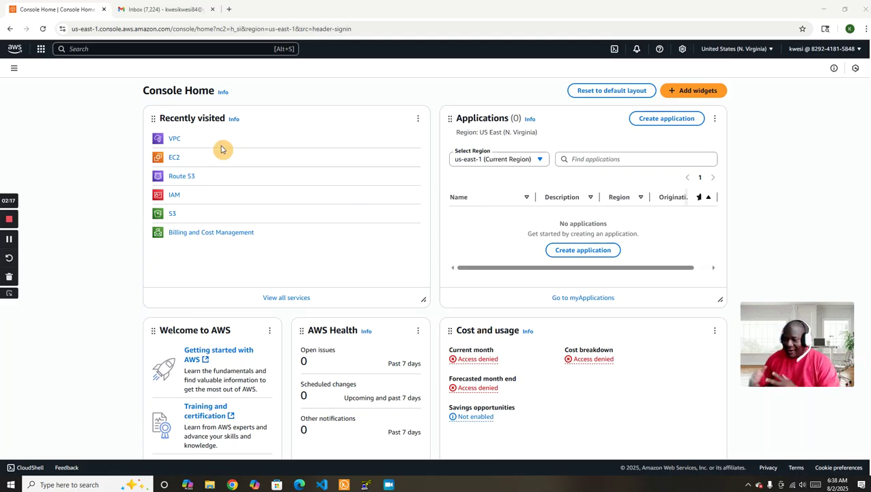
# Step: Start creating a new VPC and give it the name tag WEB-VPC
pyautogui.click(175, 139)
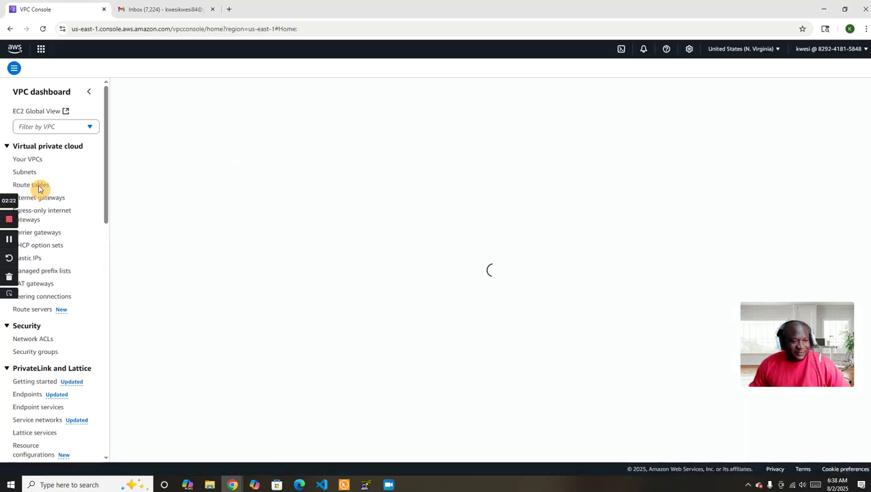
pyautogui.click(140, 161)
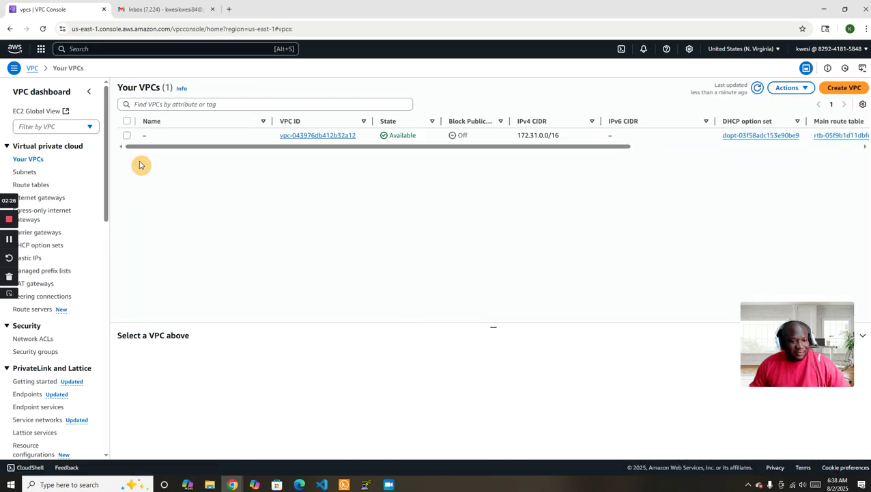
pyautogui.click(842, 87)
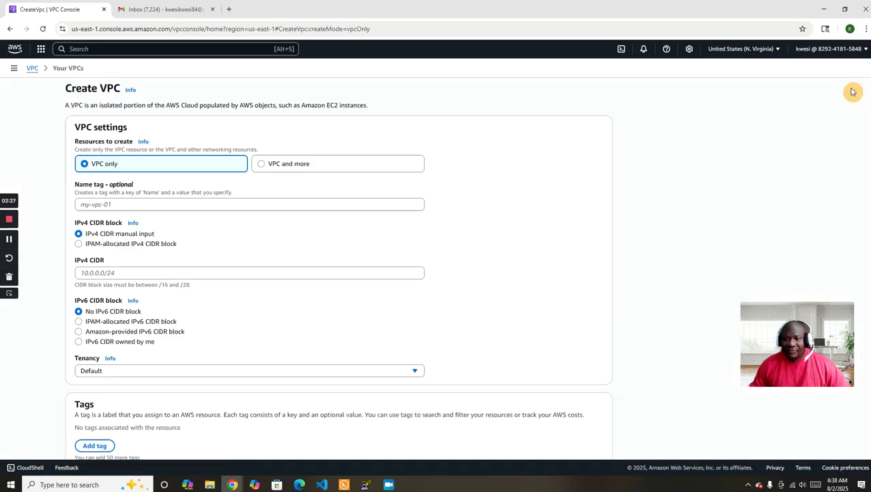
pyautogui.click(132, 205)
pyautogui.write('WE')
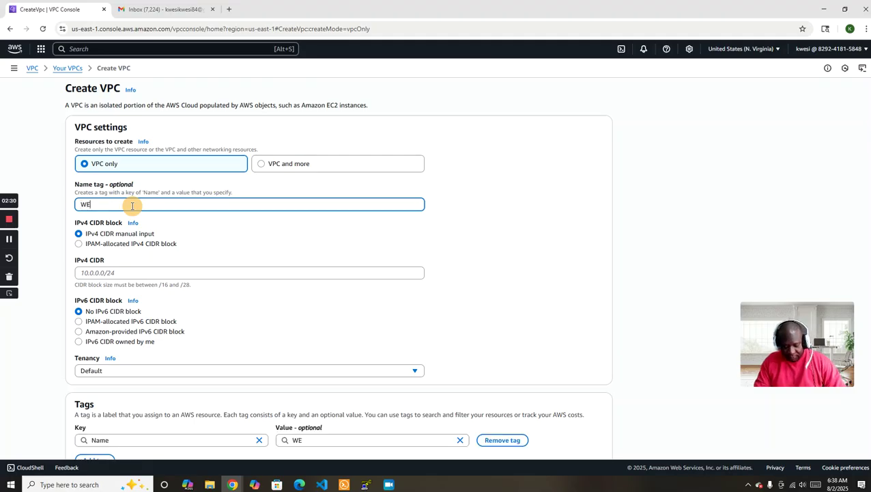
pyautogui.write('B-VPC')
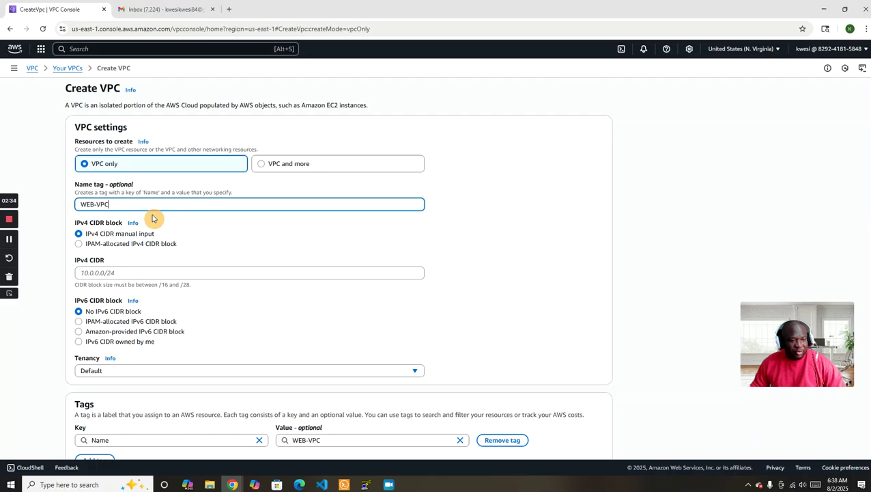
# Step: Set the VPC's IPv4 CIDR to 10.0.0.0/16 and create the VPC
pyautogui.scroll(-1, 255, 247)
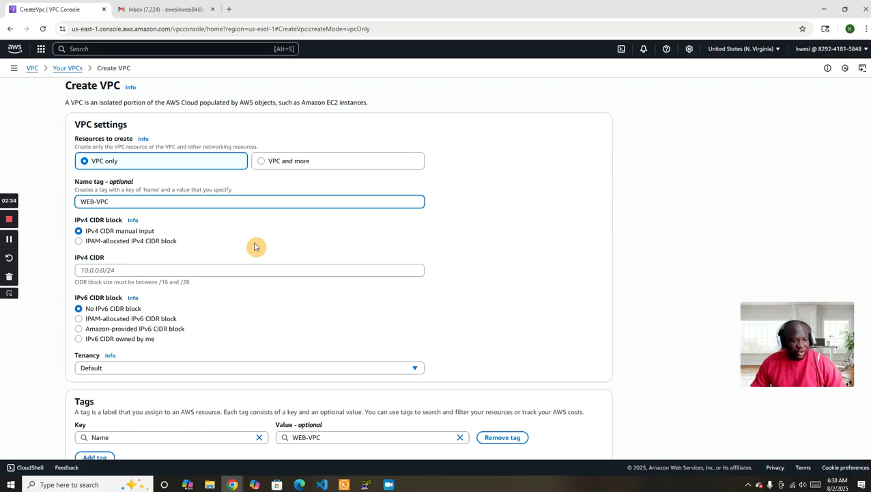
pyautogui.click(163, 226)
pyautogui.write('10')
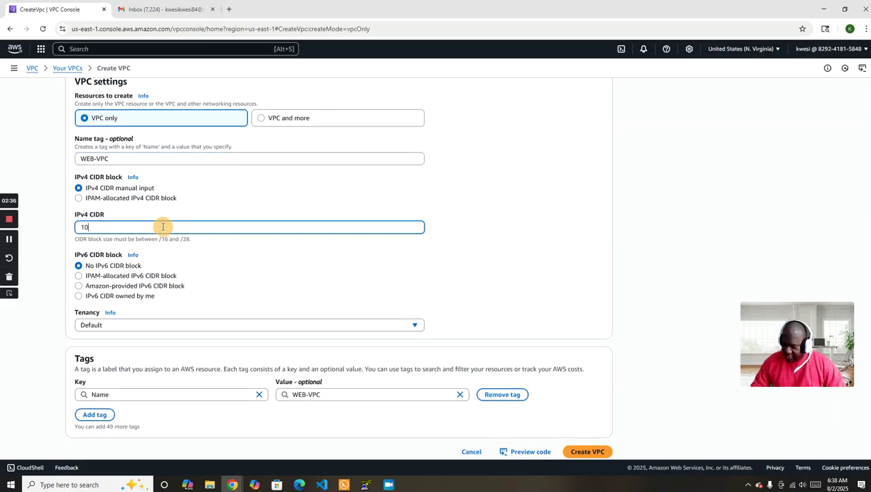
pyautogui.write('.0.0')
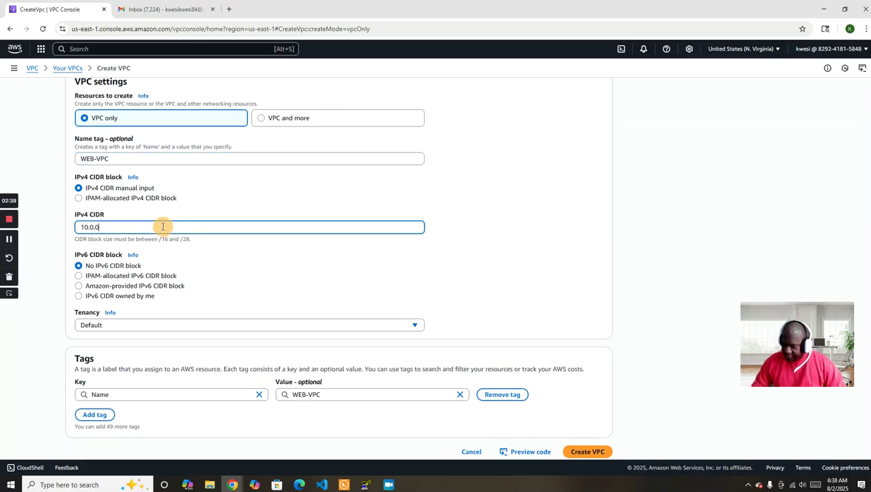
pyautogui.write('.0/16')
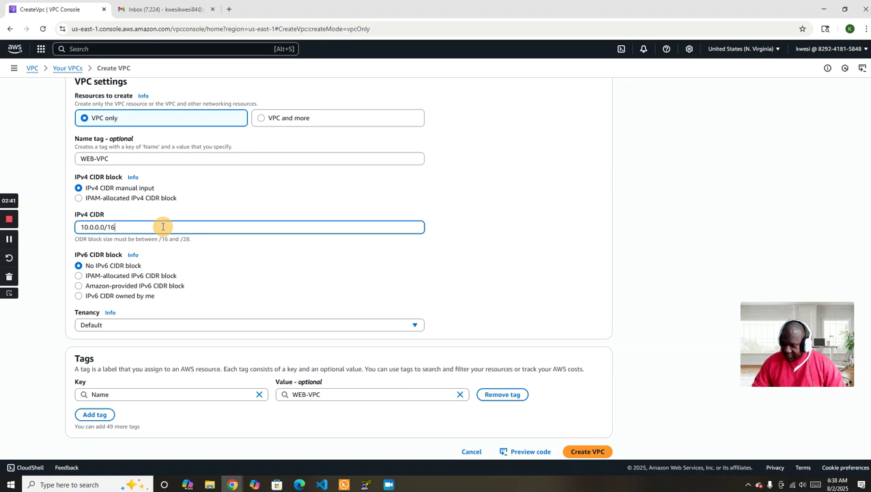
pyautogui.scroll(-1, 576, 269)
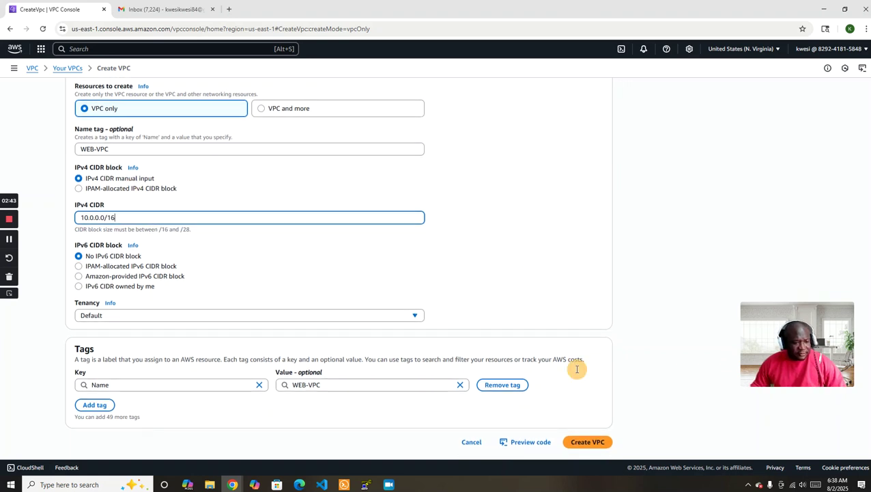
pyautogui.click(599, 443)
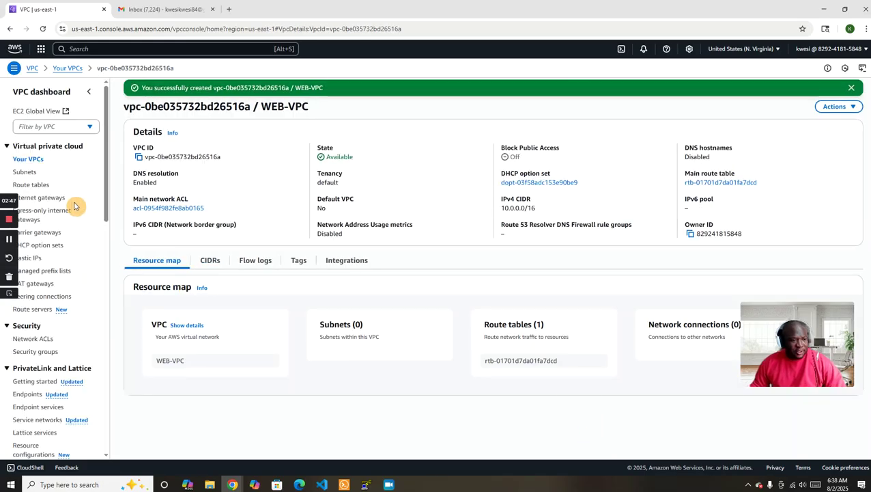
# Step: Delete the existing detached internet gateway WEB-VPC-IGW and confirm the deletion
pyautogui.click(39, 198)
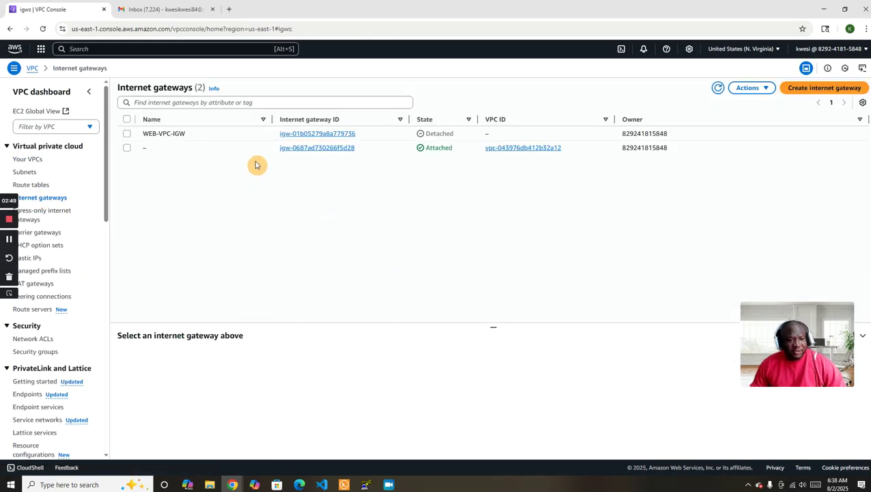
pyautogui.click(129, 135)
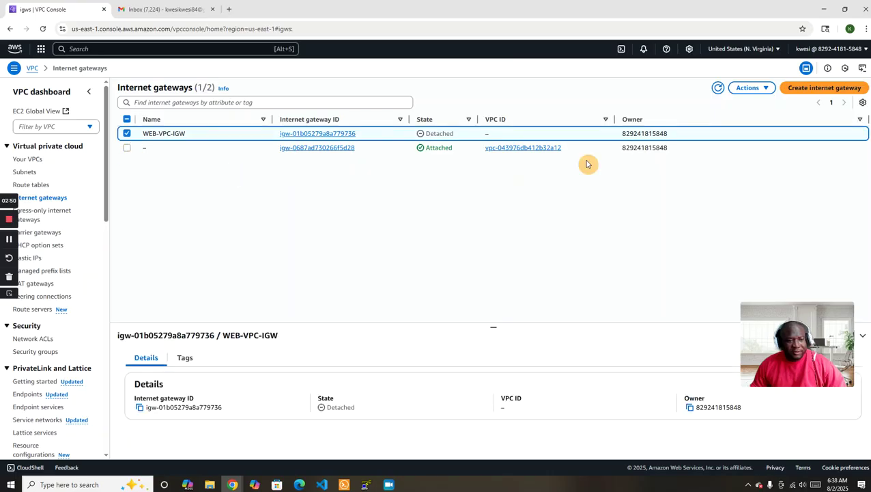
pyautogui.click(744, 90)
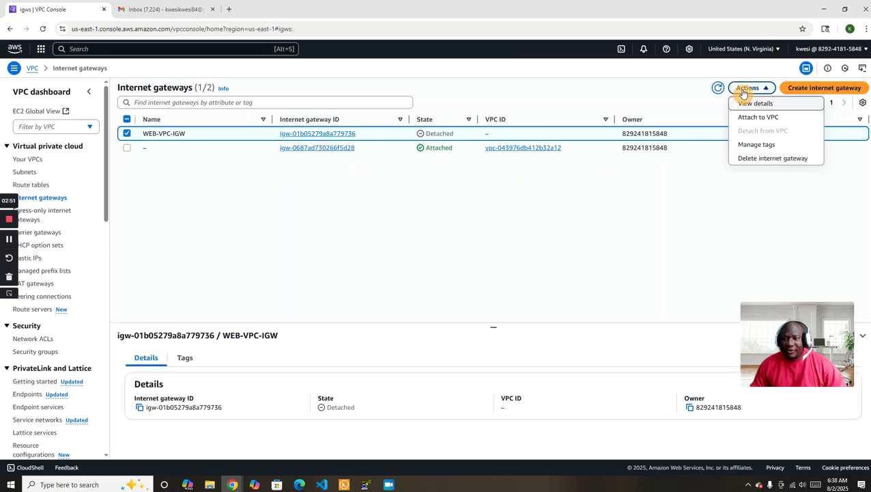
pyautogui.click(758, 164)
pyautogui.click(399, 298)
pyautogui.write('de')
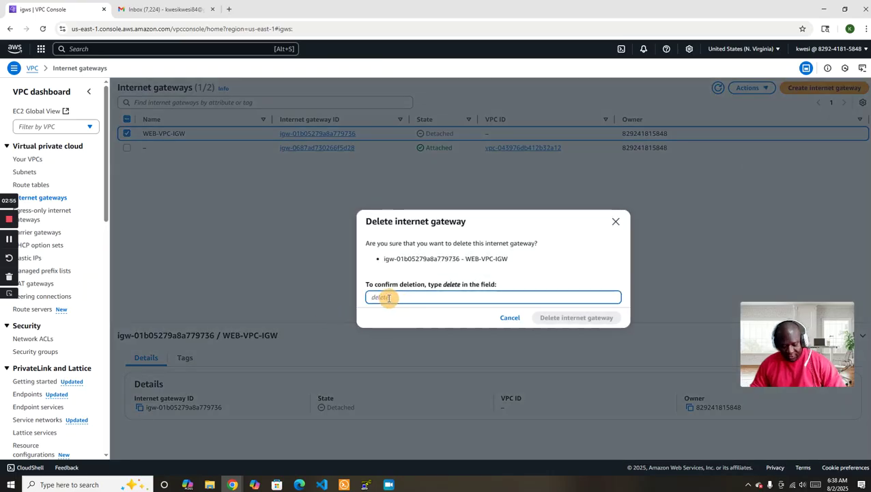
pyautogui.write('lete')
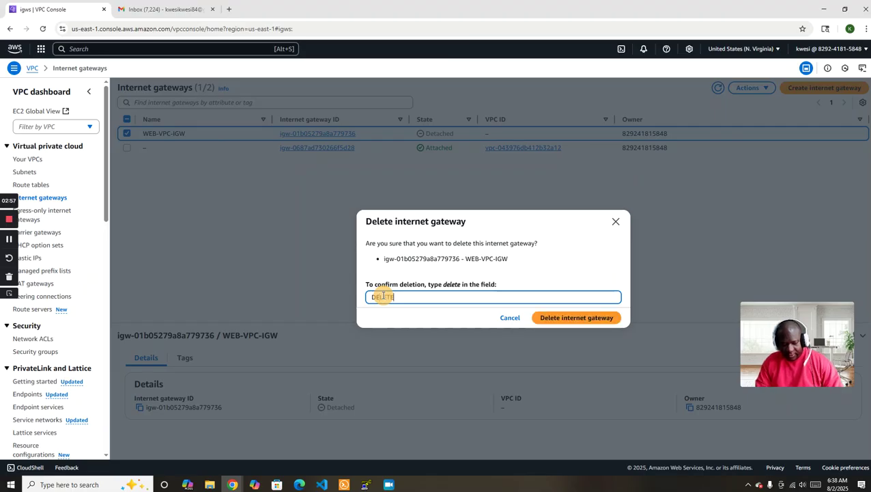
pyautogui.click(557, 320)
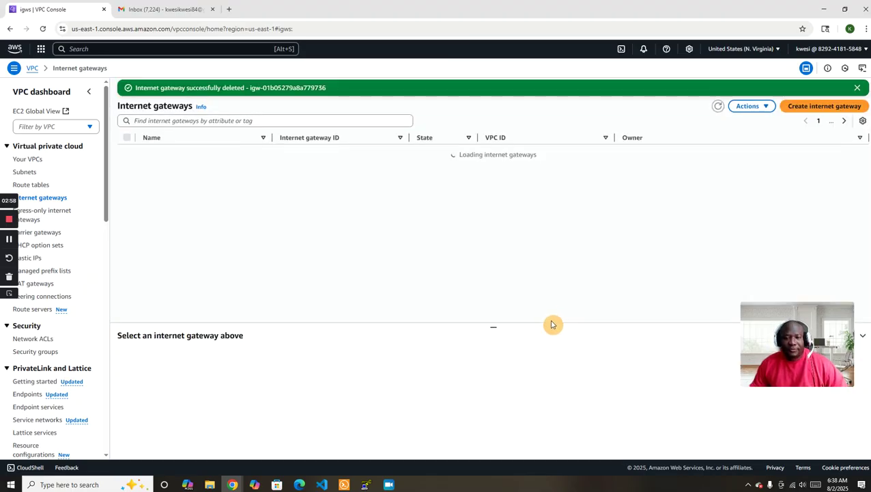
# Step: Create a new internet gateway with the name tag WEB-VPC-IGW
pyautogui.click(825, 107)
pyautogui.click(211, 175)
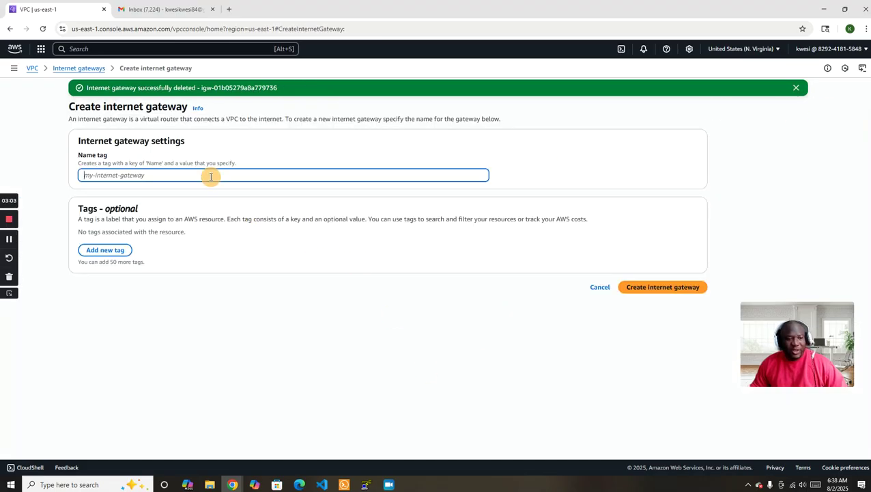
pyautogui.write('WE')
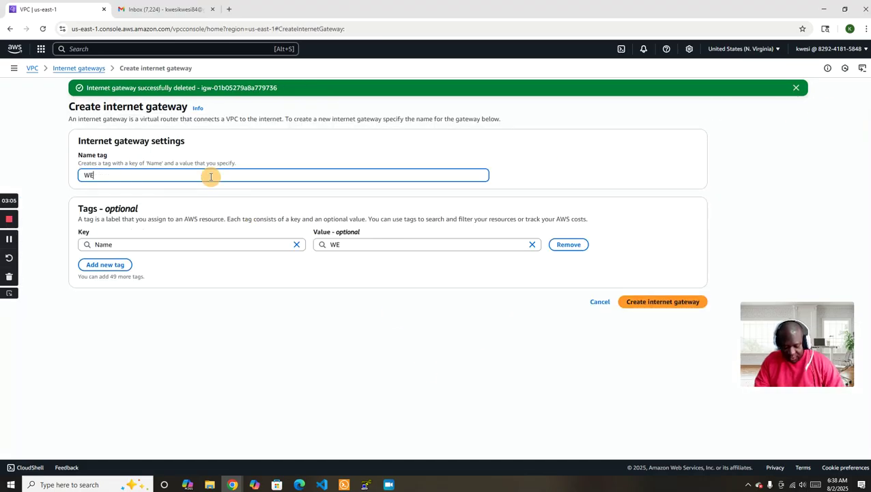
pyautogui.write('B-VPC-')
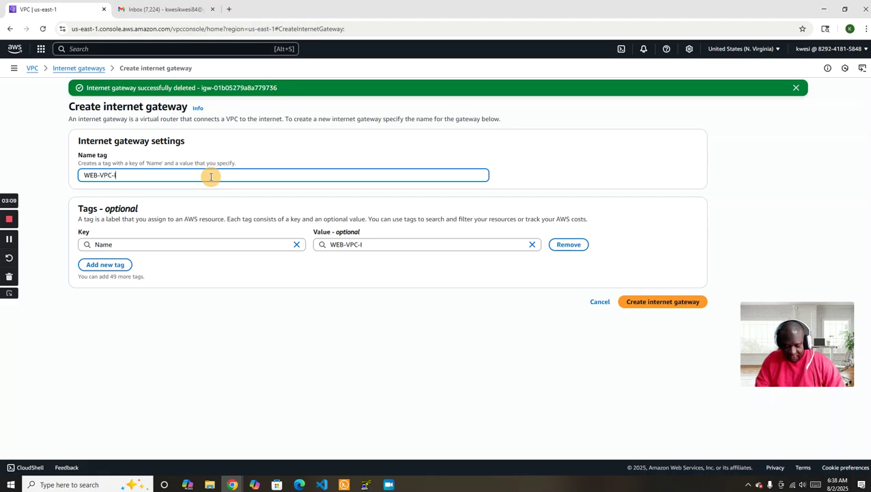
pyautogui.write('IGW')
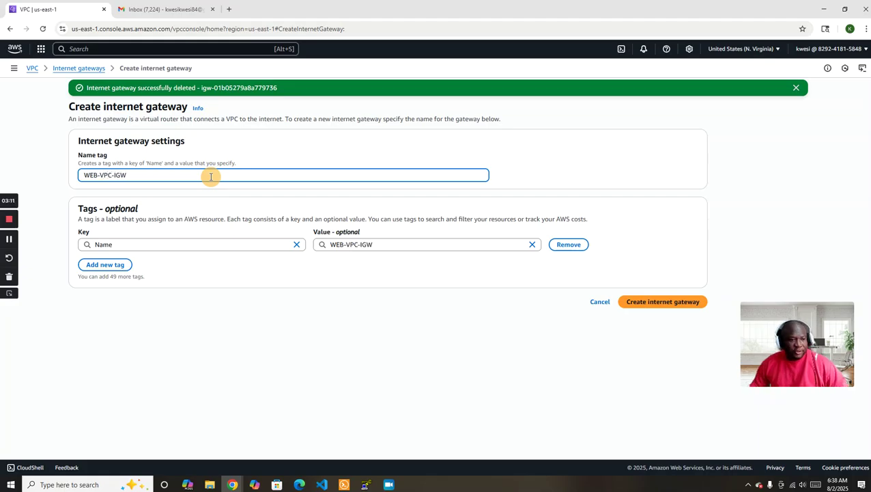
pyautogui.click(649, 306)
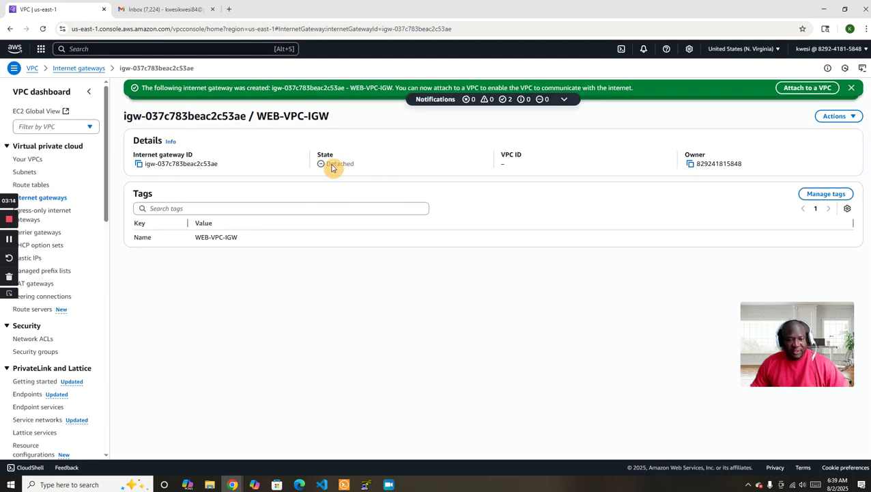
# Step: Attach the new WEB-VPC-IGW internet gateway to WEB-VPC
pyautogui.click(852, 116)
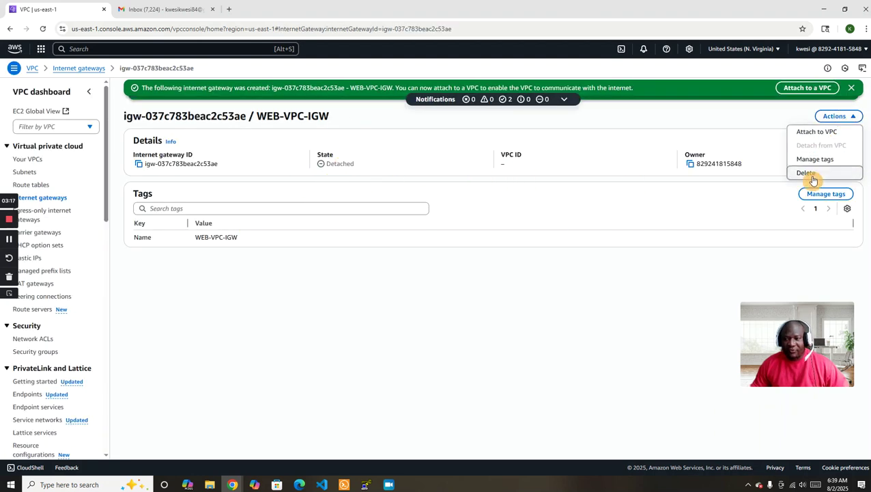
pyautogui.click(817, 131)
pyautogui.click(175, 158)
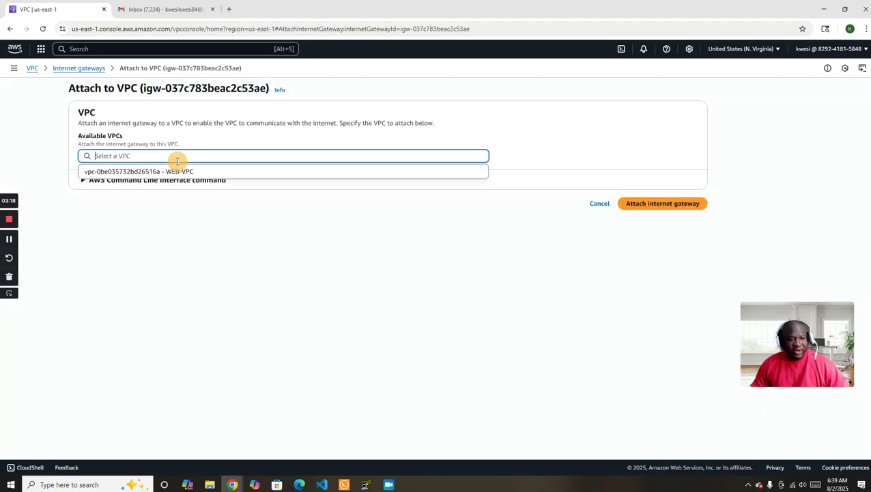
pyautogui.click(181, 173)
pyautogui.click(648, 205)
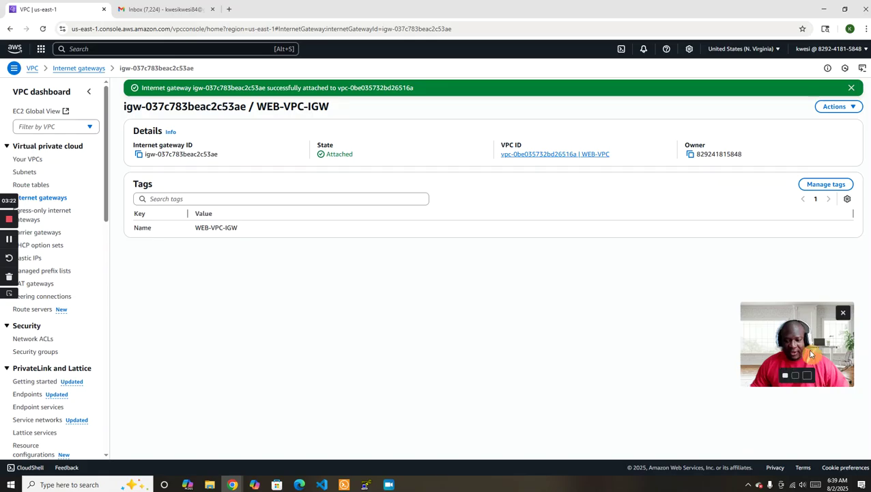
# Step: Start a new subnet in WEB-VPC and name it WEB-VPC-PublicSubnet1
pyautogui.click(29, 171)
pyautogui.click(820, 90)
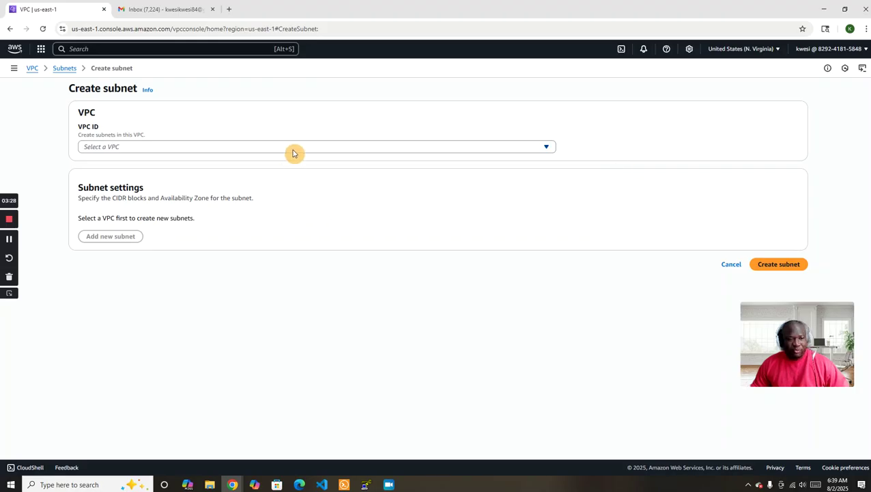
pyautogui.click(292, 151)
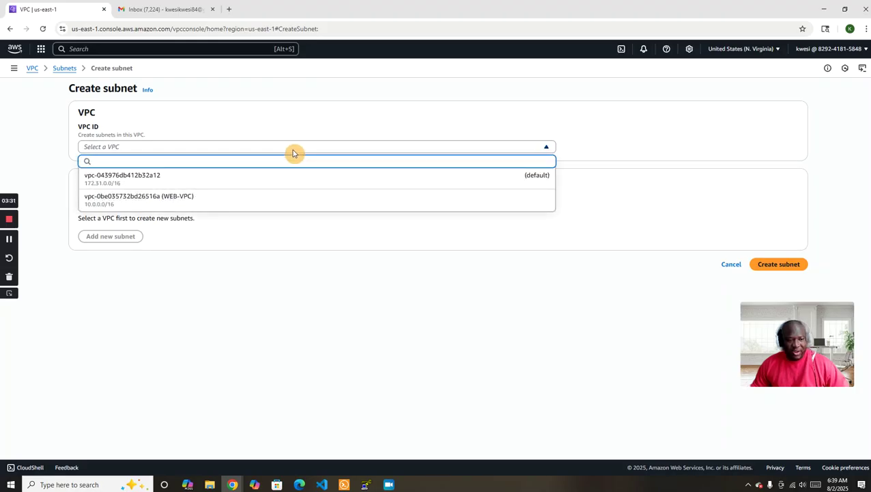
pyautogui.click(278, 199)
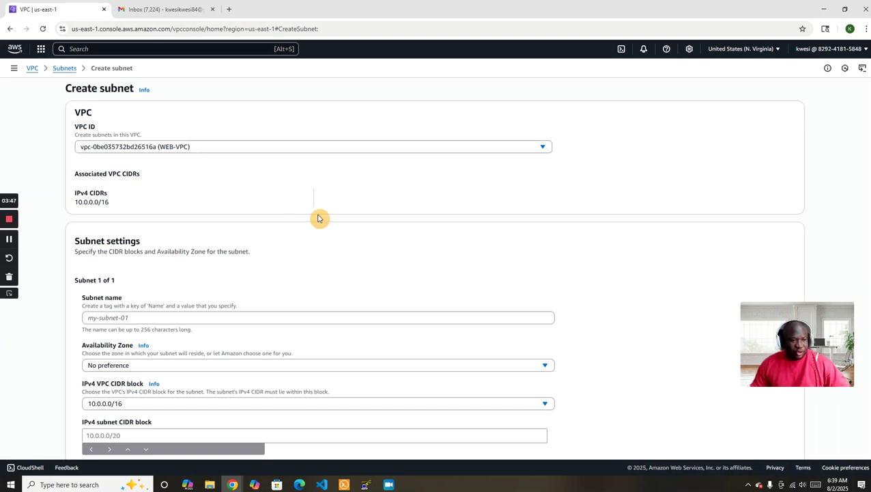
pyautogui.scroll(-2, 373, 219)
pyautogui.click(188, 226)
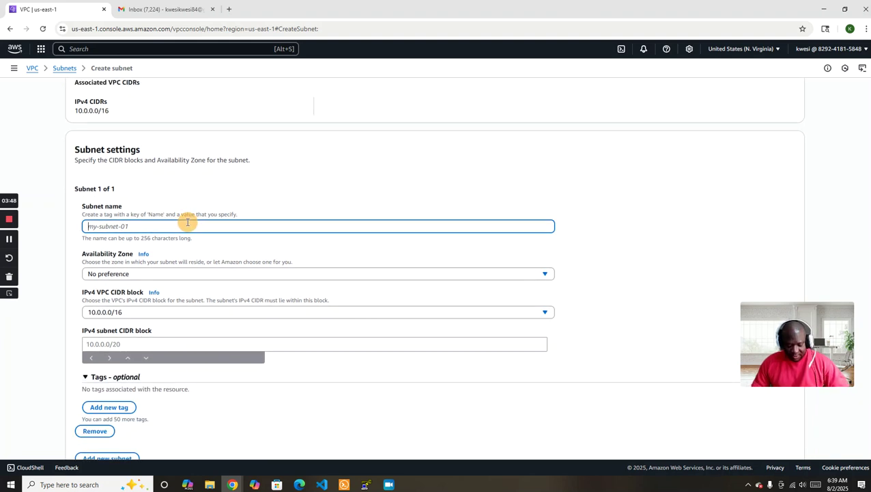
pyautogui.write('WEB-VPC-PublicSubnet1')
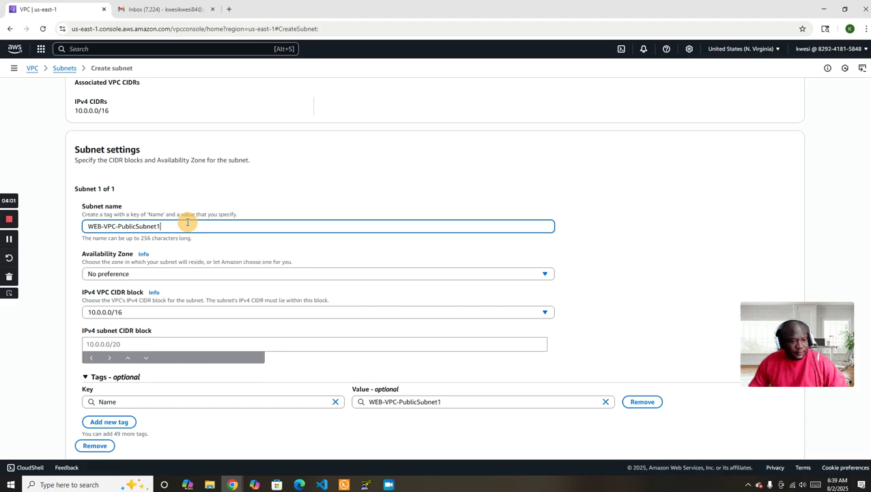
# Step: Set the subnet's Availability Zone to us-east-1a and its IPv4 CIDR block to 10.0.0.0/24, and create it
pyautogui.scroll(-1, 314, 276)
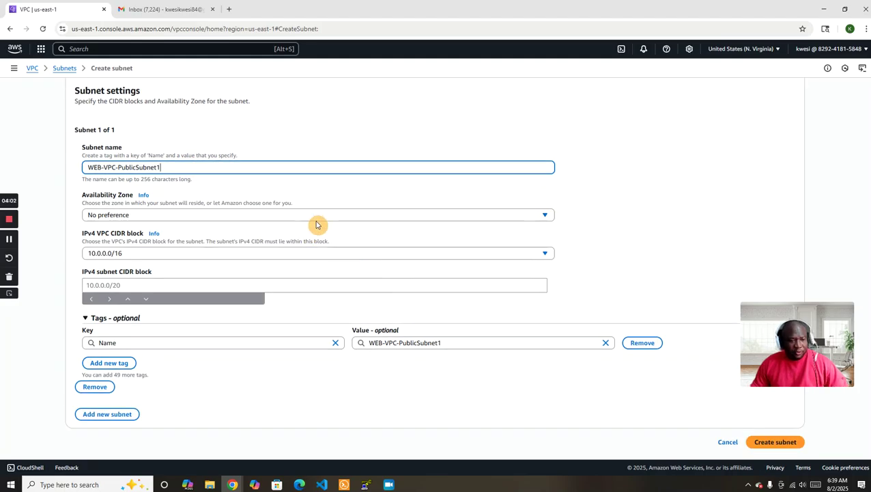
pyautogui.click(321, 218)
pyautogui.click(288, 260)
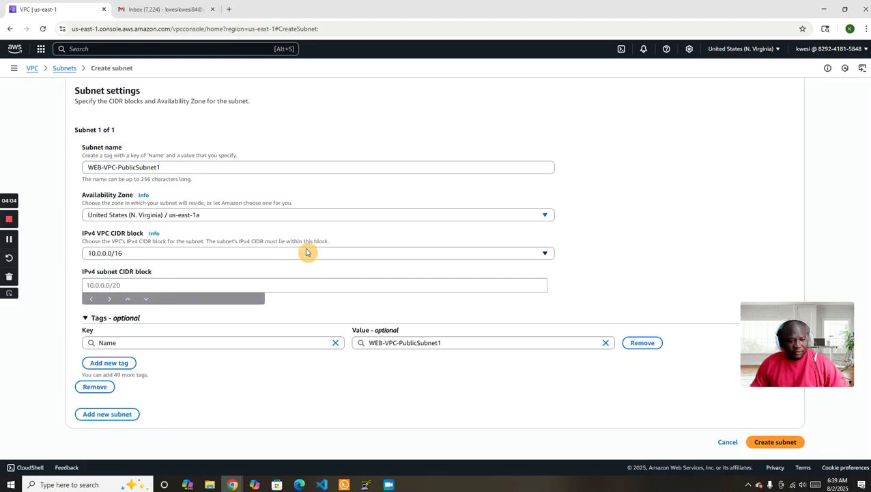
pyautogui.click(300, 283)
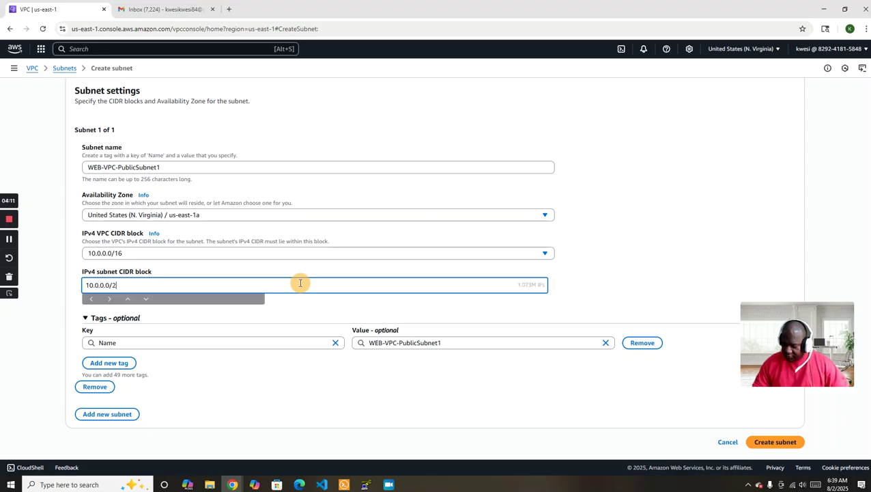
pyautogui.write('4')
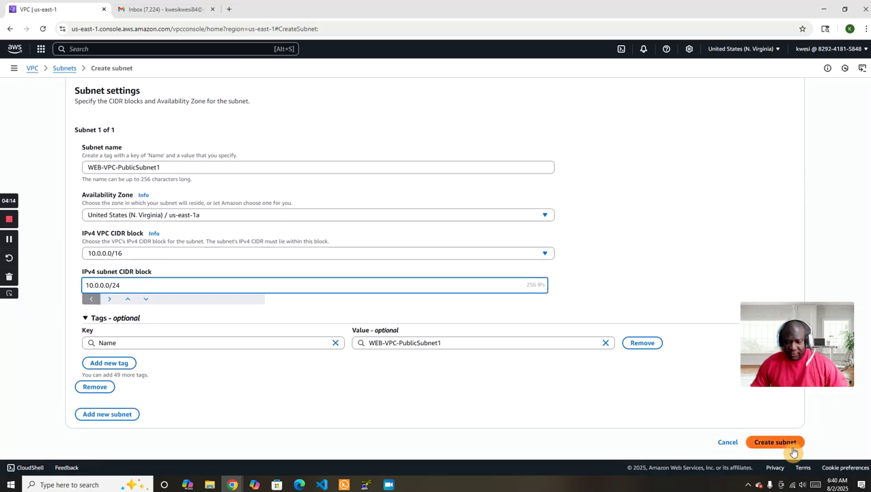
pyautogui.click(794, 448)
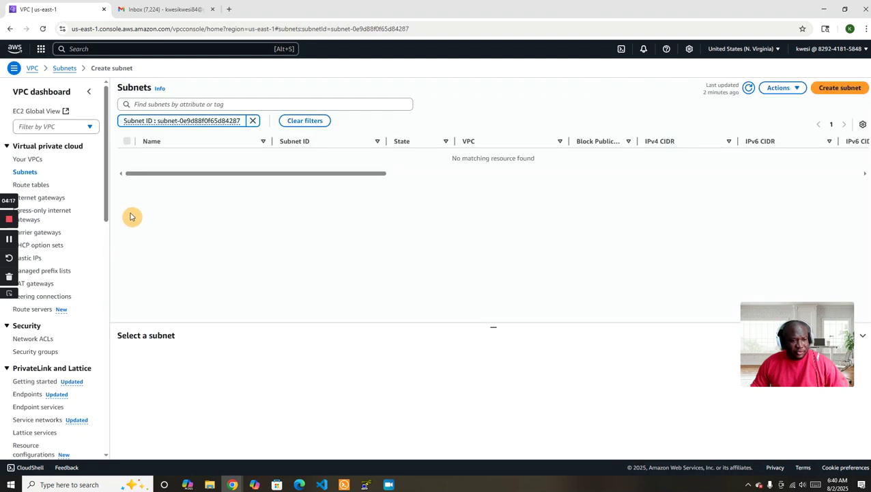
# Step: Enable auto-assign public IPv4 address for WEB-VPC-PublicSubnet1 and clear the subnet list filter
pyautogui.click(127, 174)
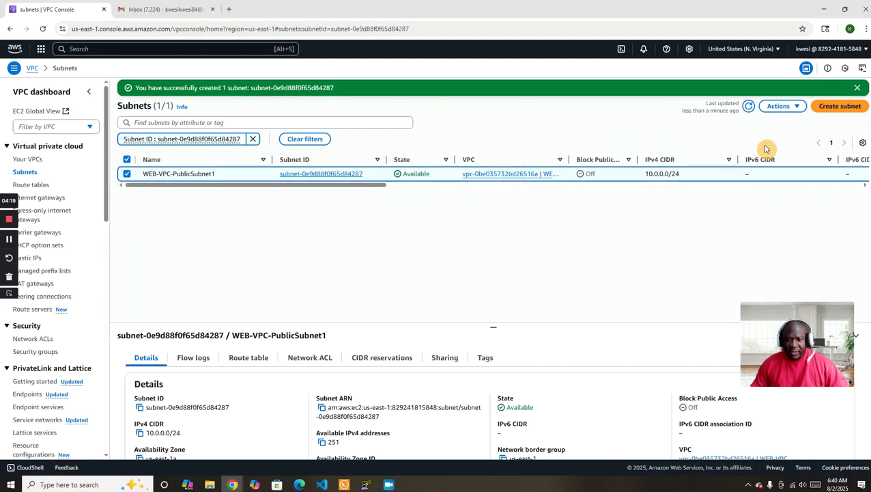
pyautogui.click(786, 106)
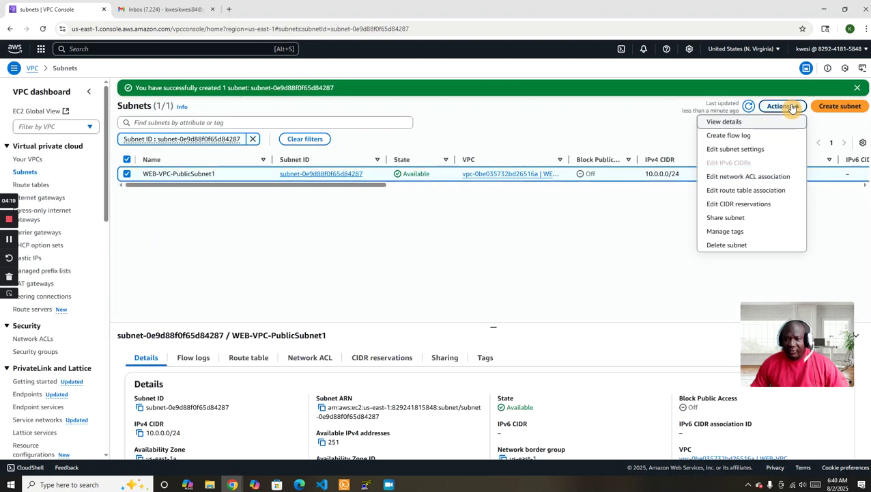
pyautogui.click(727, 150)
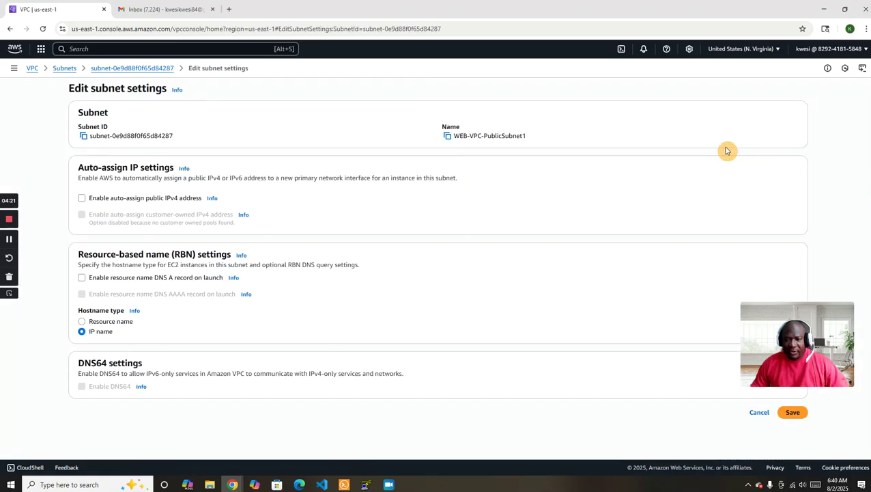
pyautogui.click(82, 198)
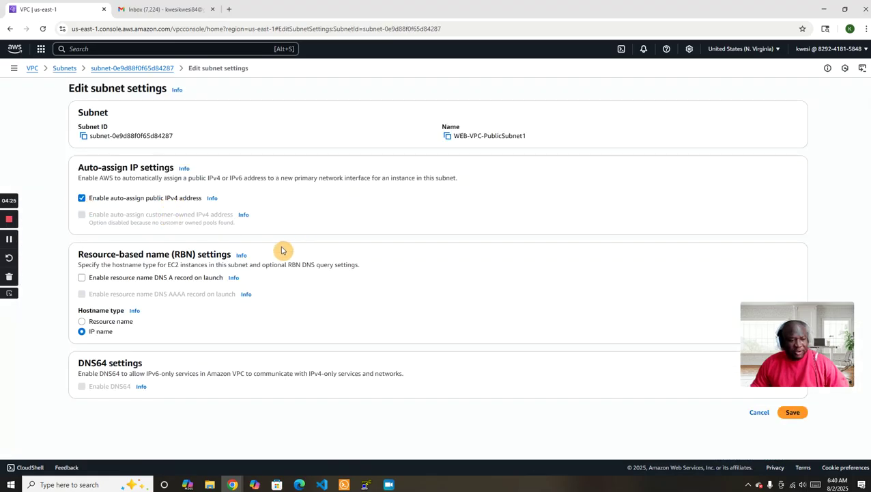
pyautogui.moveTo(788, 380)
pyautogui.click(787, 413)
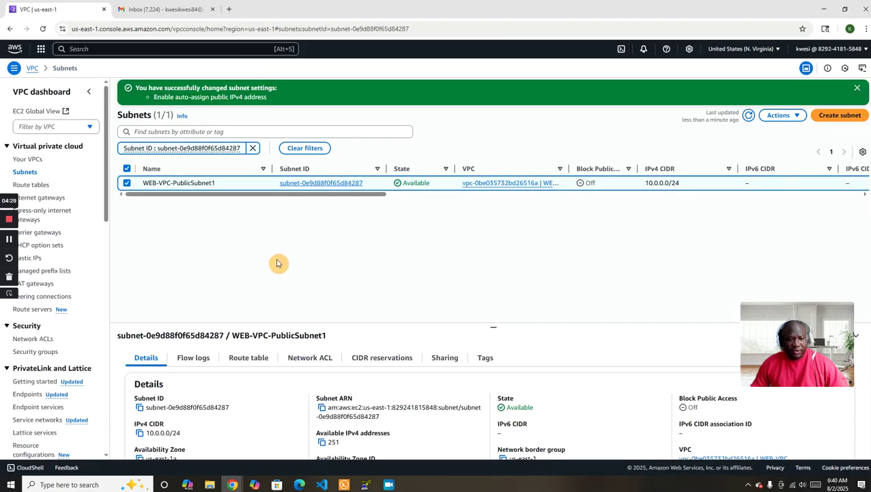
pyautogui.click(253, 147)
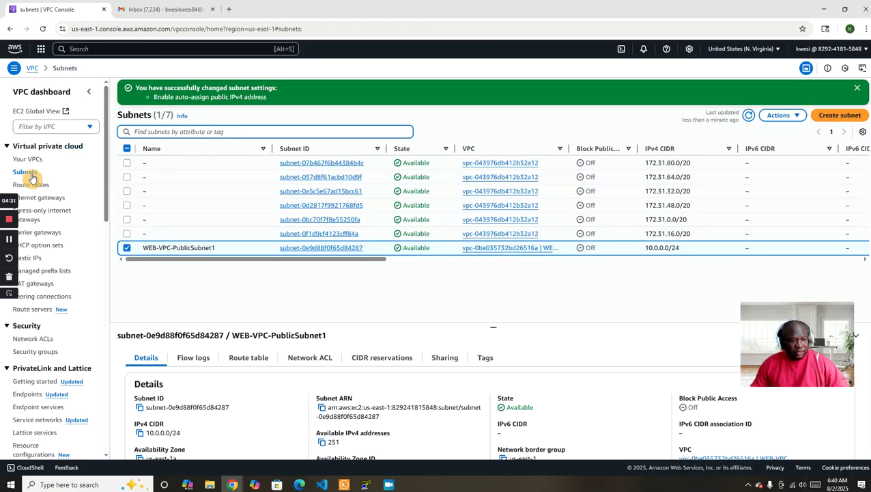
# Step: Start a new route table and name it WEB-VPC-Public-RT
pyautogui.click(25, 185)
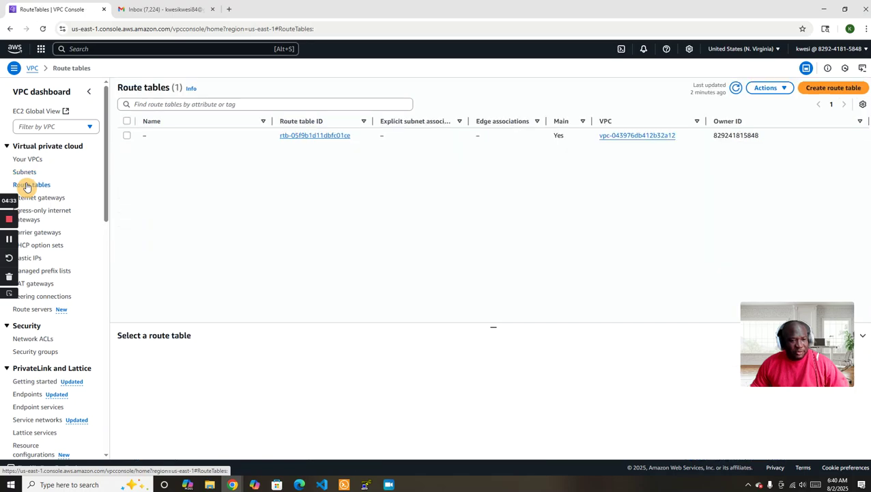
pyautogui.click(837, 87)
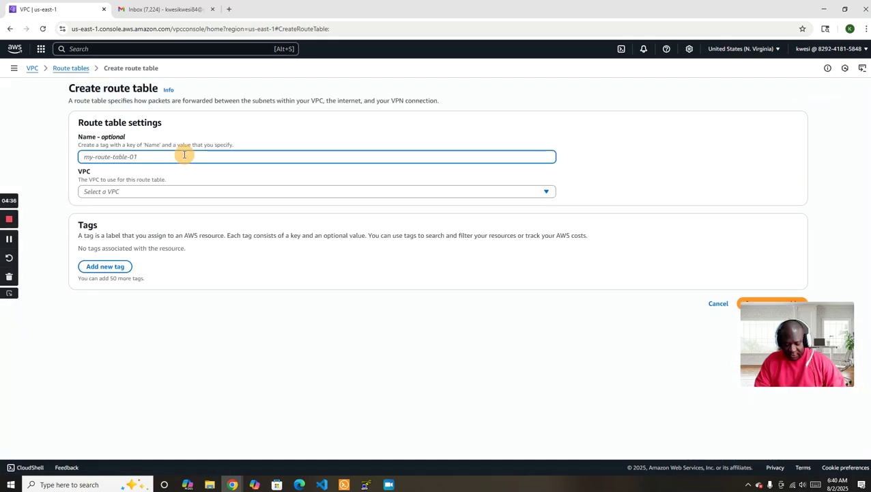
pyautogui.write('WE')
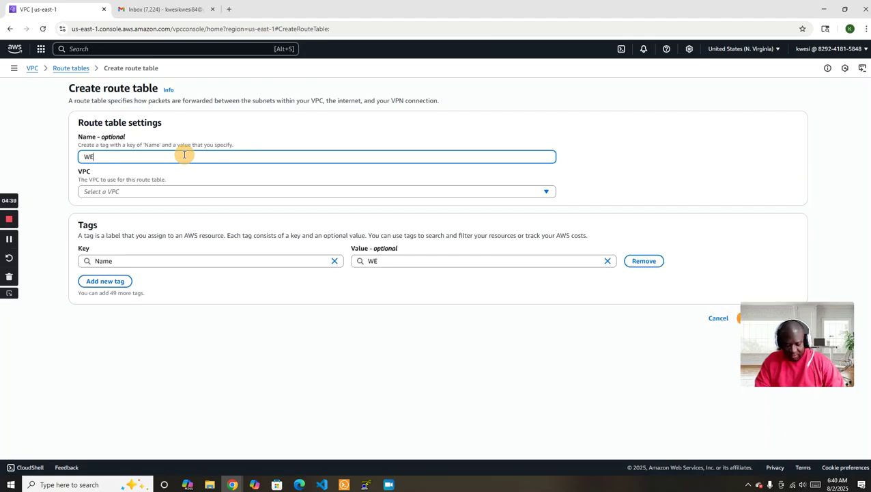
pyautogui.write('B-VPC')
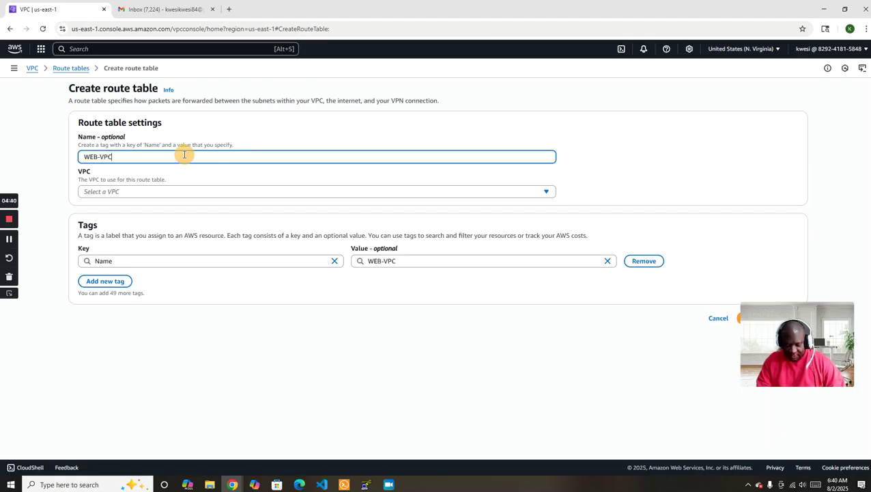
pyautogui.write('-')
pyautogui.write('P')
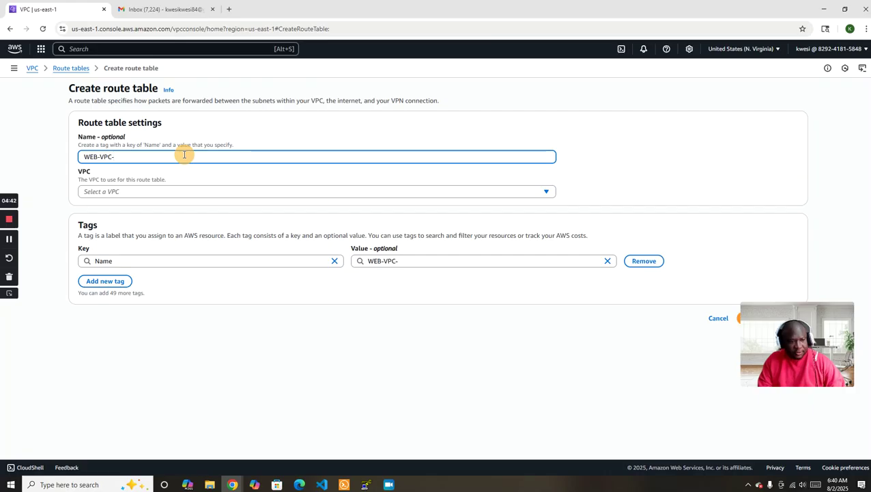
pyautogui.write('u')
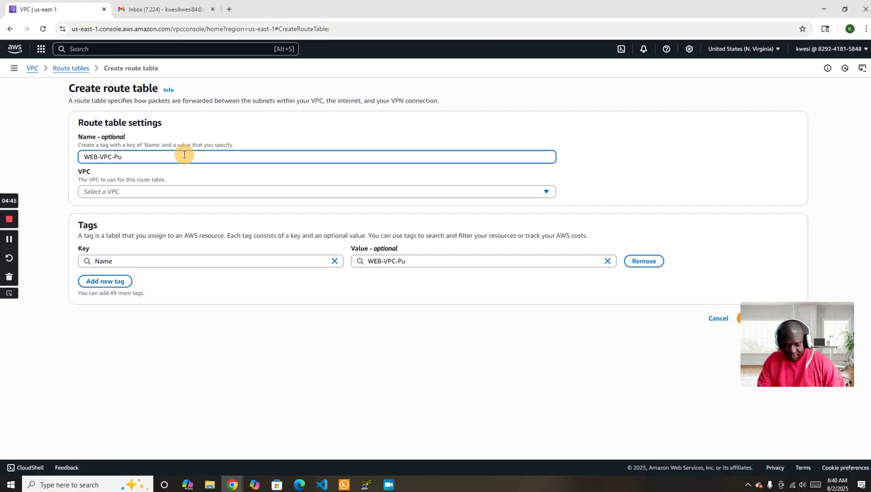
pyautogui.write('blic-RT')
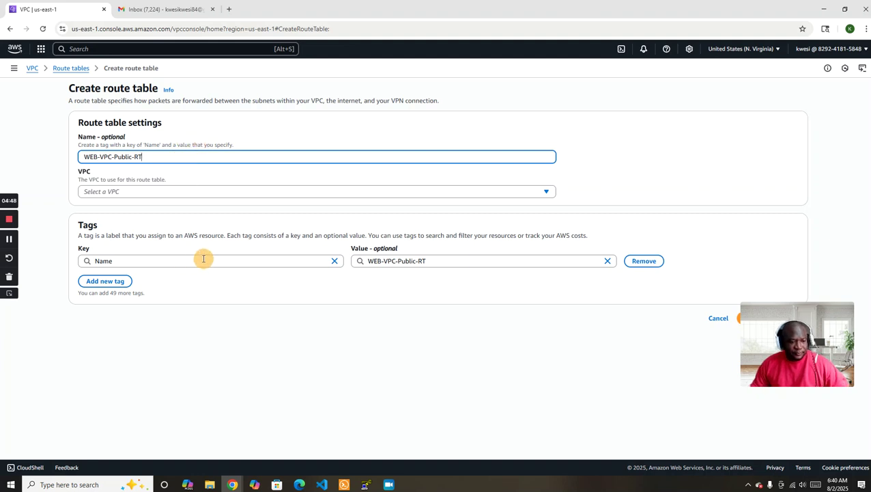
# Step: Assign the new route table to WEB-VPC and create it
pyautogui.moveTo(803, 335)
pyautogui.moveTo(803, 335); pyautogui.dragTo(803, 371)
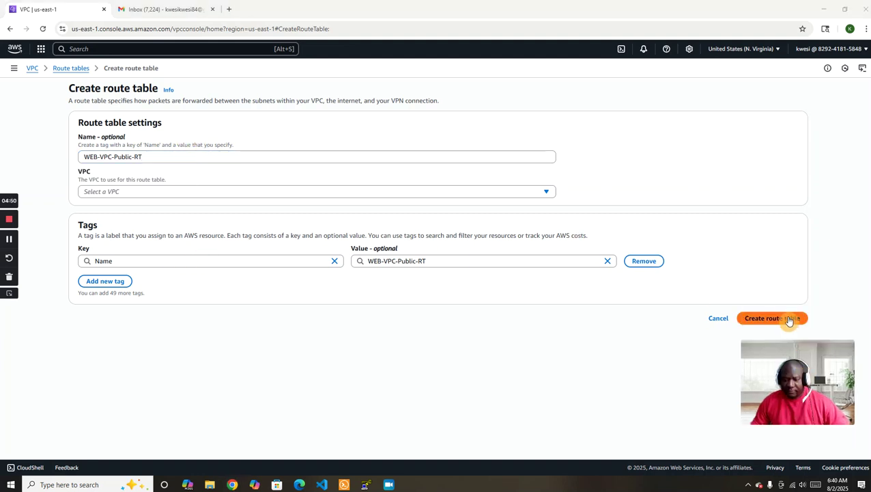
pyautogui.click(273, 192)
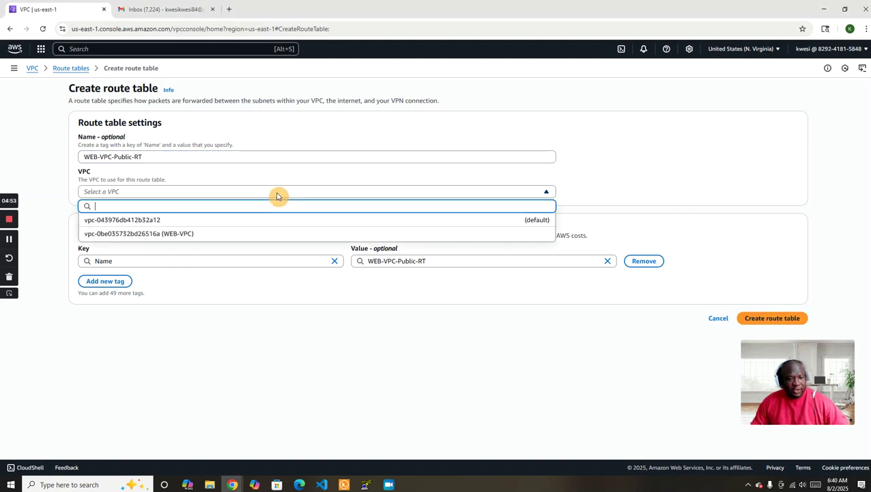
pyautogui.click(216, 234)
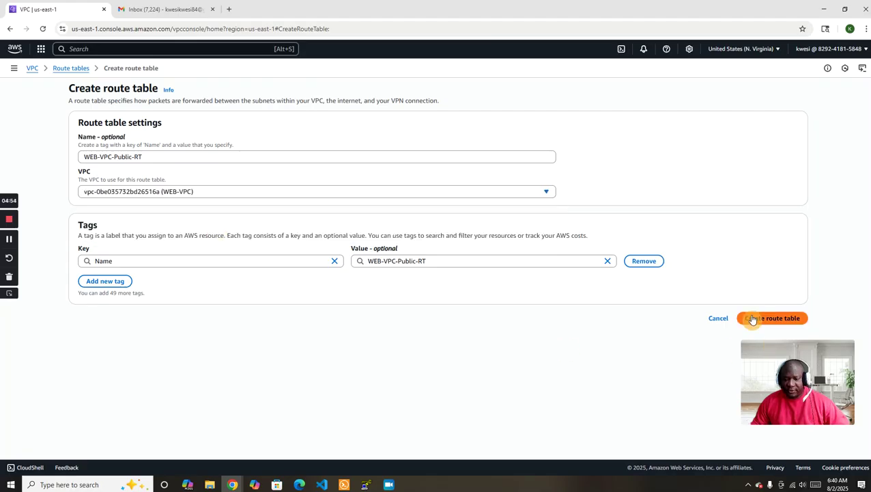
pyautogui.click(753, 319)
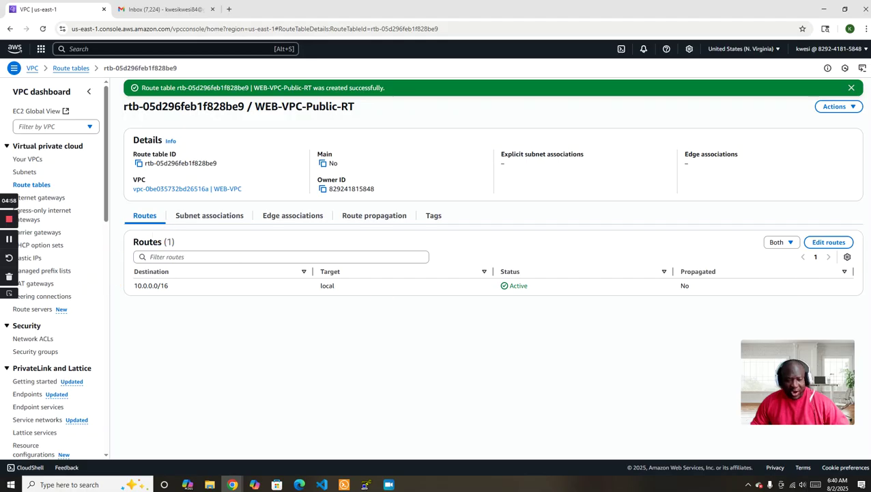
# Step: Add a route to WEB-VPC-Public-RT with destination 0.0.0.0/0 and the WEB-VPC-IGW internet gateway as target, and save it
pyautogui.click(831, 244)
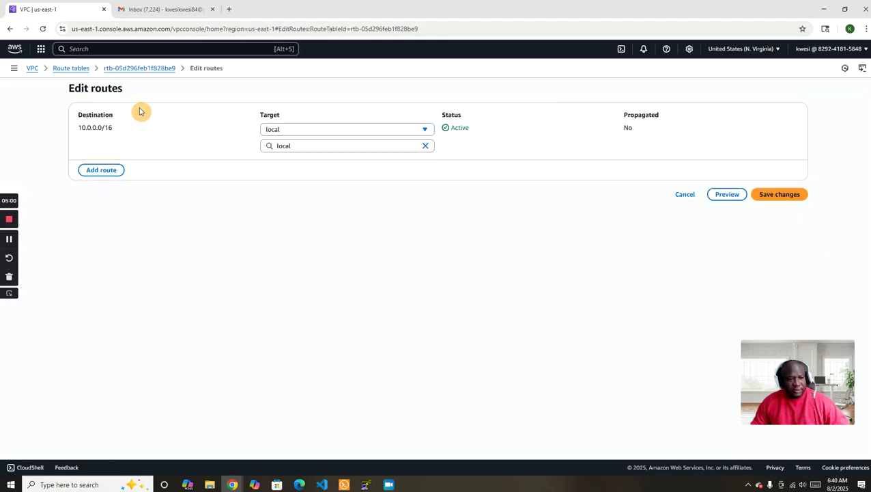
pyautogui.click(103, 171)
pyautogui.click(121, 165)
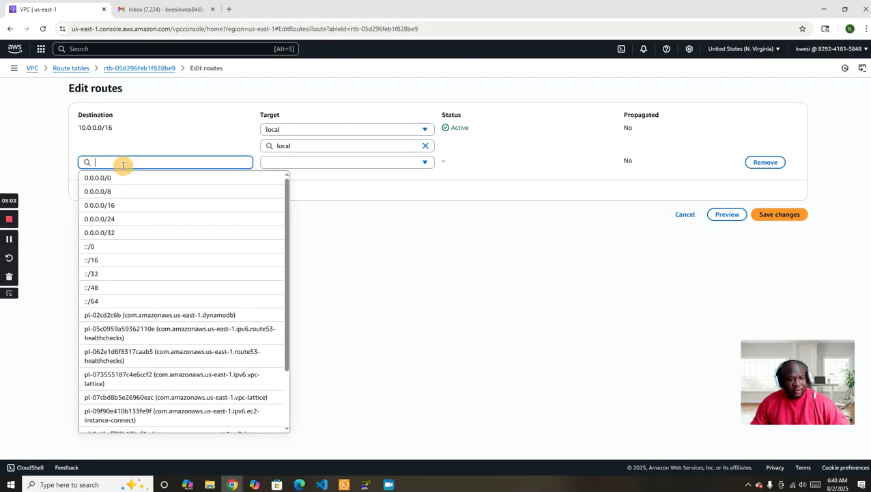
pyautogui.click(123, 176)
pyautogui.click(323, 163)
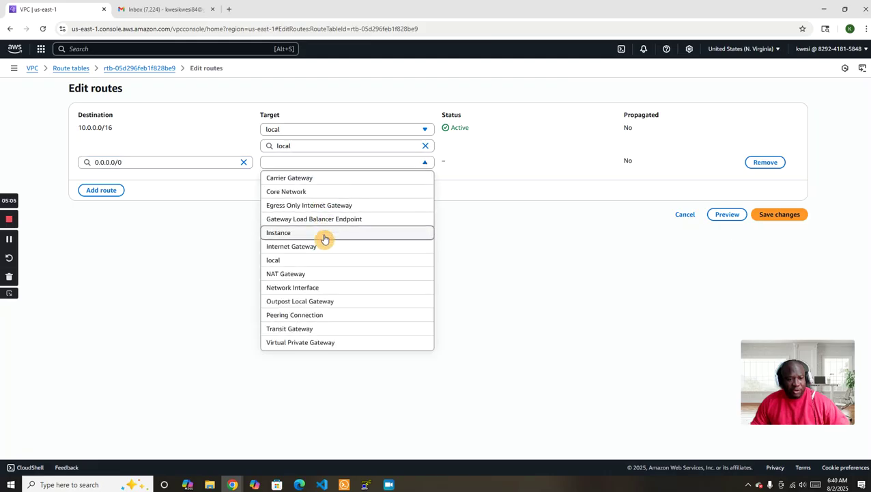
pyautogui.click(325, 246)
pyautogui.click(313, 178)
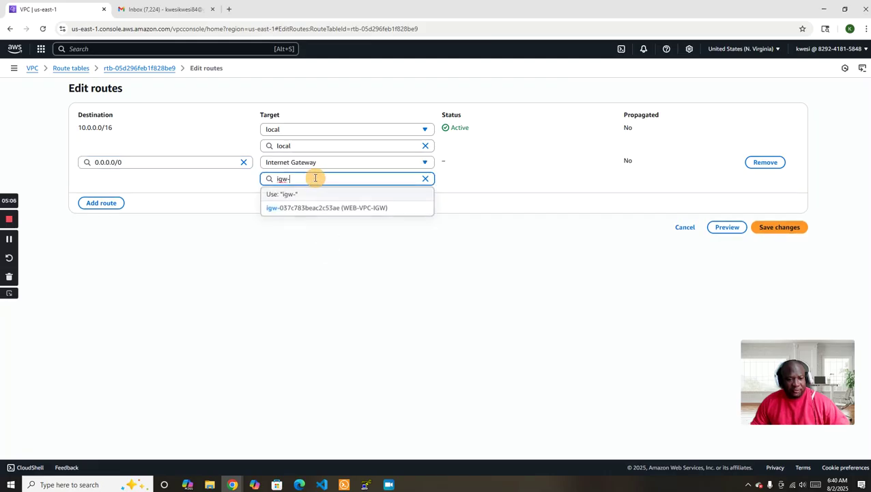
pyautogui.click(336, 209)
pyautogui.click(780, 226)
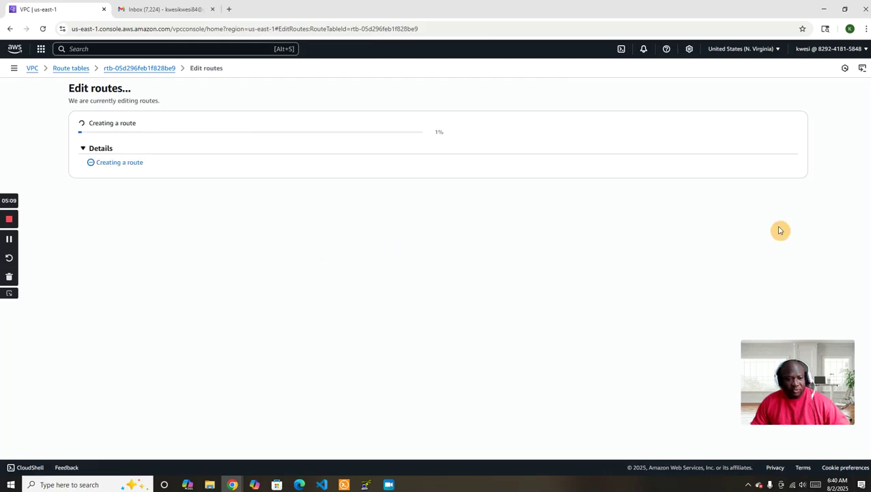
# Step: Associate WEB-VPC-PublicSubnet1 with the WEB-VPC-Public-RT route table and save the association
pyautogui.click(230, 227)
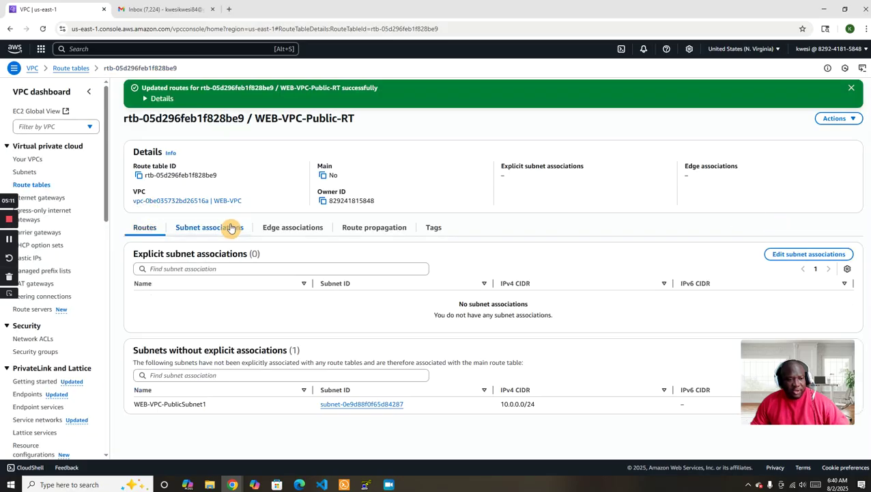
pyautogui.click(816, 254)
pyautogui.click(88, 166)
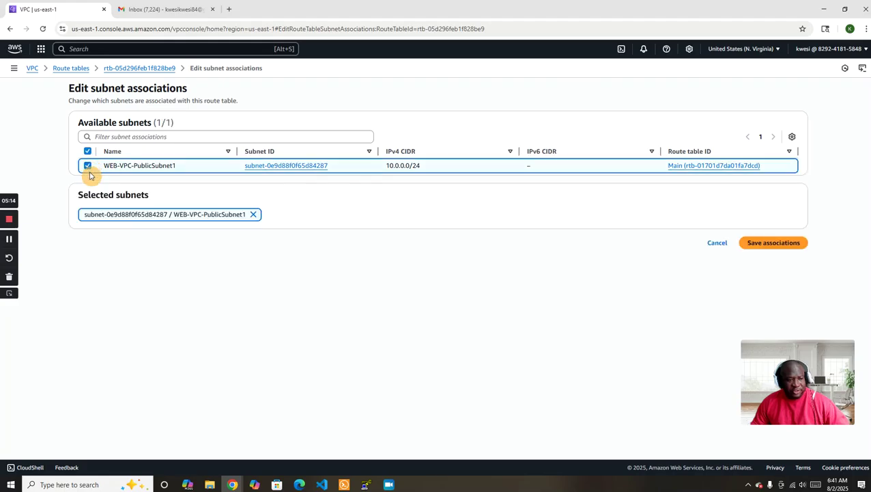
pyautogui.click(767, 246)
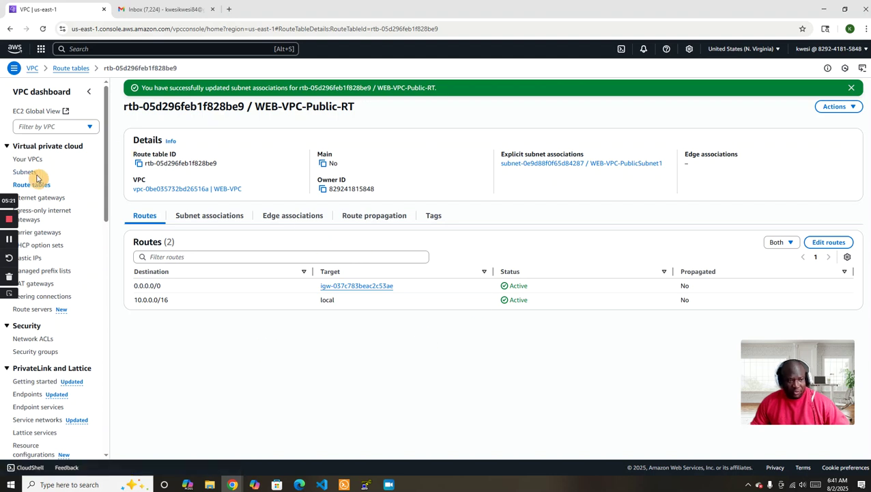
# Step: Open the AWS console home in a separate browser tab and go to the EC2 service there
pyautogui.rightClick(15, 46)
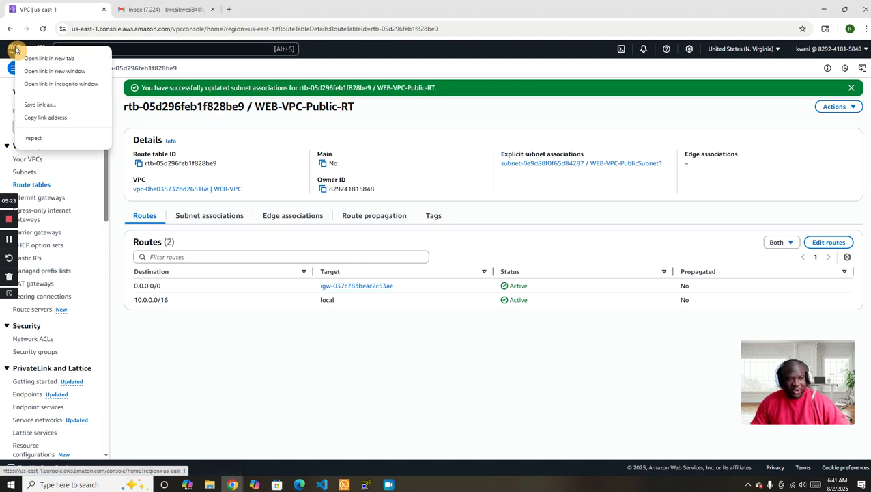
pyautogui.click(34, 61)
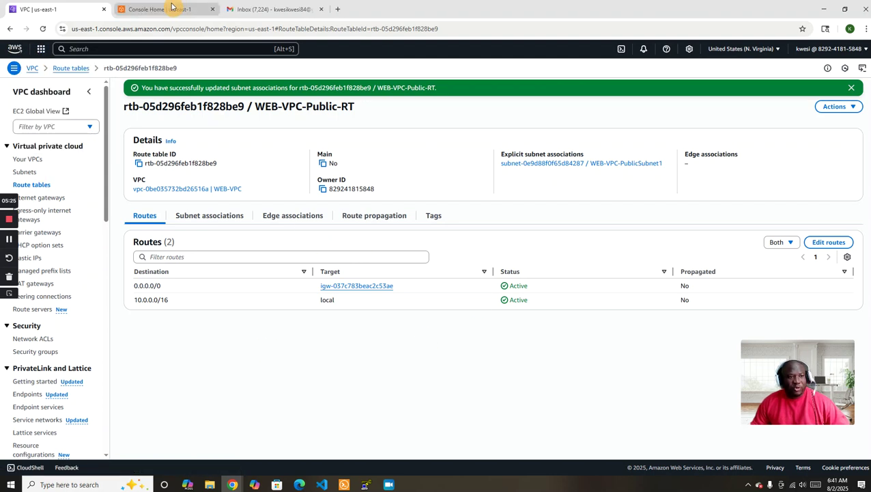
pyautogui.click(171, 8)
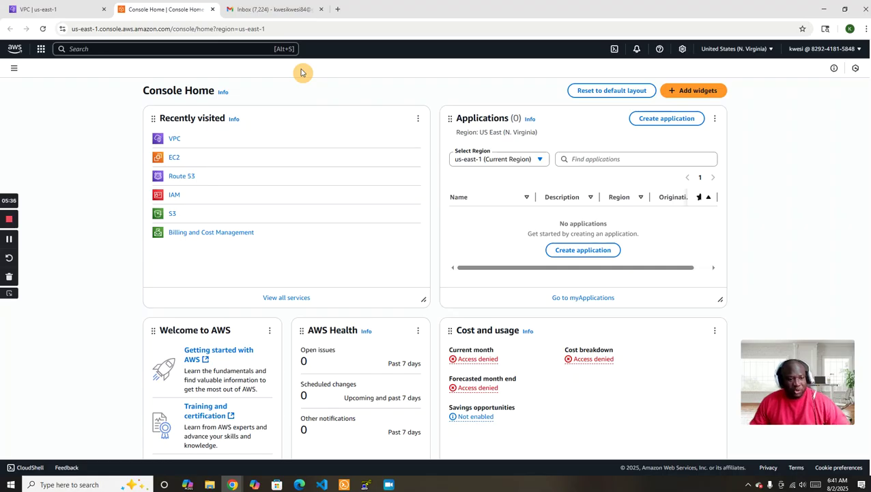
pyautogui.click(174, 157)
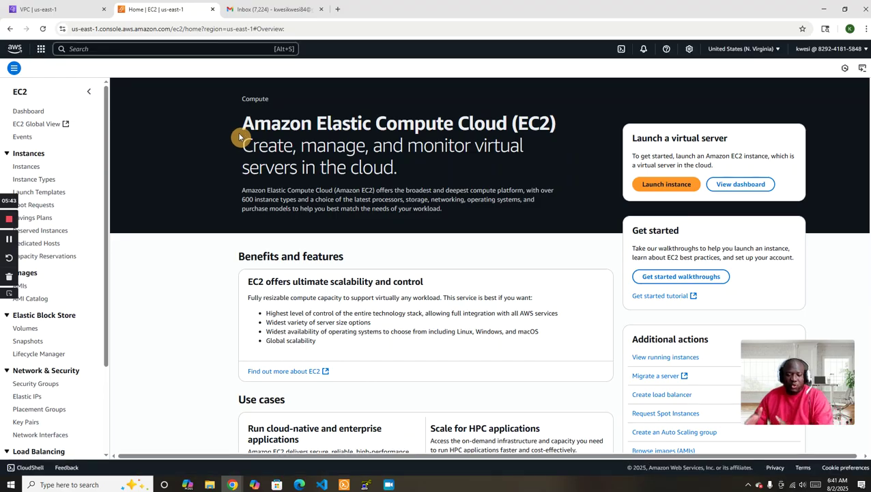
# Step: Start launching a new EC2 instance and name it webserver
pyautogui.click(665, 186)
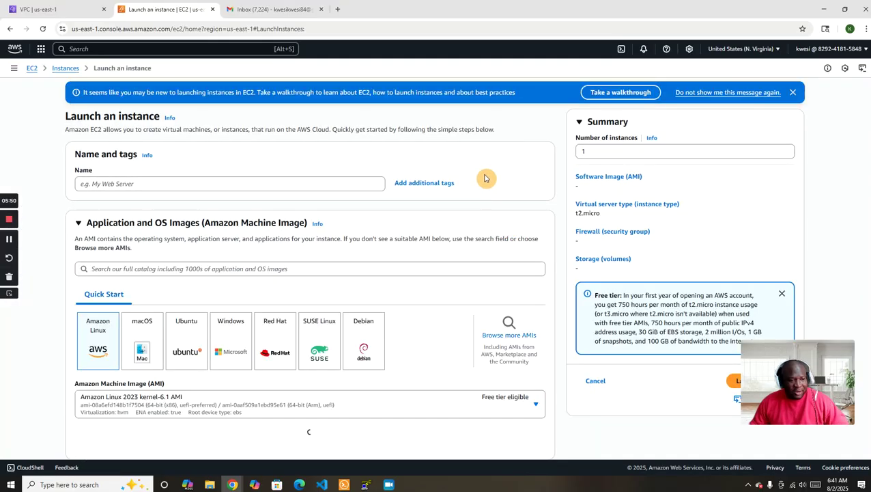
pyautogui.click(143, 183)
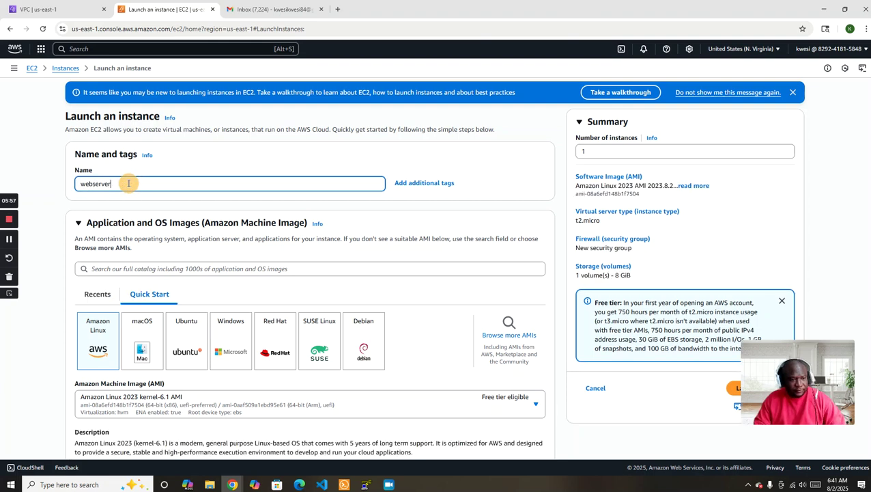
pyautogui.write('webserver')
pyautogui.click(561, 239)
# Step: Create a new RSA key pair named webserverkeypair in .pem format for the instance login
pyautogui.scroll(-1, 561, 239)
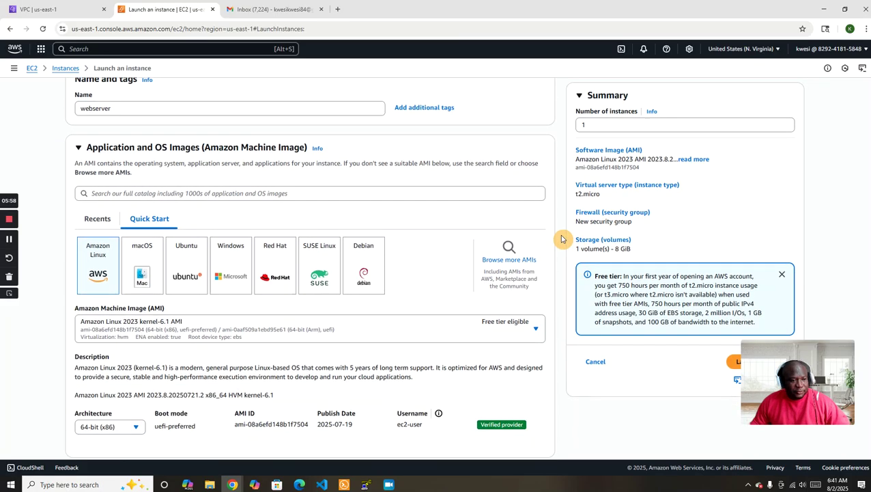
pyautogui.scroll(-5, 562, 239)
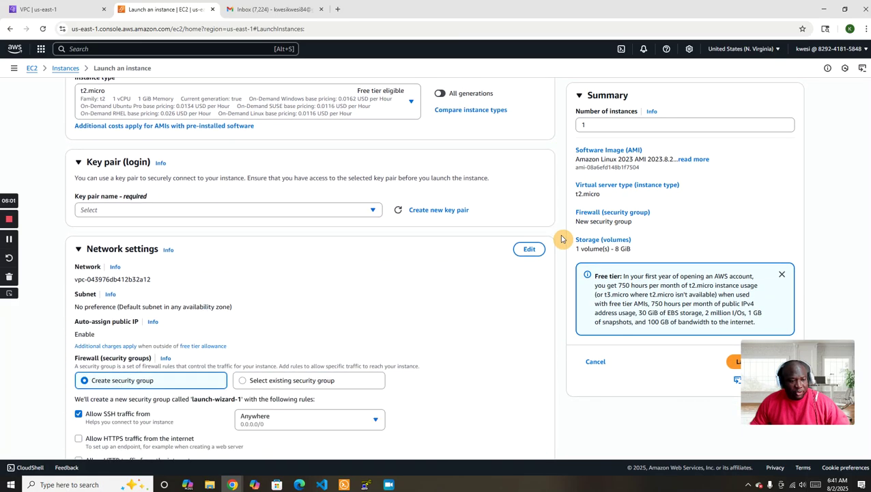
pyautogui.click(272, 201)
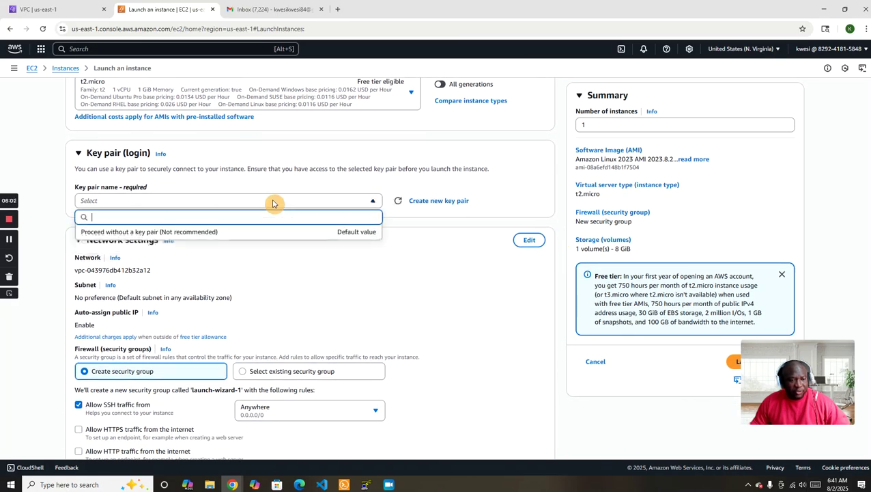
pyautogui.click(434, 202)
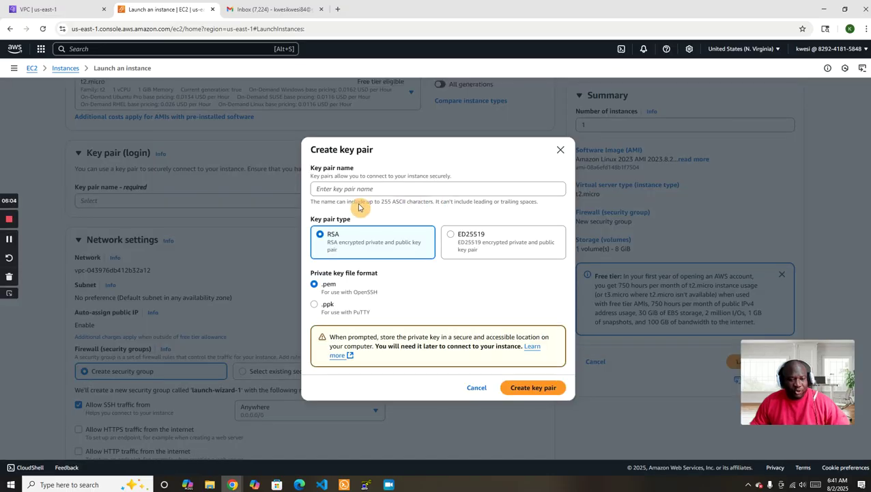
pyautogui.click(359, 192)
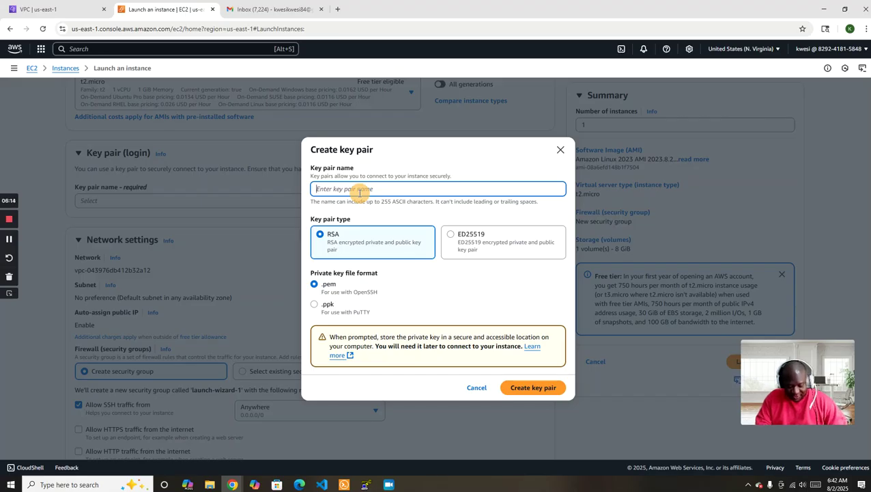
pyautogui.write('webserverkey')
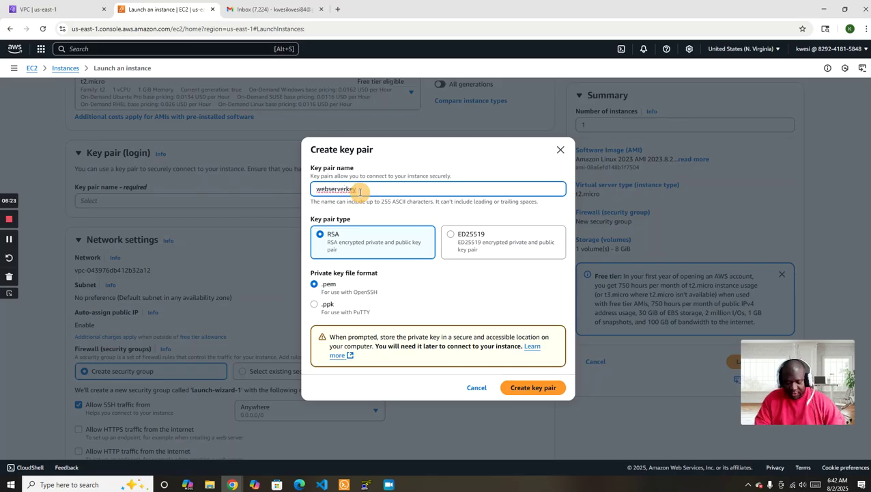
pyautogui.write('pair')
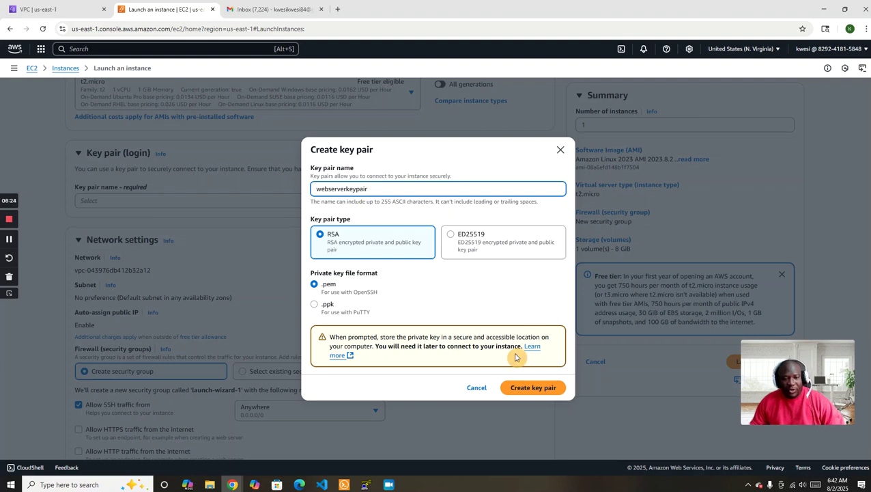
pyautogui.click(524, 387)
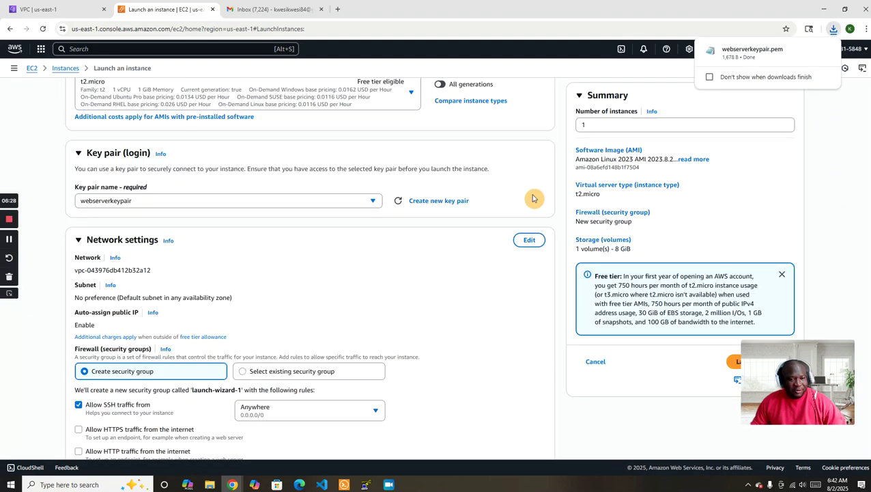
# Step: Edit the instance's network settings and choose WEB-VPC as its VPC
pyautogui.click(530, 239)
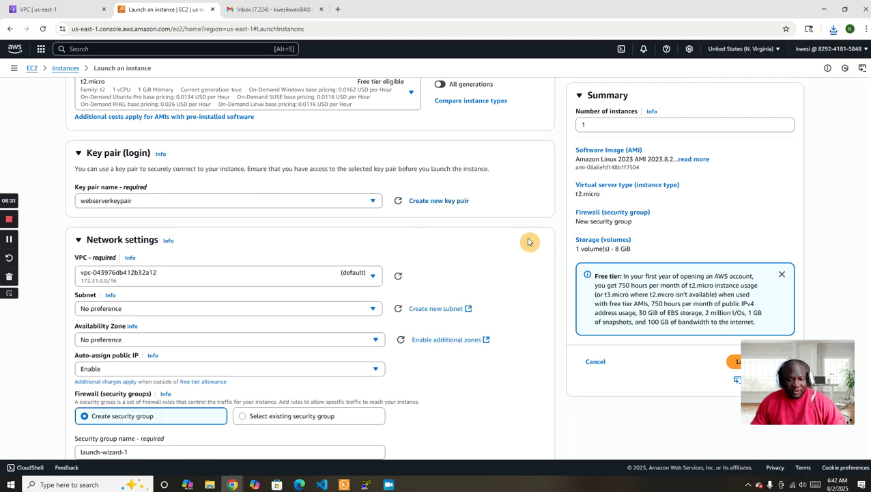
pyautogui.scroll(-2, 499, 241)
pyautogui.click(307, 140)
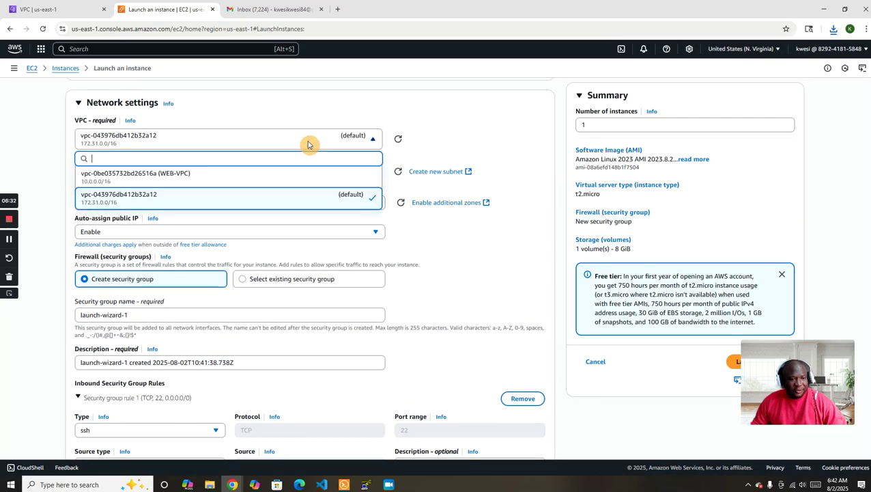
pyautogui.click(222, 177)
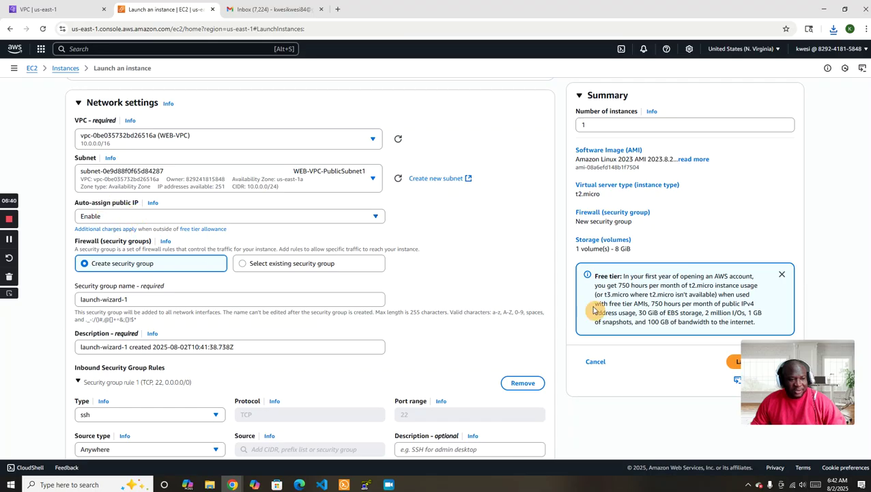
# Step: Name the new security group webserver-SG and enter webserver-SG as its description too
pyautogui.scroll(-2, 549, 251)
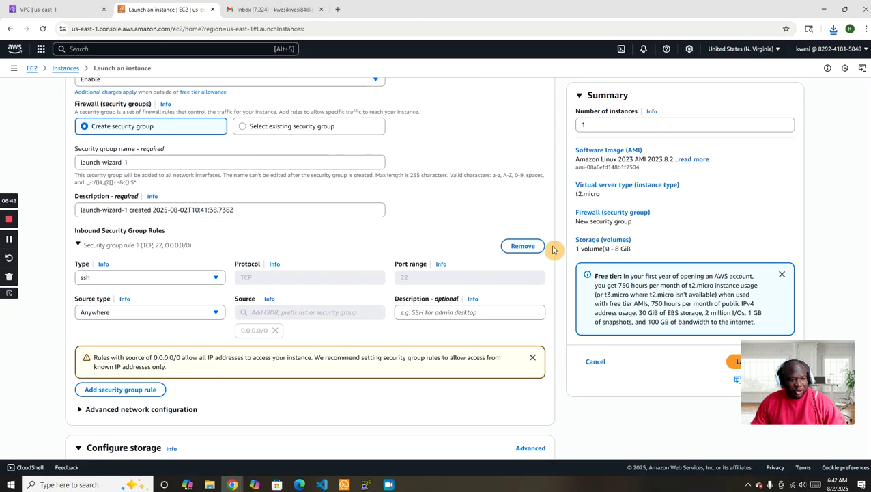
pyautogui.moveTo(178, 160); pyautogui.dragTo(5, 164)
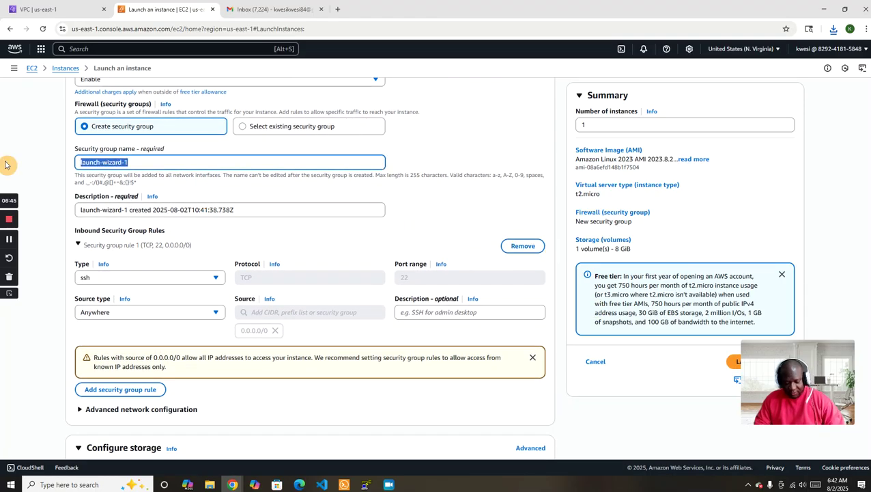
pyautogui.write('web')
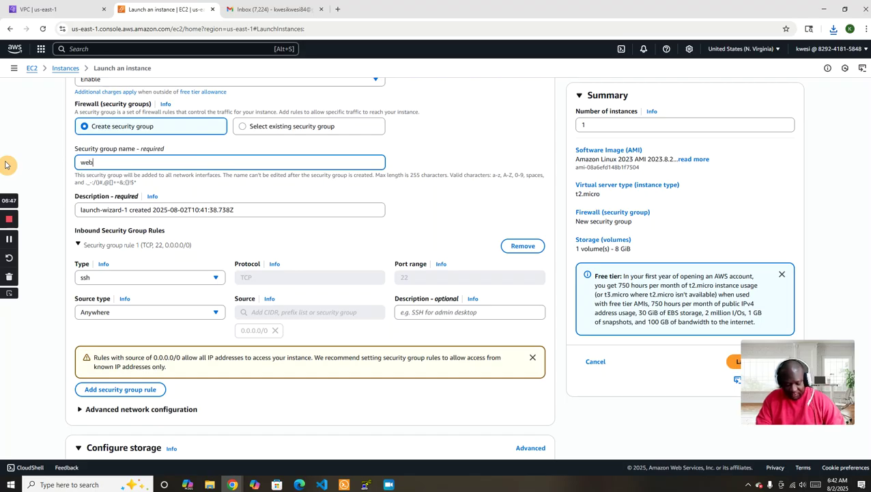
pyautogui.write('server-SG')
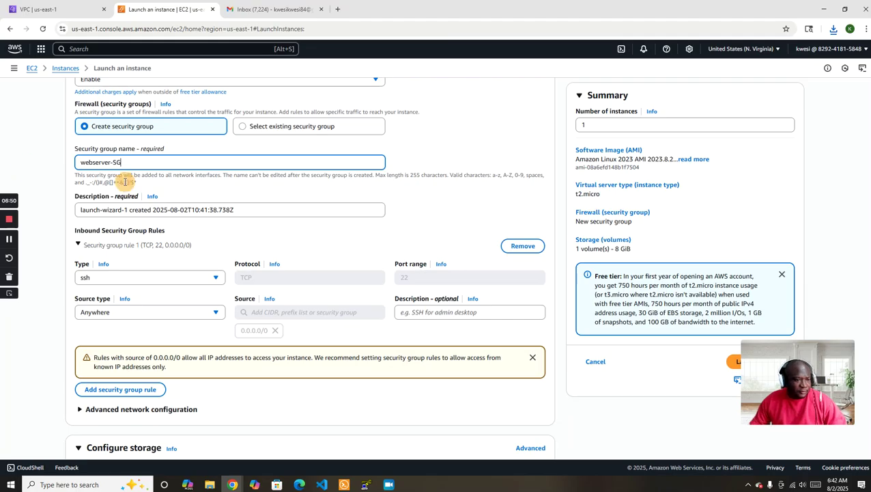
pyautogui.press('Tab')
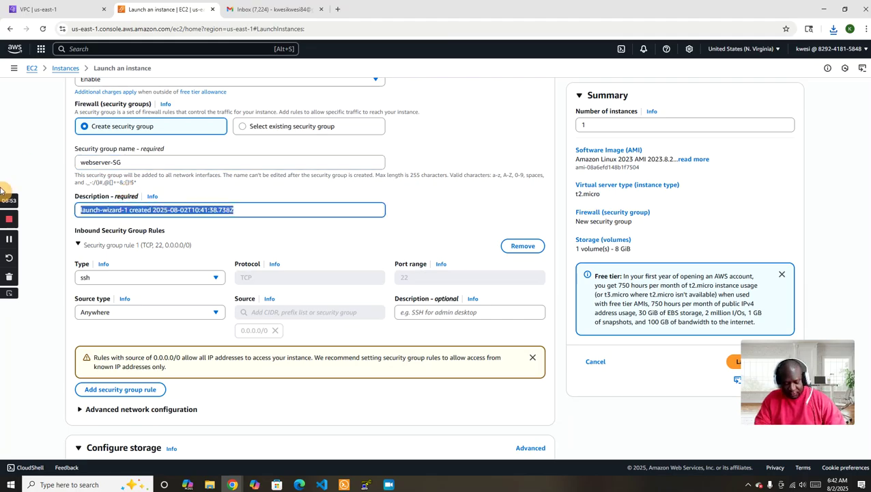
pyautogui.write('webserver-SG')
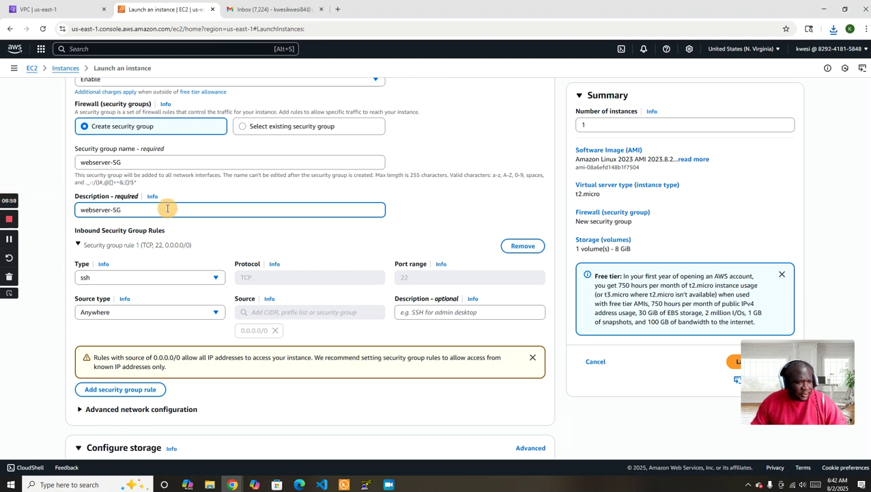
# Step: Keep Anywhere as the SSH rule's source type and add a second inbound security group rule
pyautogui.scroll(-2, 457, 229)
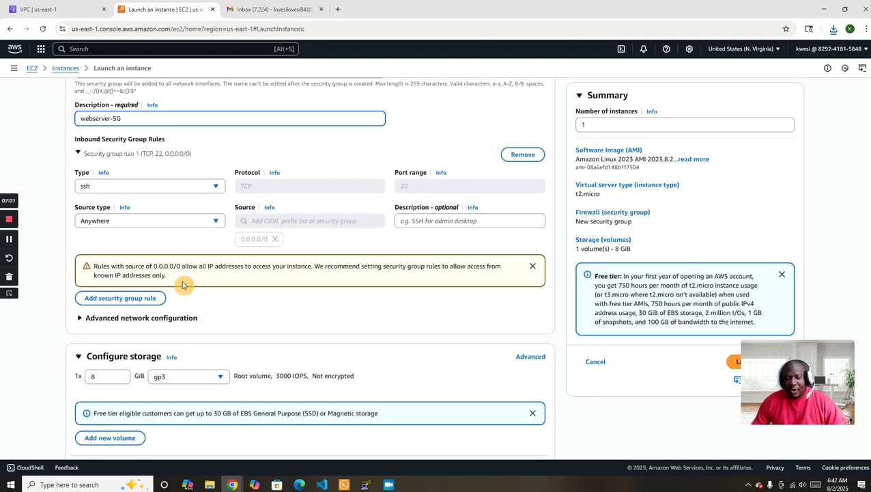
pyautogui.click(198, 218)
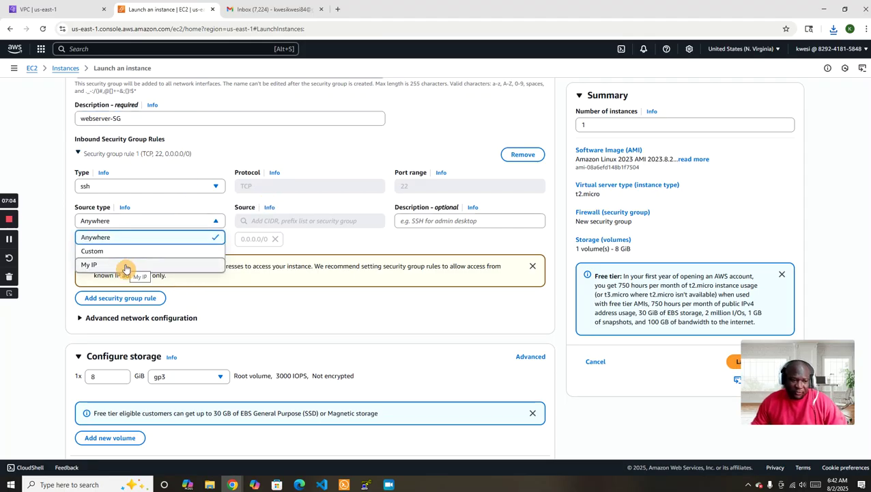
pyautogui.click(138, 236)
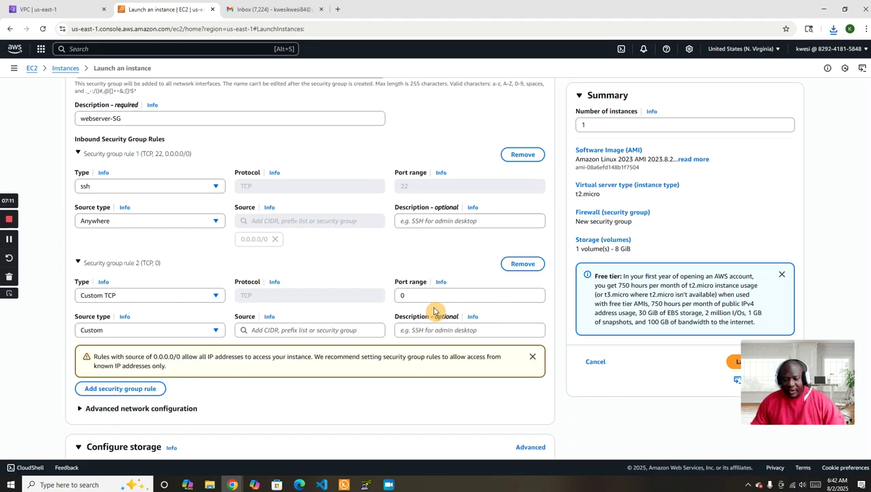
# Step: Set the second inbound rule to type HTTP with source type Anywhere
pyautogui.scroll(-2, 373, 325)
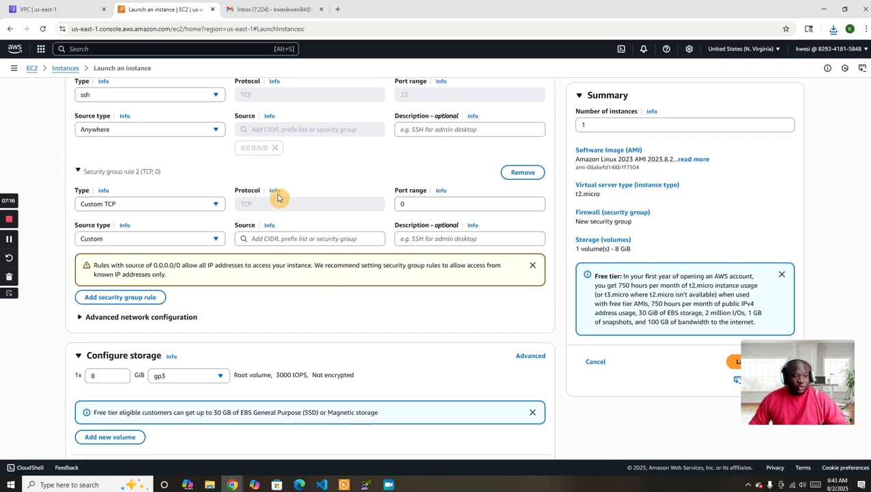
pyautogui.click(136, 204)
pyautogui.scroll(-4, 160, 282)
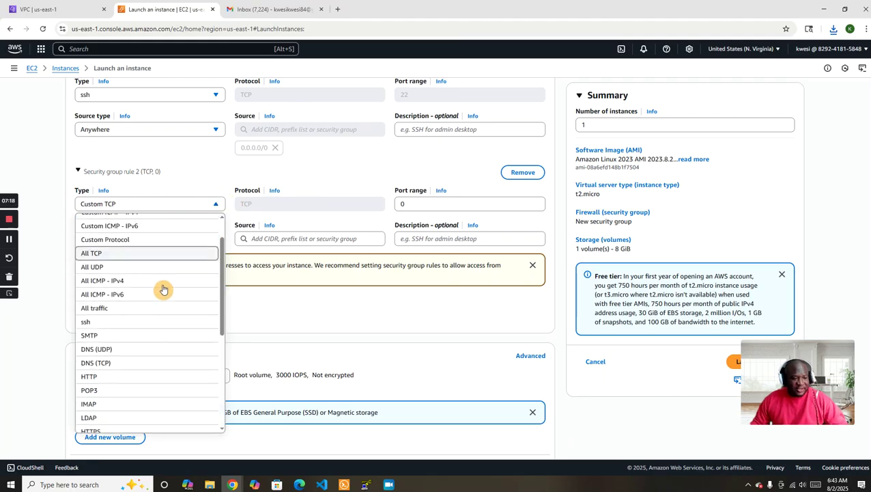
pyautogui.click(123, 274)
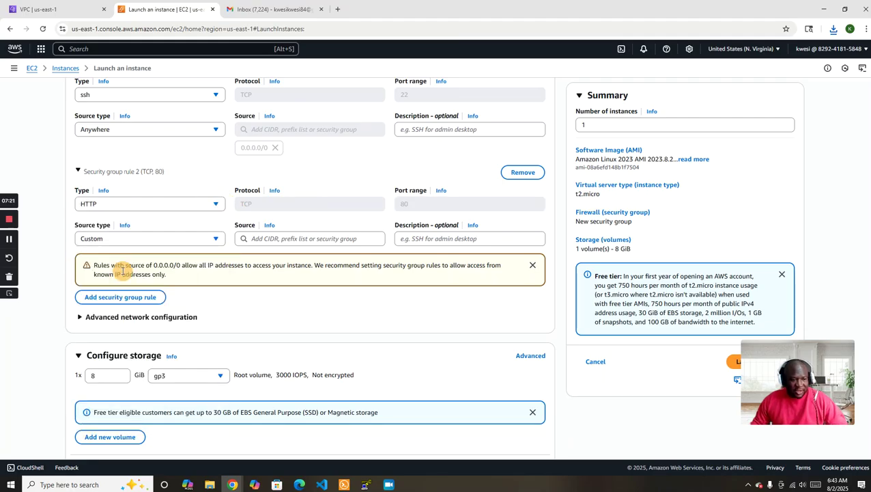
pyautogui.click(142, 239)
pyautogui.click(131, 254)
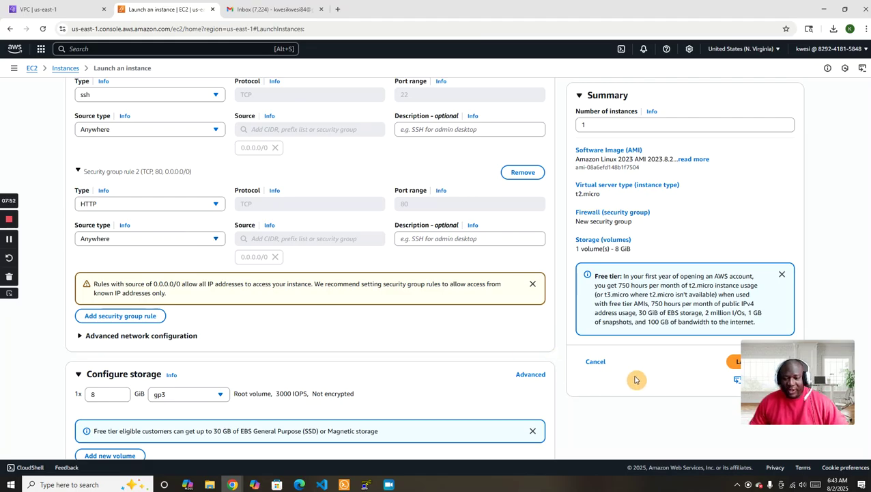
# Step: Launch the webserver instance with the configured settings
pyautogui.moveTo(787, 368); pyautogui.dragTo(790, 403)
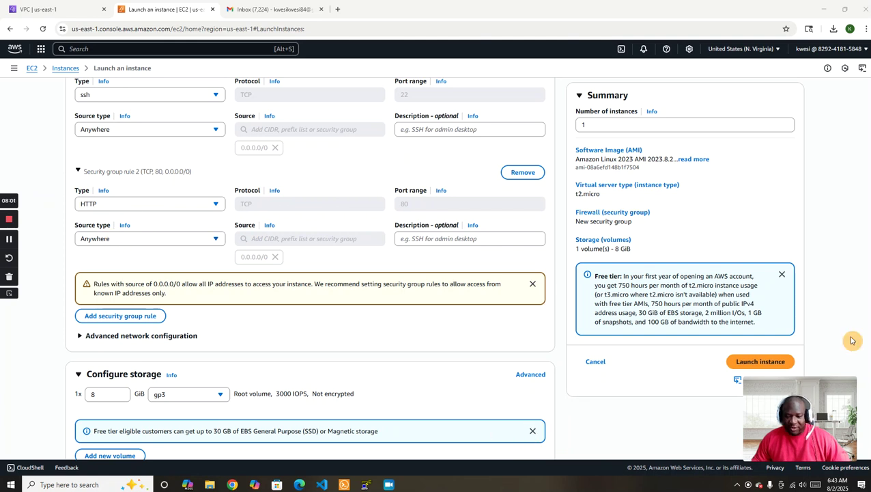
pyautogui.click(778, 361)
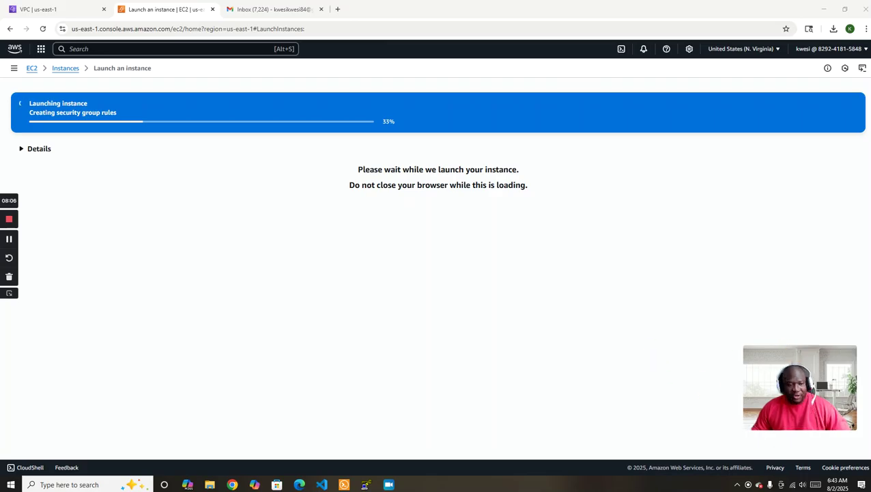
# Step: Go to the EC2 instances list, select webserver and copy its public IPv4 address
pyautogui.click(69, 72)
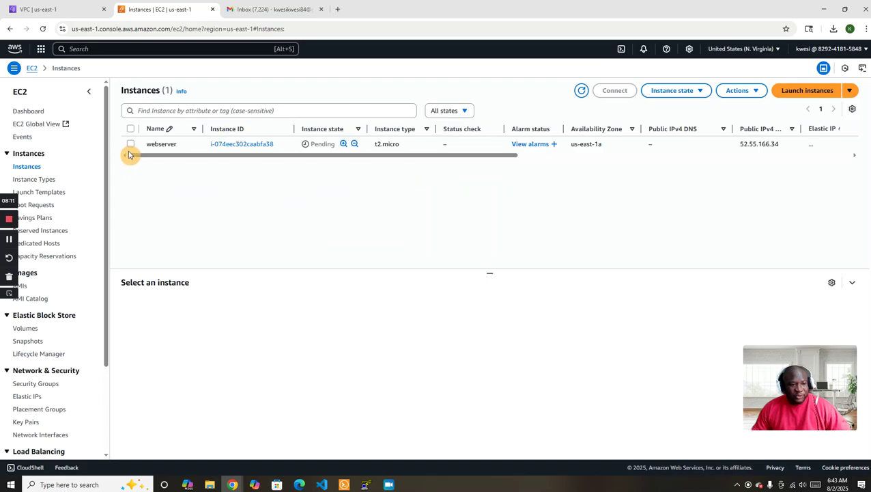
pyautogui.click(131, 146)
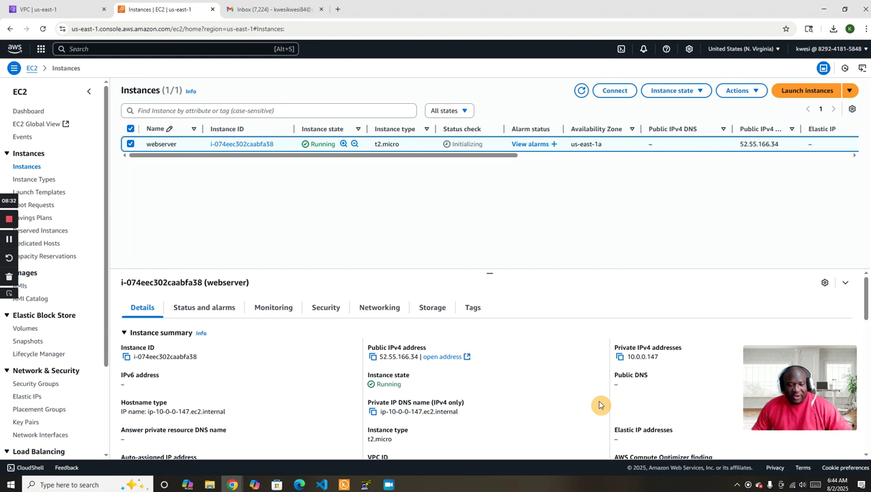
pyautogui.click(373, 358)
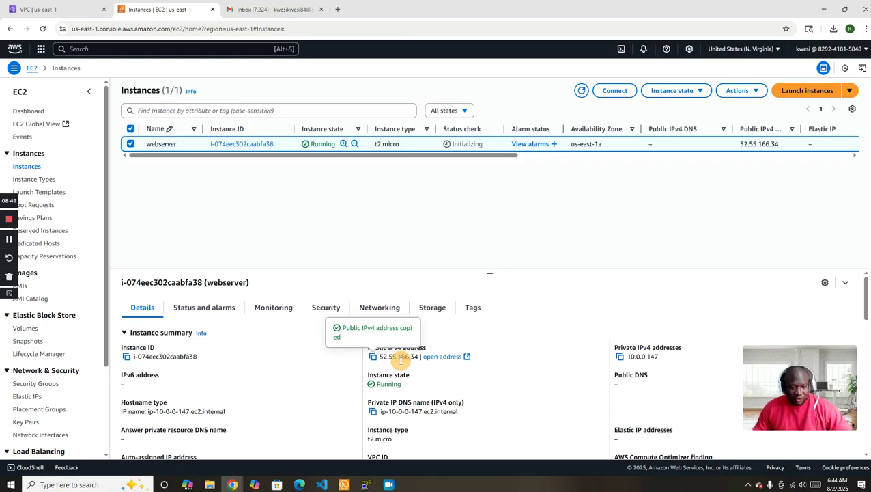
# Step: Switch to PuTTY Key Generator and load webserverkeypair.pem from Downloads, showing all file types to find it
pyautogui.click(366, 486)
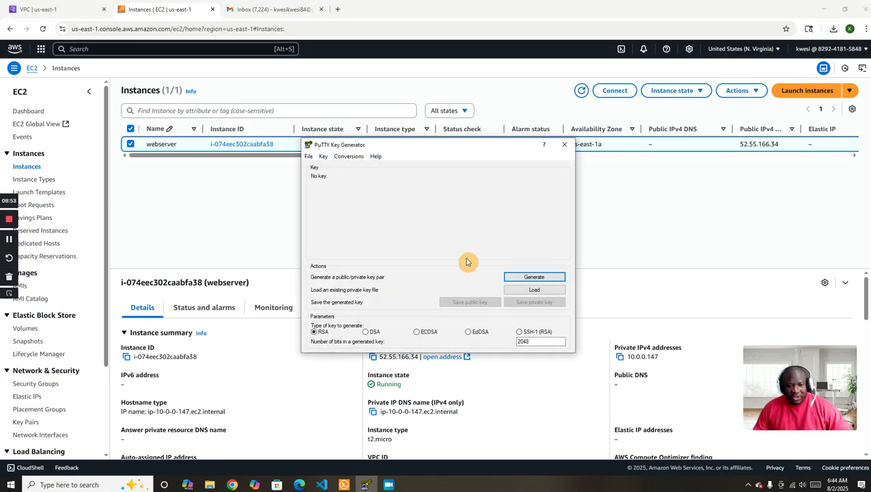
pyautogui.click(535, 289)
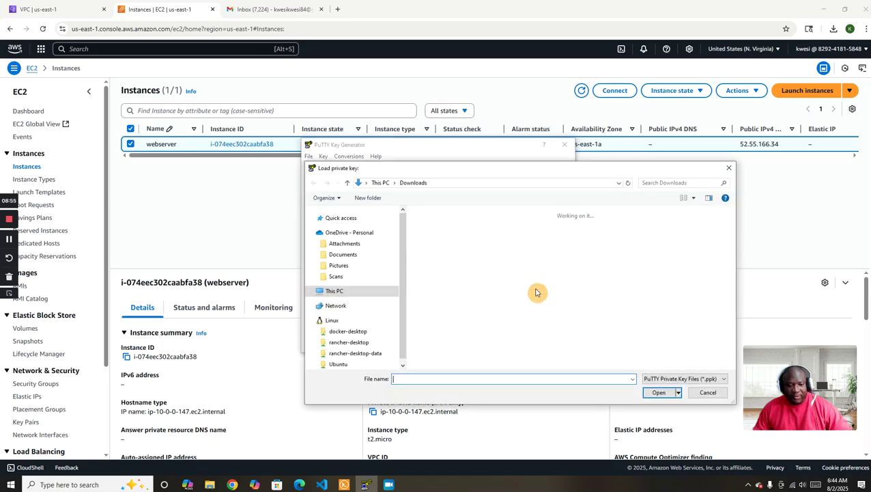
pyautogui.click(663, 382)
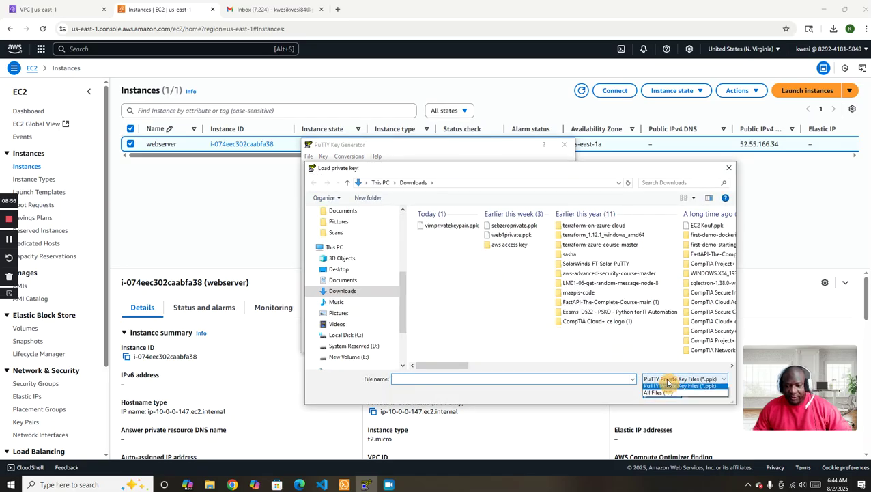
pyautogui.click(671, 396)
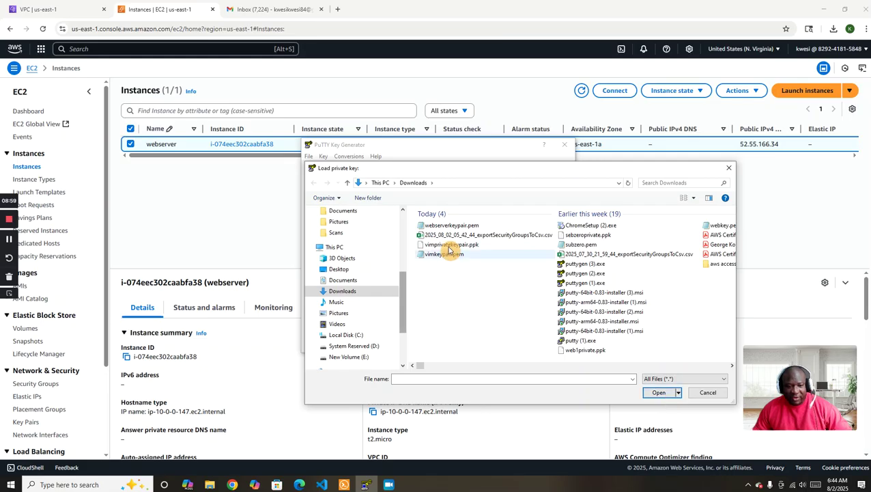
pyautogui.click(437, 225)
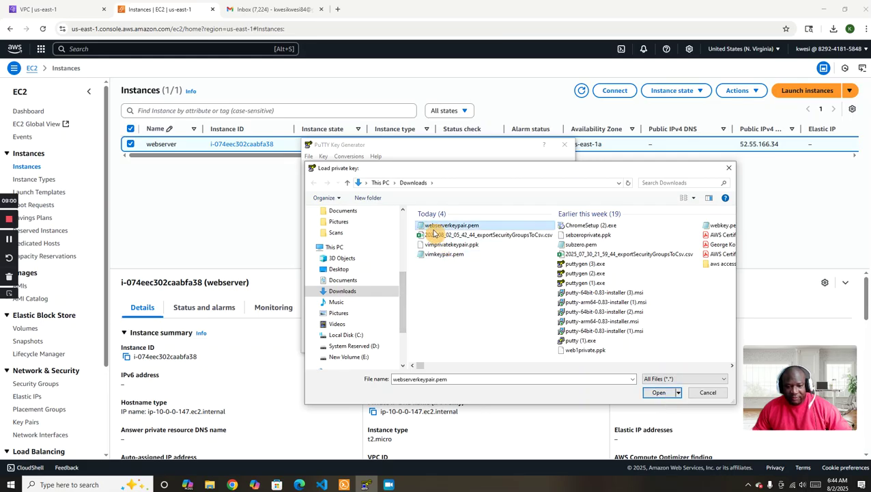
pyautogui.click(660, 393)
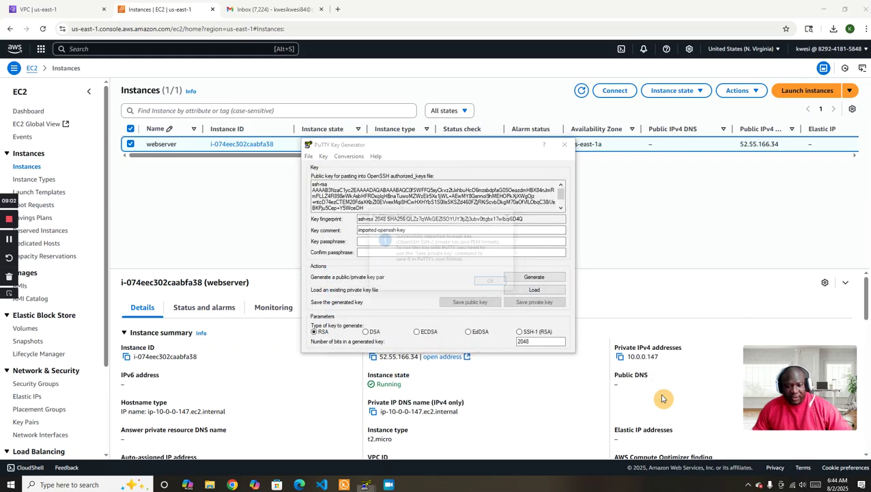
# Step: Start saving the imported key as a PuTTY private key without a passphrase
pyautogui.click(484, 283)
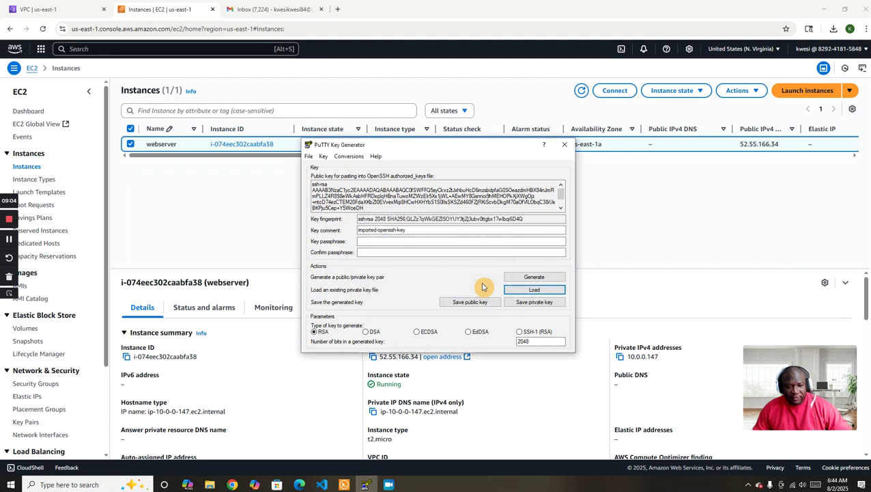
pyautogui.click(530, 304)
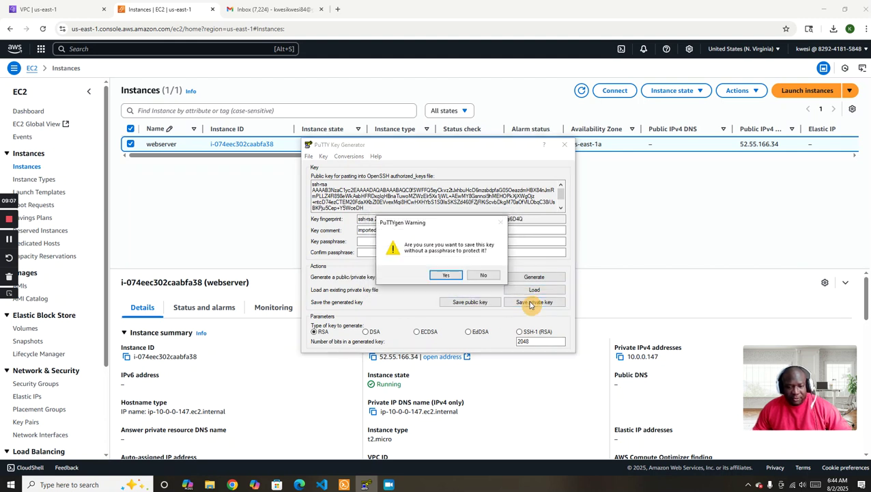
pyautogui.click(439, 275)
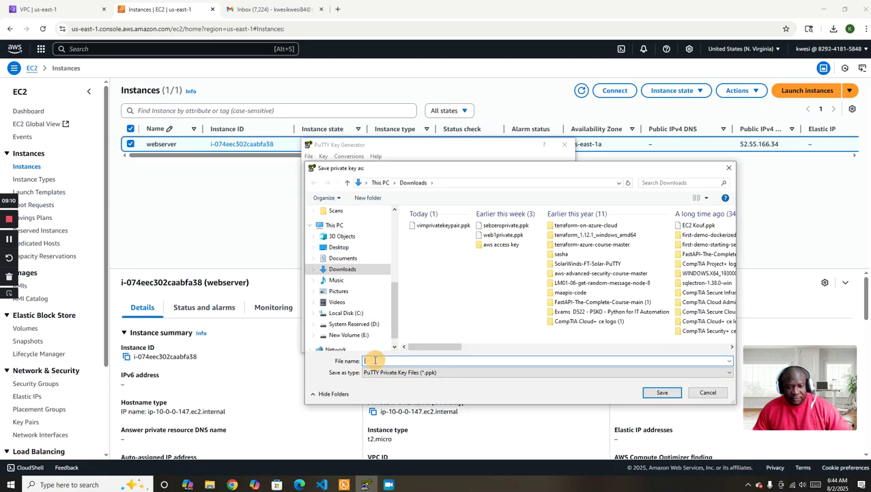
pyautogui.write('web')
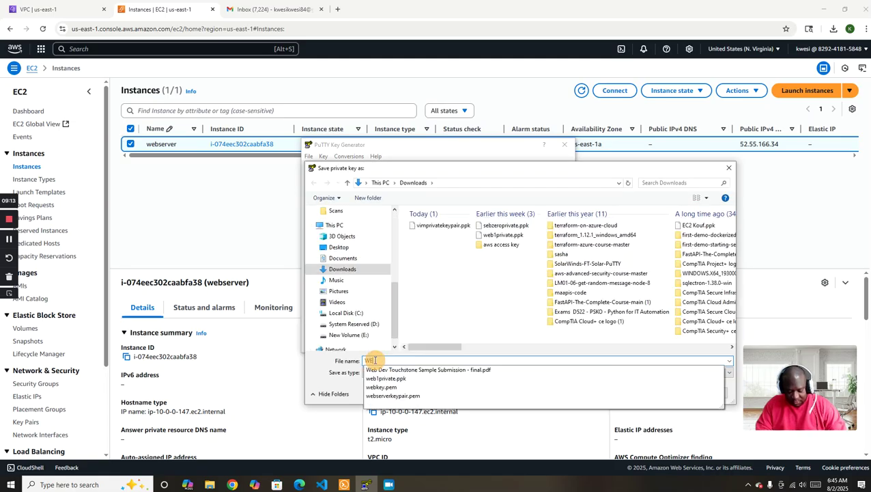
pyautogui.write('s')
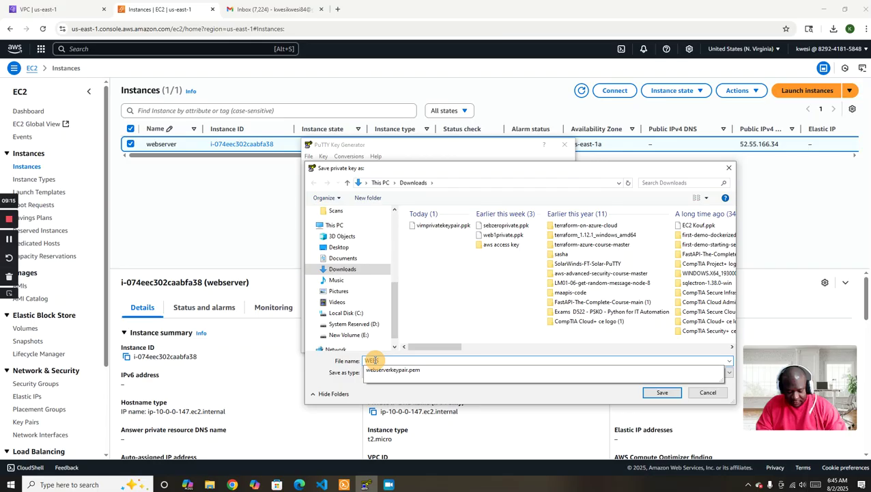
pyautogui.write('ER')
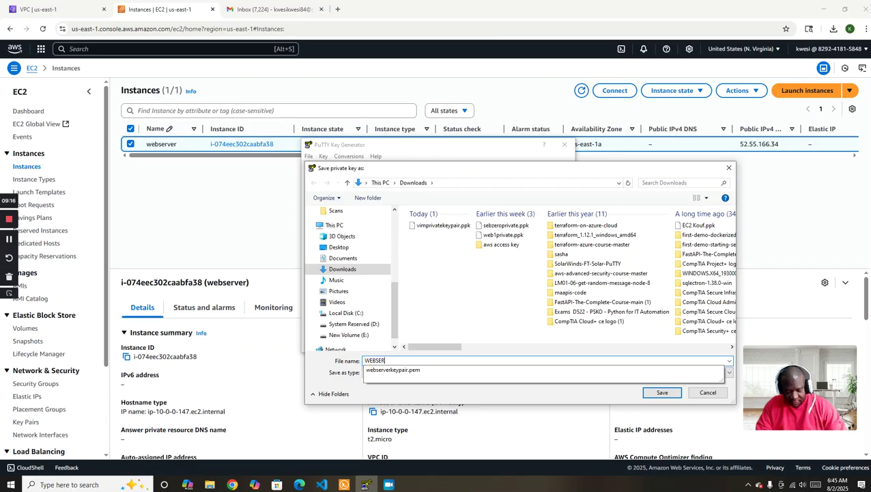
pyautogui.write('.PR')
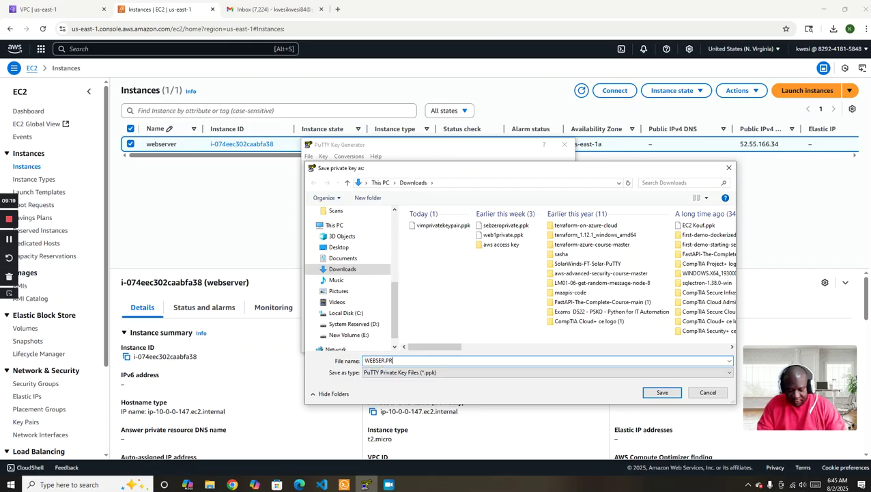
pyautogui.doubleClick(374, 360)
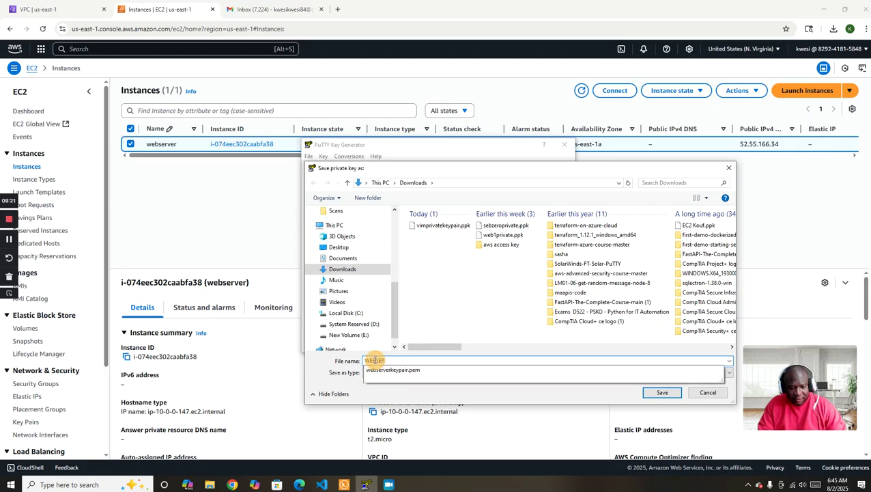
pyautogui.press('BackSpace')
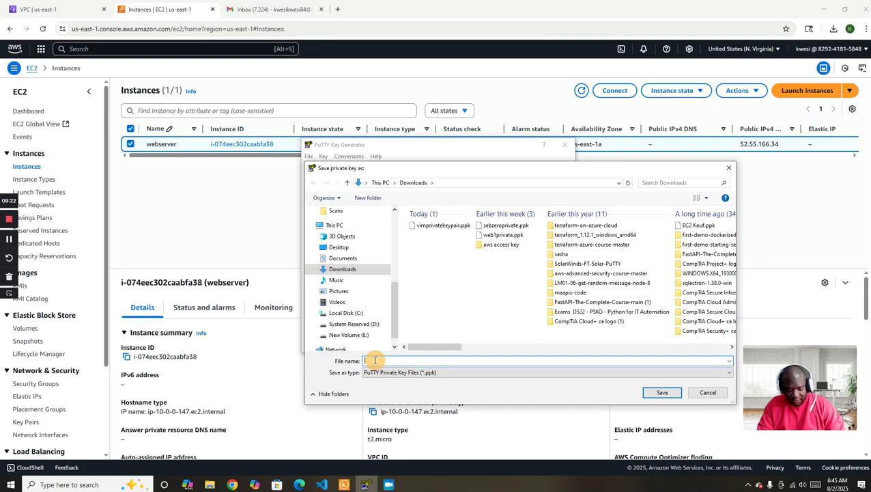
# Step: Save the private key in Downloads under the file name webservprivatekey and close the key generator
pyautogui.write('webser')
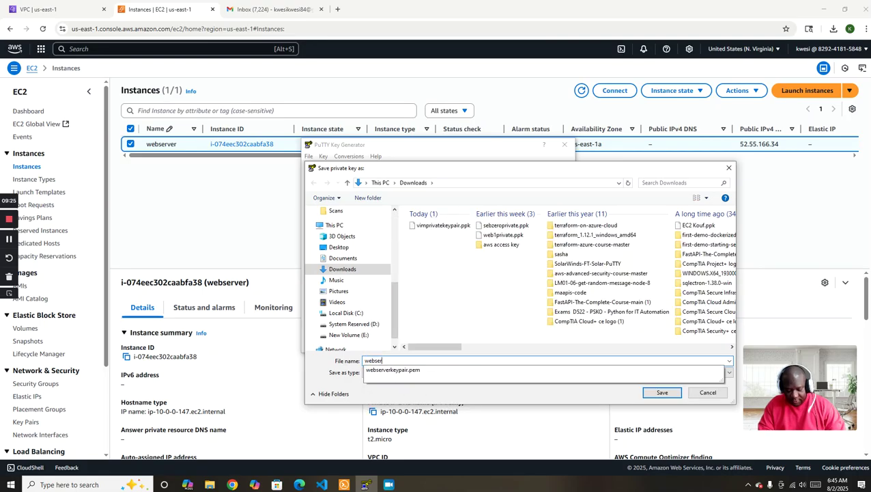
pyautogui.write('v')
pyautogui.click(375, 360)
pyautogui.write('privatekey')
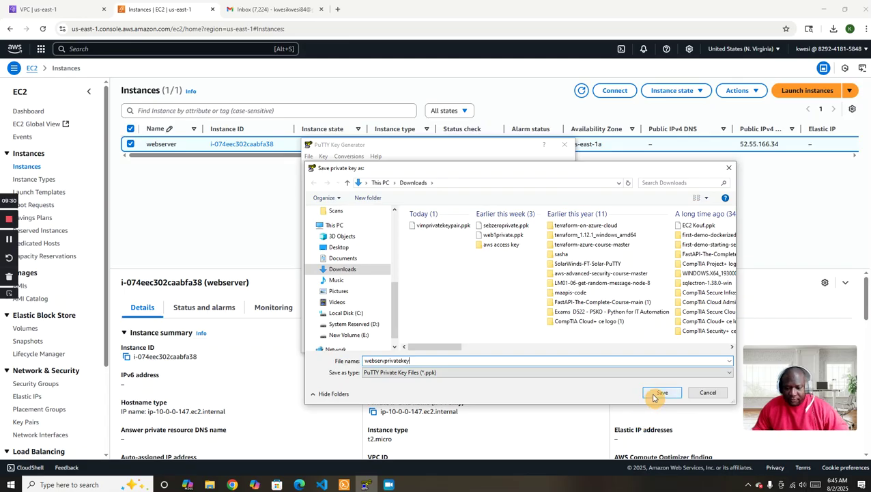
pyautogui.click(659, 393)
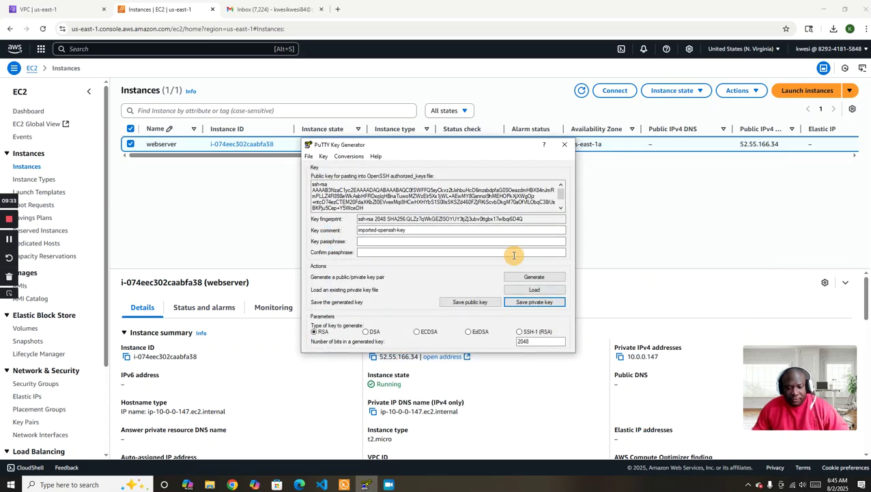
pyautogui.click(565, 146)
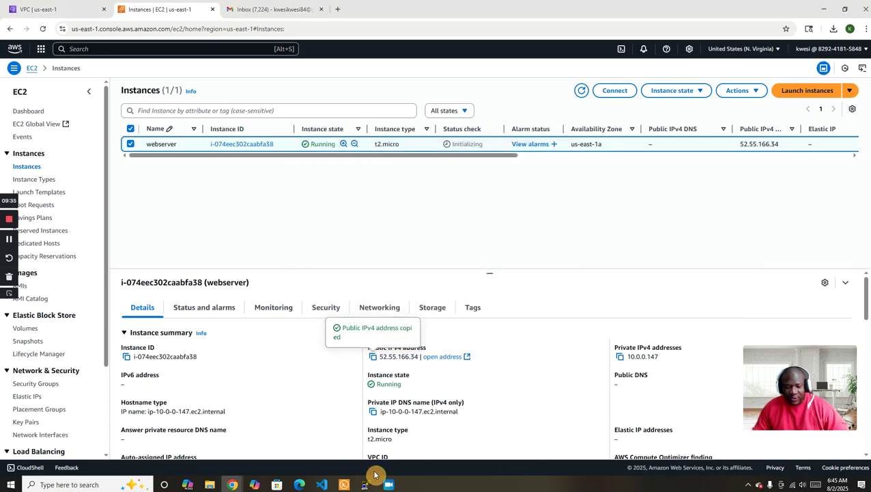
# Step: Copy webserver's public IPv4 address again and start a new Solar-PuTTY session with 52.55.166.34 as the host
pyautogui.click(345, 485)
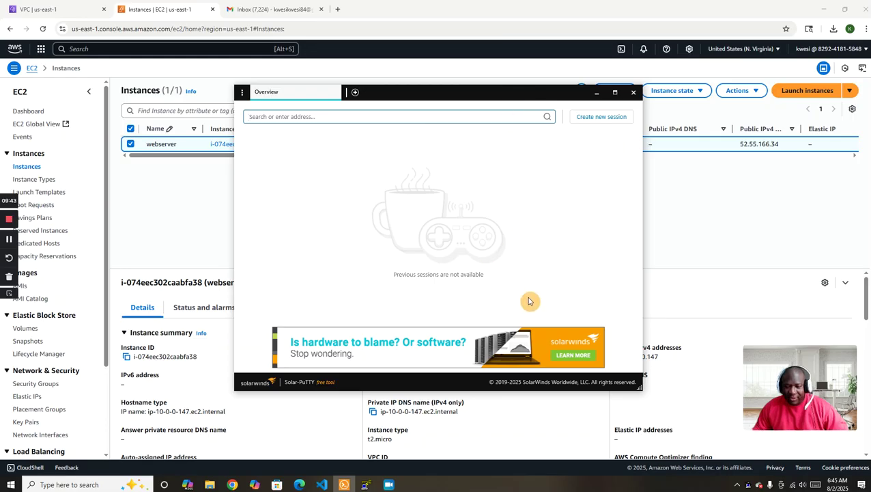
pyautogui.click(711, 295)
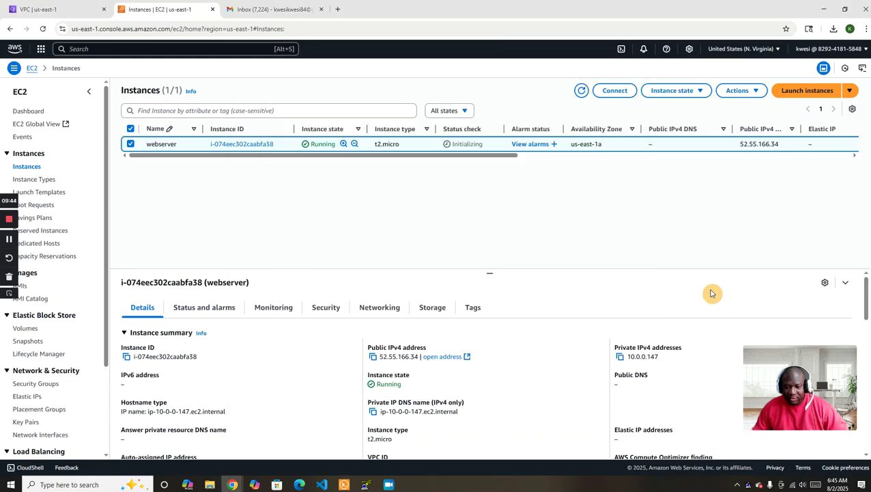
pyautogui.click(372, 357)
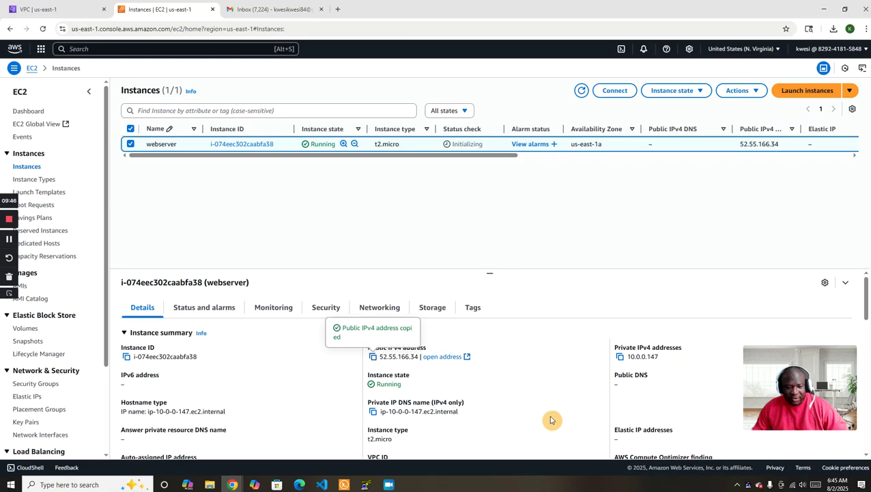
pyautogui.click(366, 484)
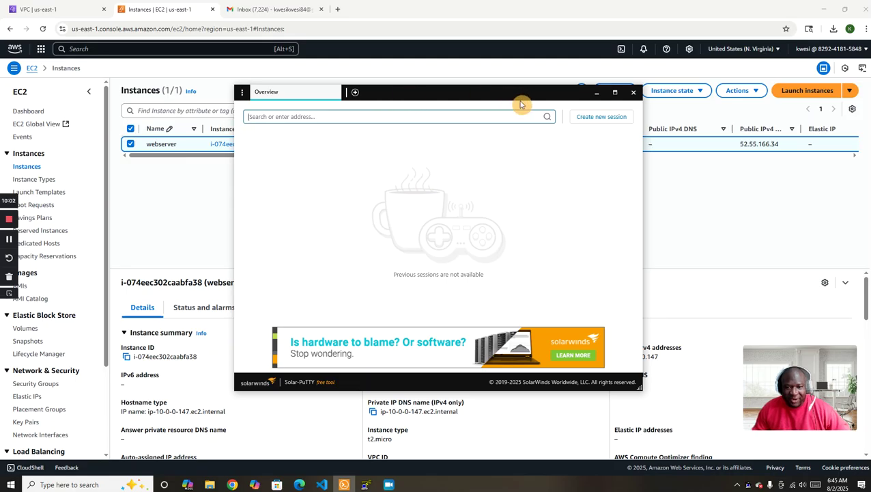
pyautogui.click(594, 118)
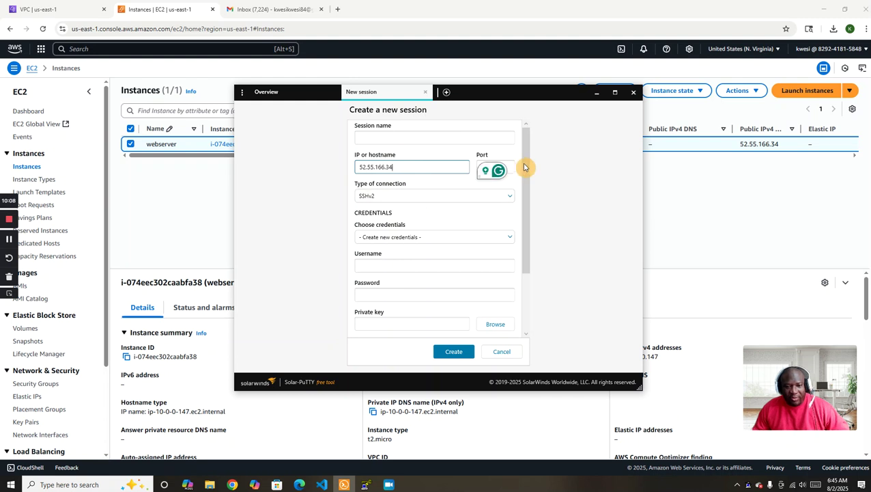
# Step: Attach webservprivatekey.ppk from Downloads as the new session's private key
pyautogui.moveTo(525, 167); pyautogui.dragTo(526, 172)
pyautogui.moveTo(525, 184); pyautogui.dragTo(520, 227)
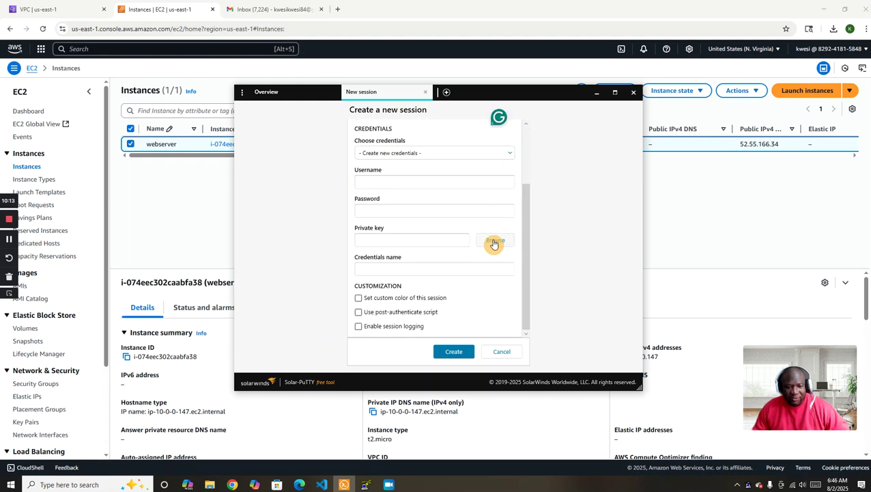
pyautogui.click(495, 241)
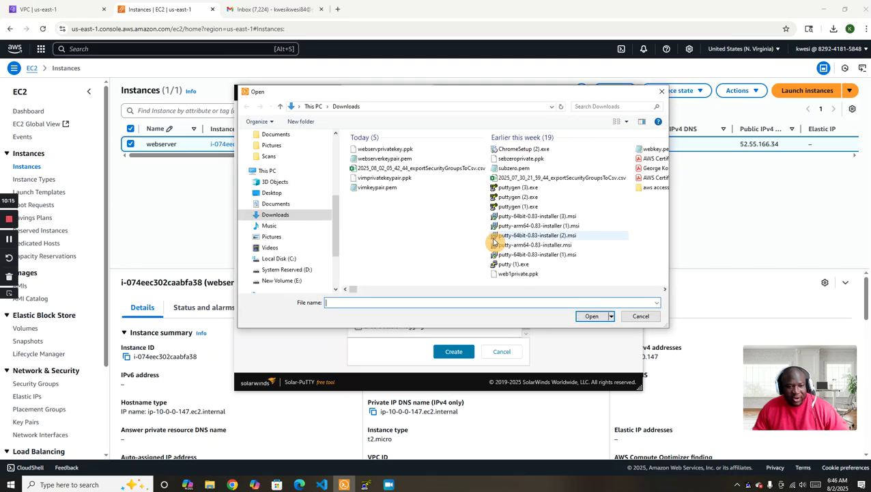
pyautogui.click(369, 151)
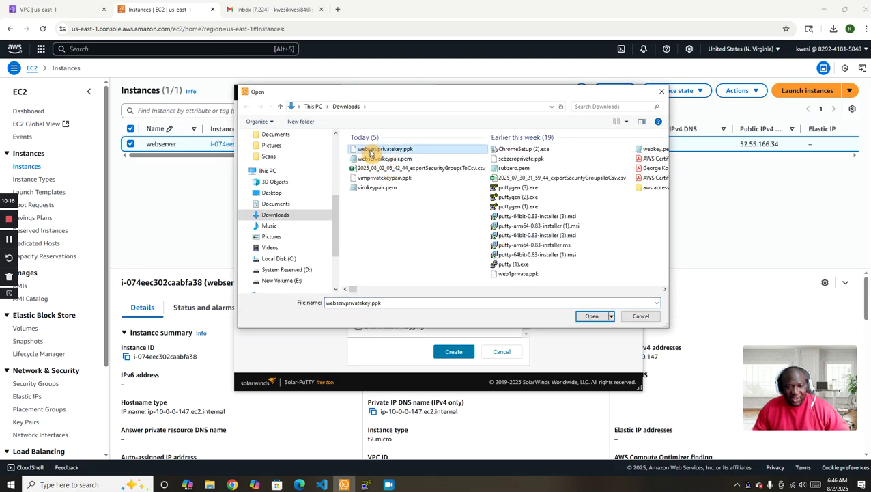
pyautogui.click(592, 318)
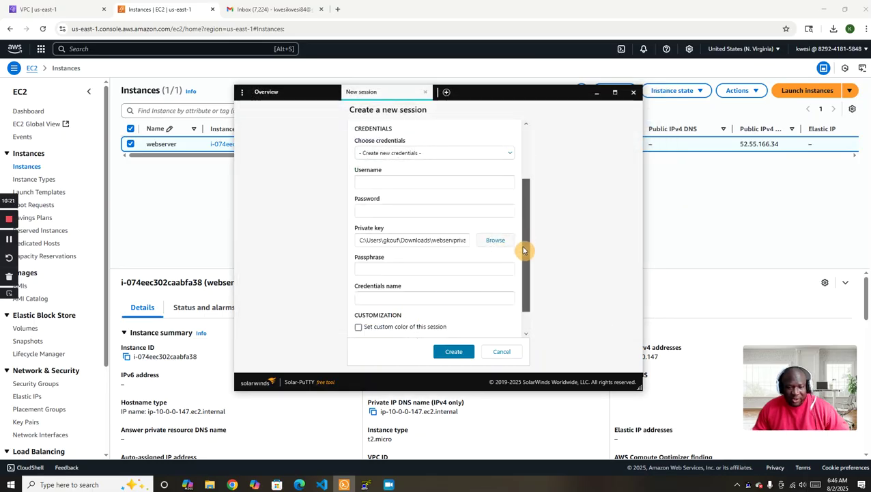
# Step: Name the new session's credentials webser1
pyautogui.scroll(-2, 522, 266)
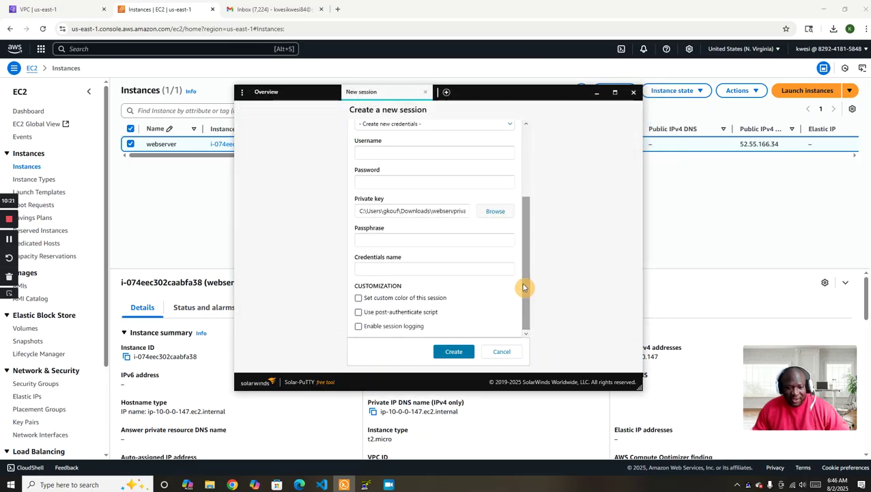
pyautogui.click(379, 269)
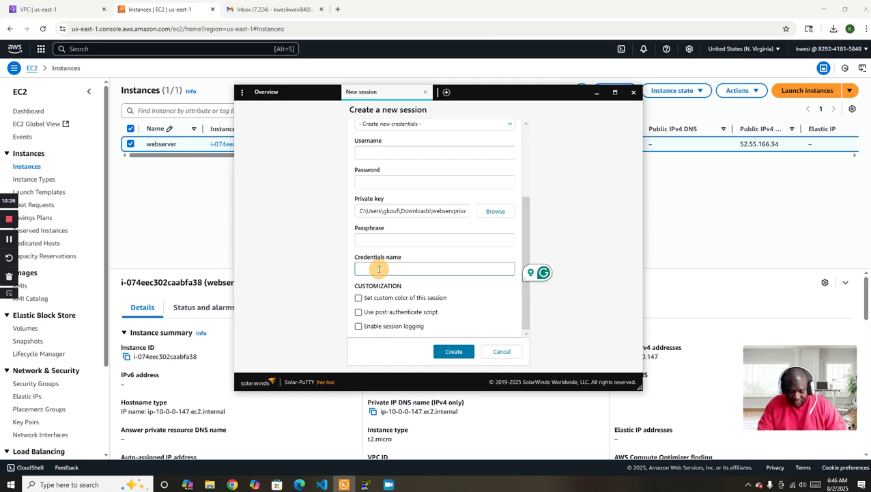
pyautogui.write('we')
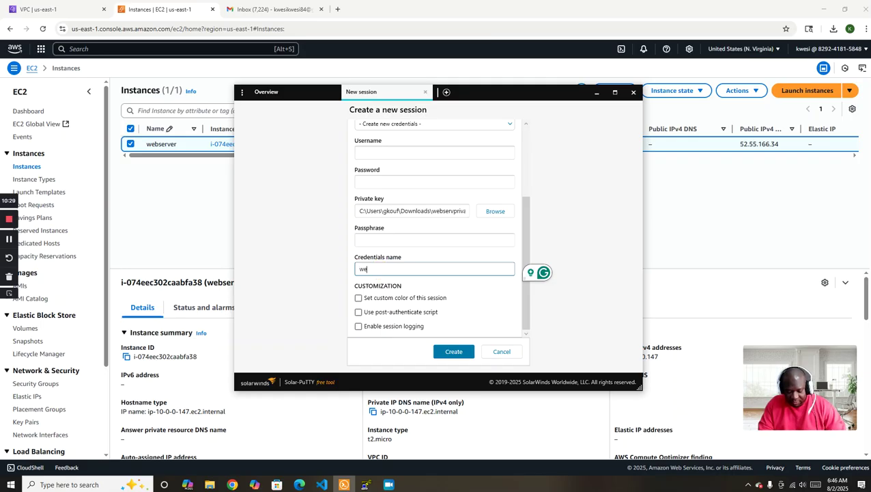
pyautogui.write('bserv')
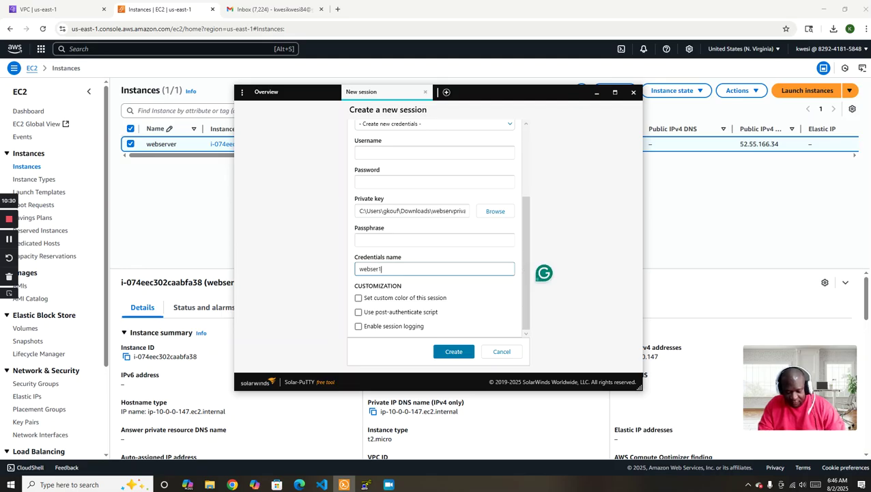
# Step: Create the session, connect to the web server and log in as ec2-user
pyautogui.click(451, 354)
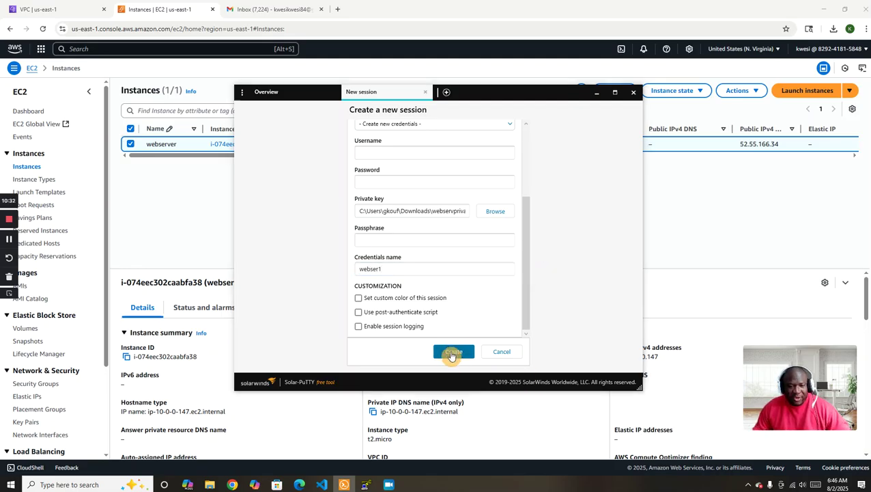
pyautogui.click(401, 304)
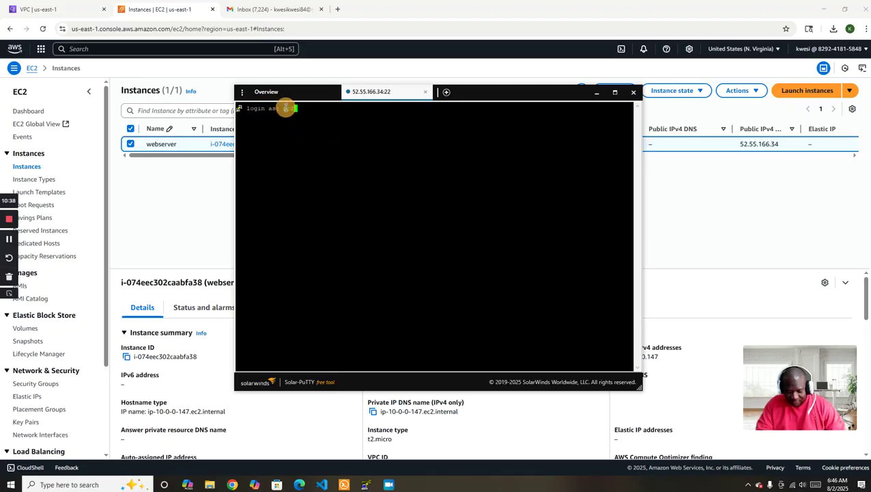
pyautogui.write('ec2-user')
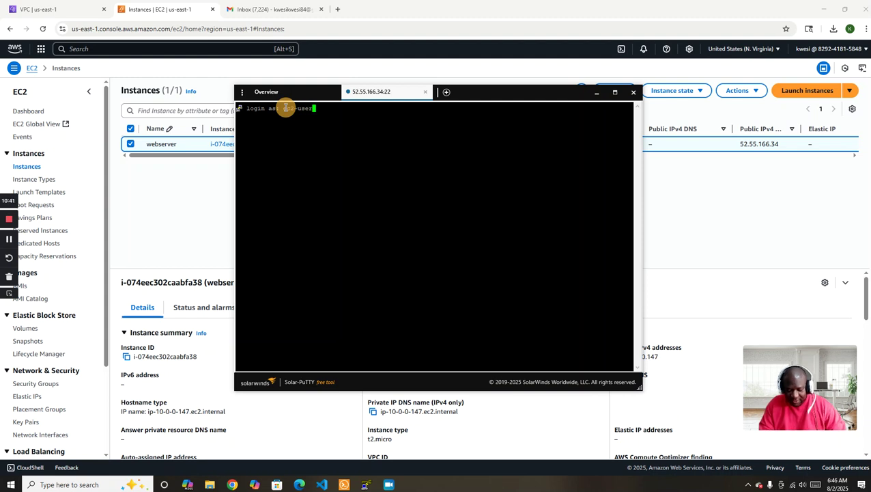
pyautogui.press('Return')
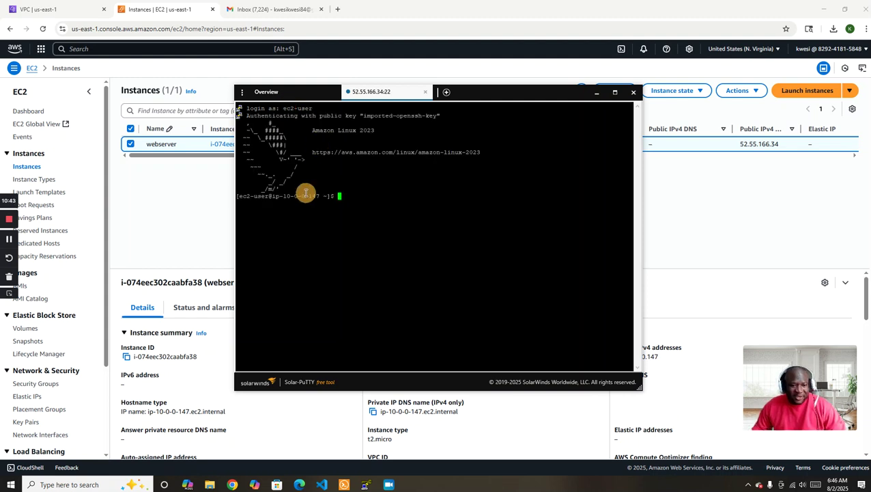
pyautogui.moveTo(478, 95); pyautogui.dragTo(354, 69)
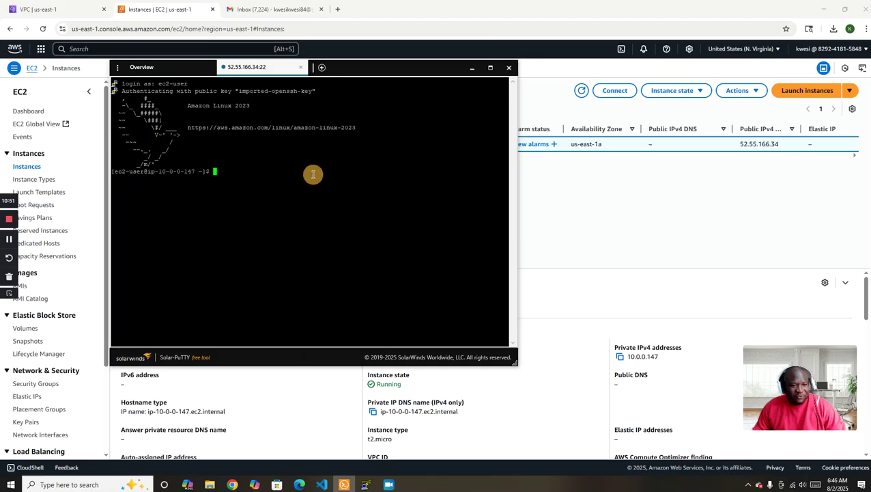
pyautogui.moveTo(360, 80); pyautogui.dragTo(464, 86)
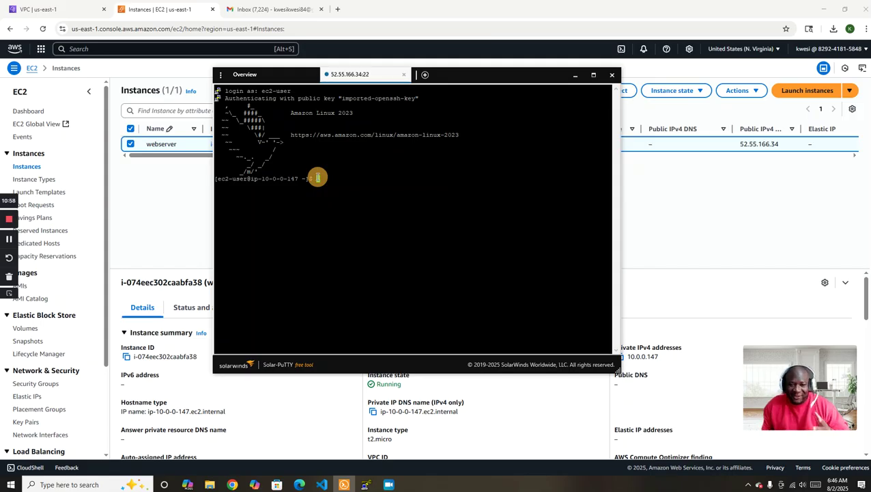
pyautogui.click(266, 73)
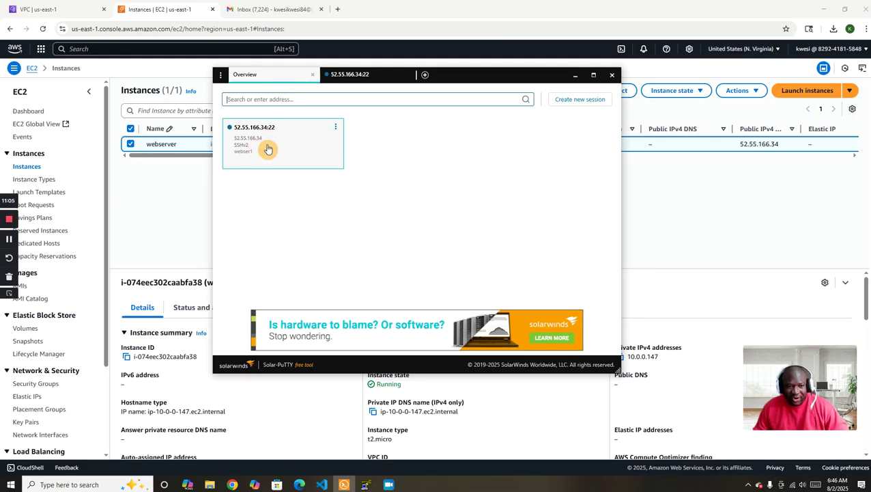
pyautogui.click(373, 76)
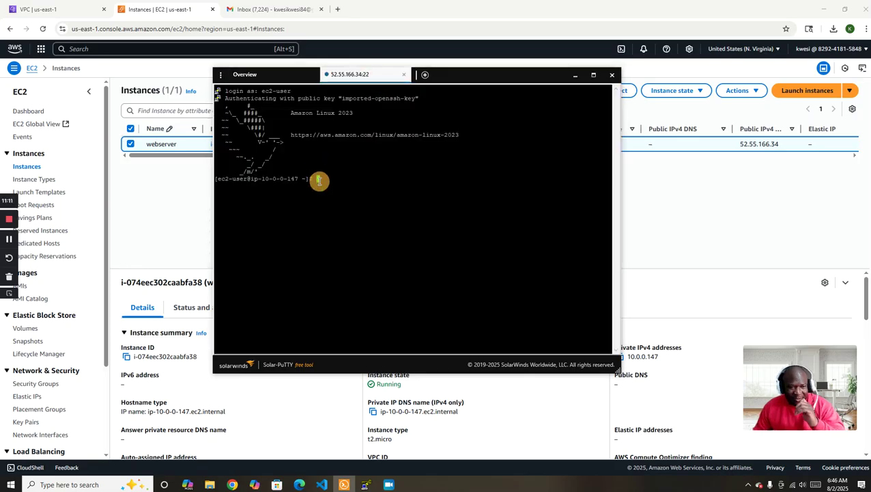
pyautogui.click(278, 78)
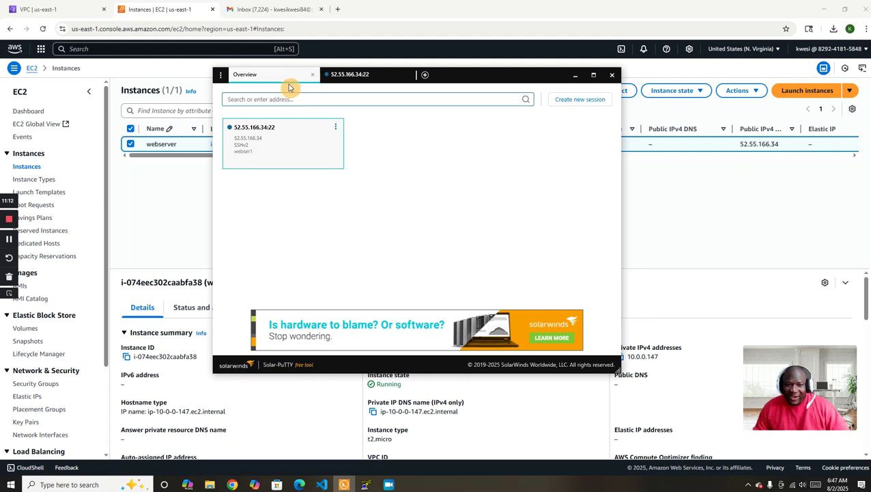
pyautogui.click(373, 77)
pyautogui.click(249, 79)
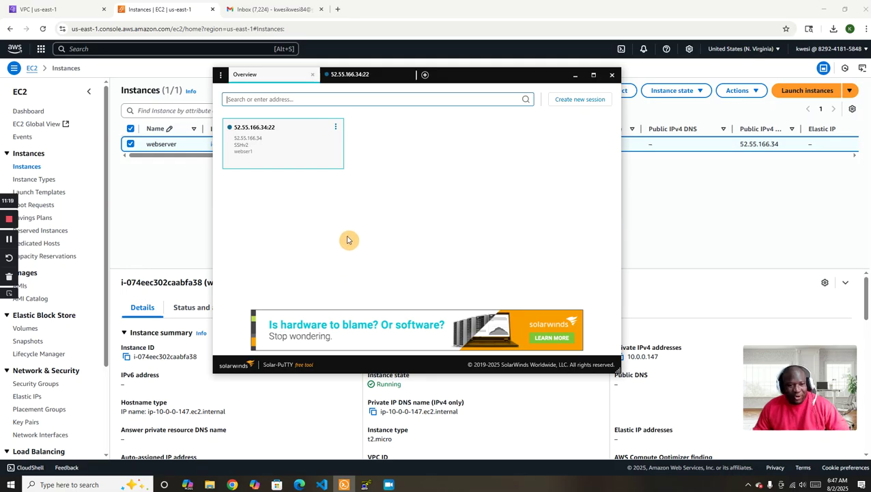
pyautogui.click(384, 76)
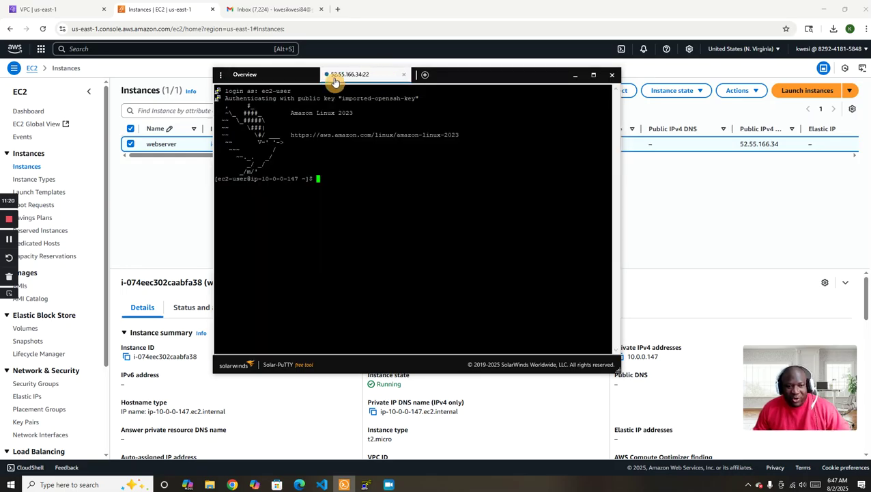
pyautogui.click(271, 80)
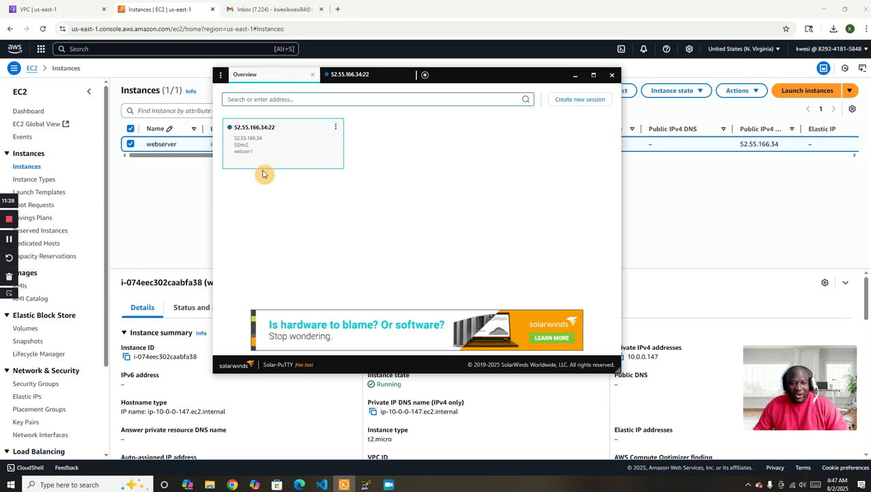
# Step: Try to install the Apache package in the 52.55.166.34 session by running sudo install httpd -y
pyautogui.click(382, 76)
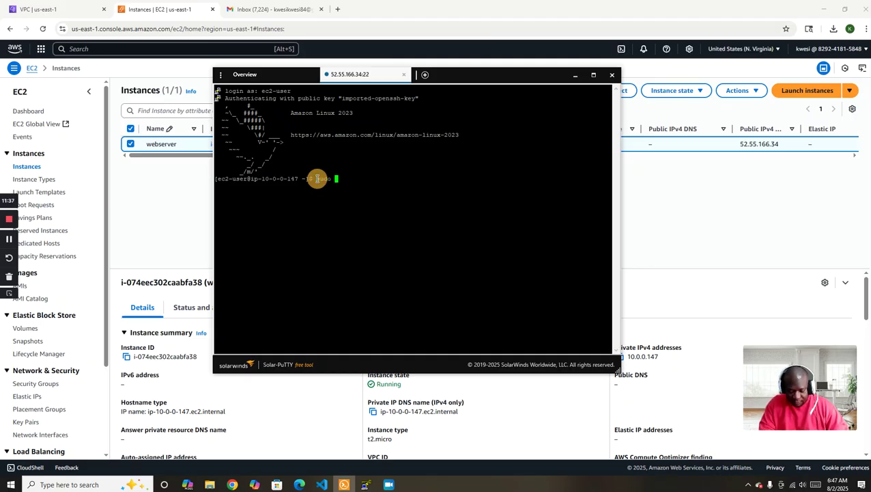
pyautogui.write('sudo install')
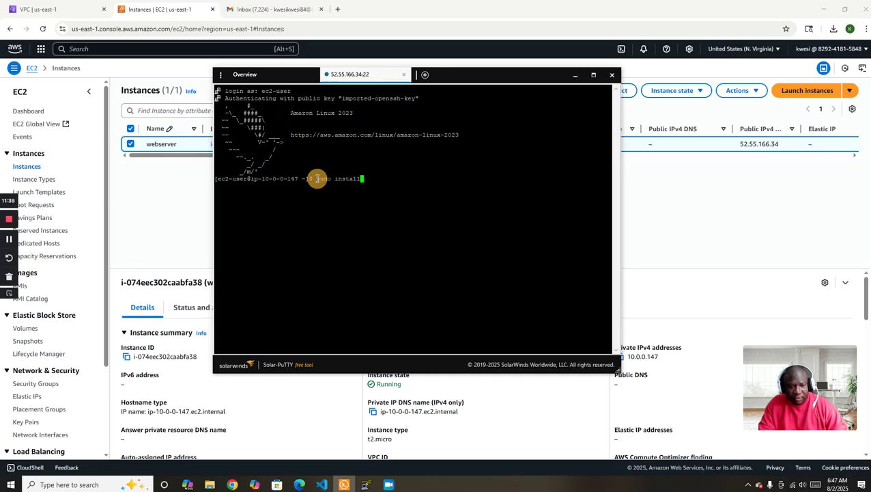
pyautogui.write(' httpd -y')
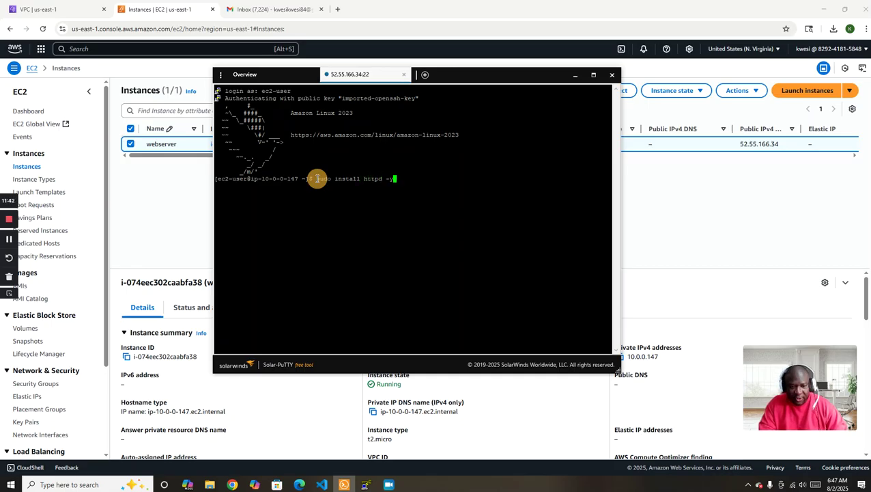
pyautogui.press('Return')
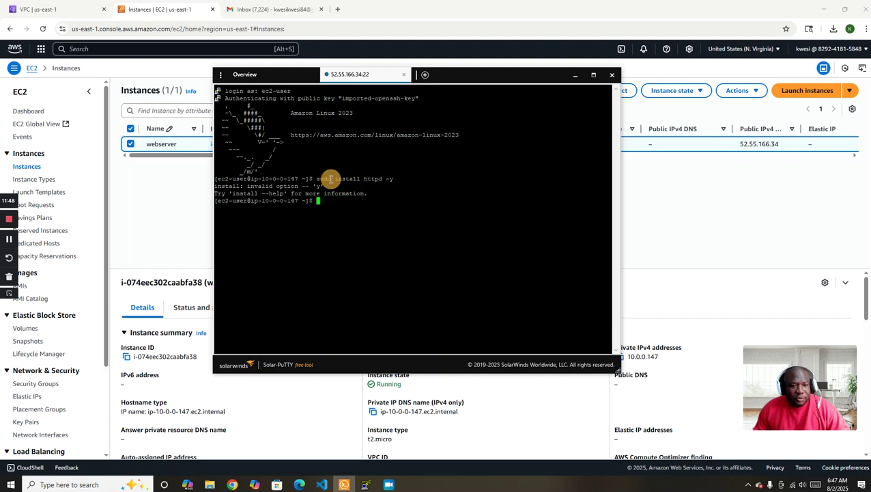
# Step: Recall the failed install command, correct it to sudo yum install httpd -y and run it
pyautogui.press('Up')
pyautogui.press('Left')
pyautogui.press('Left')
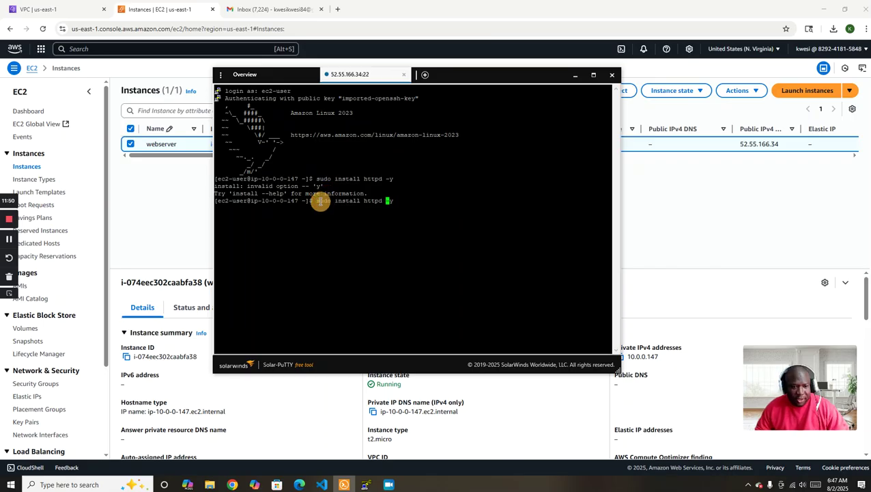
pyautogui.press('Left')
pyautogui.press('Left')
pyautogui.press('Left')
pyautogui.press('Left')
pyautogui.press('Left')
pyautogui.press('Left')
pyautogui.press('Left')
pyautogui.press('Left')
pyautogui.press('Left')
pyautogui.press('Left')
pyautogui.press('Left')
pyautogui.press('Left')
pyautogui.press('Left')
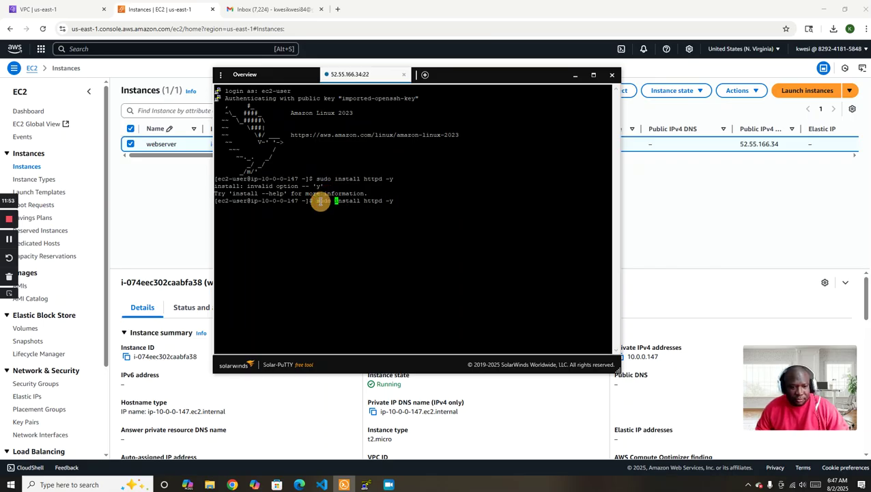
pyautogui.write('yum')
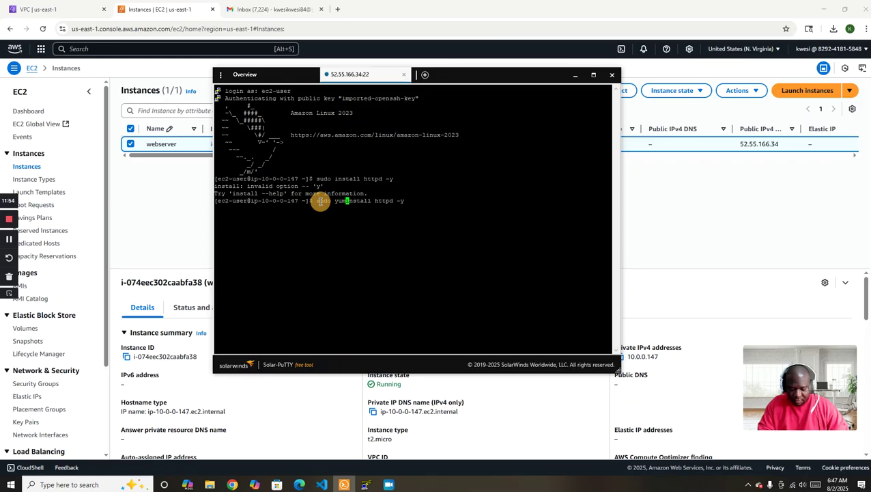
pyautogui.press('Return')
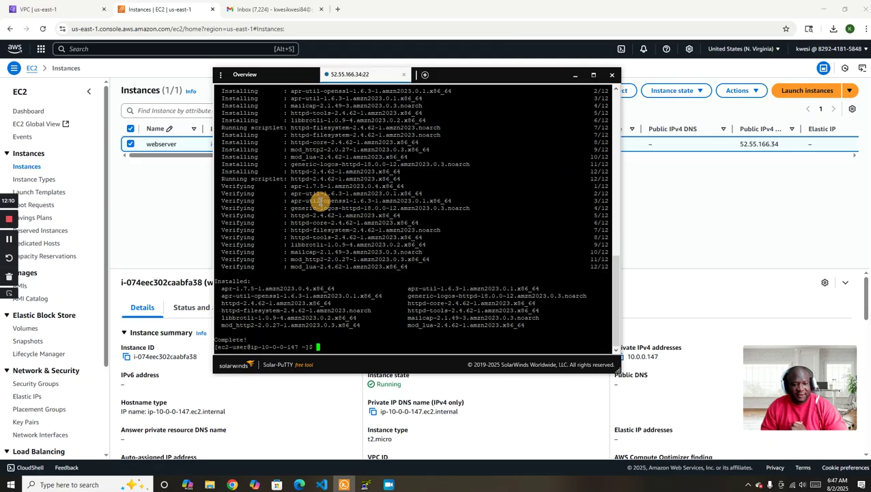
# Step: Start the Apache web server by running sudo systemctl start httpd
pyautogui.write('sudo start')
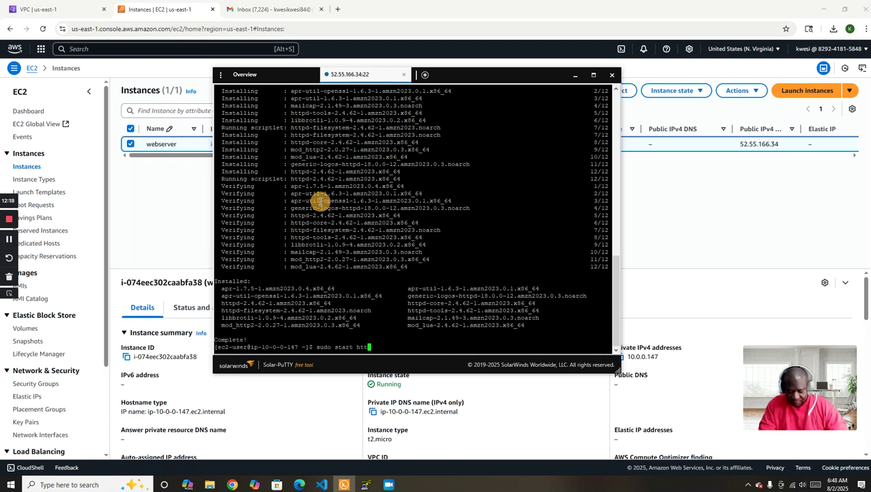
pyautogui.write('httpd')
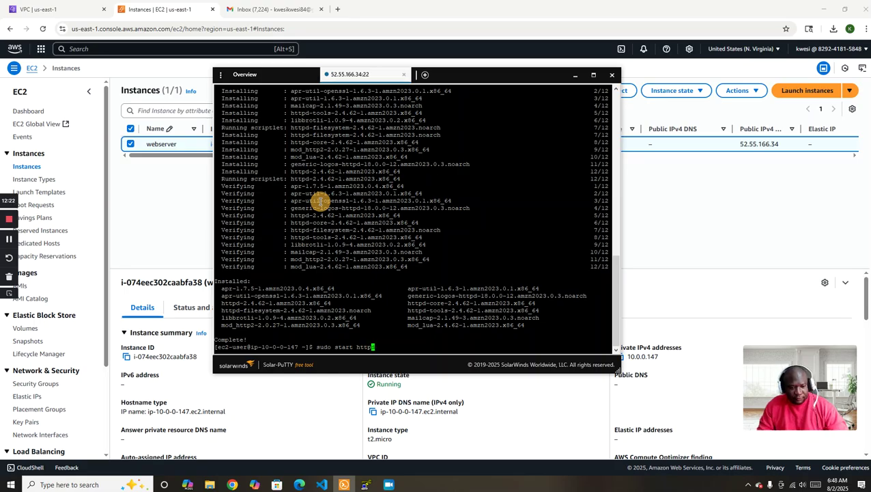
pyautogui.press('Left')
pyautogui.press('Left')
pyautogui.press('Left')
pyautogui.press('Left')
pyautogui.press('Left')
pyautogui.press('Left')
pyautogui.press('Left')
pyautogui.press('Left')
pyautogui.press('Left')
pyautogui.press('Left')
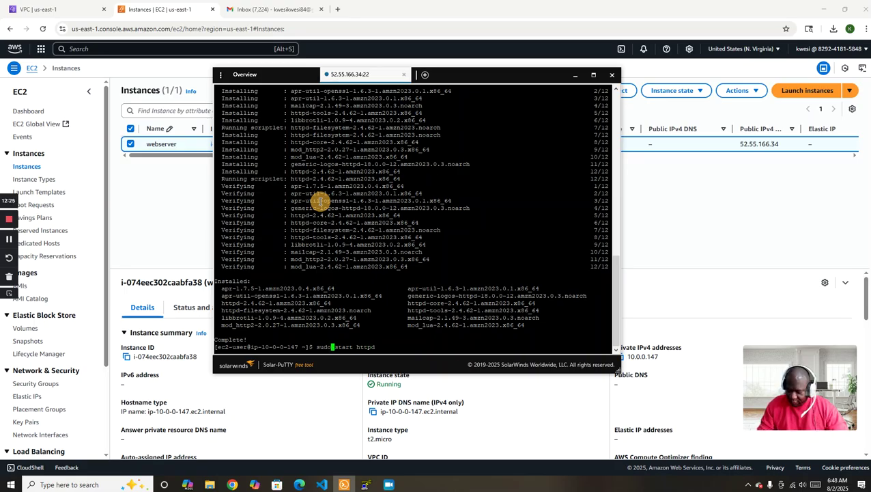
pyautogui.write('system')
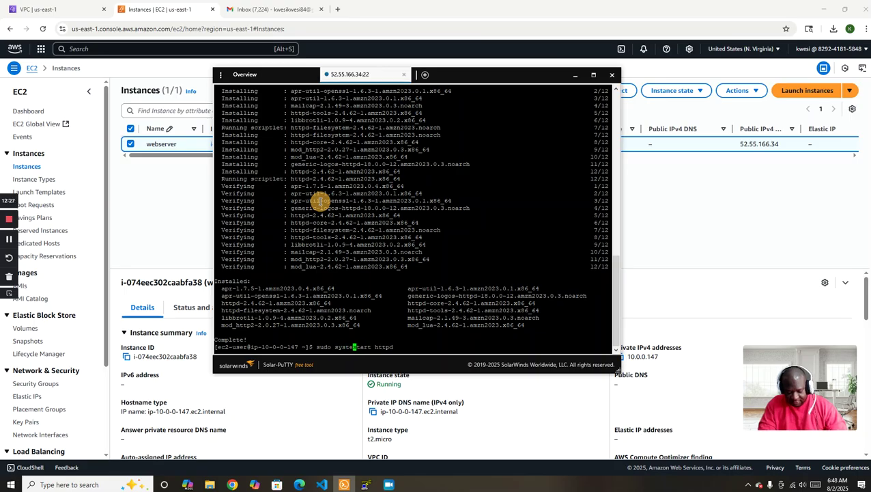
pyautogui.write('ctl')
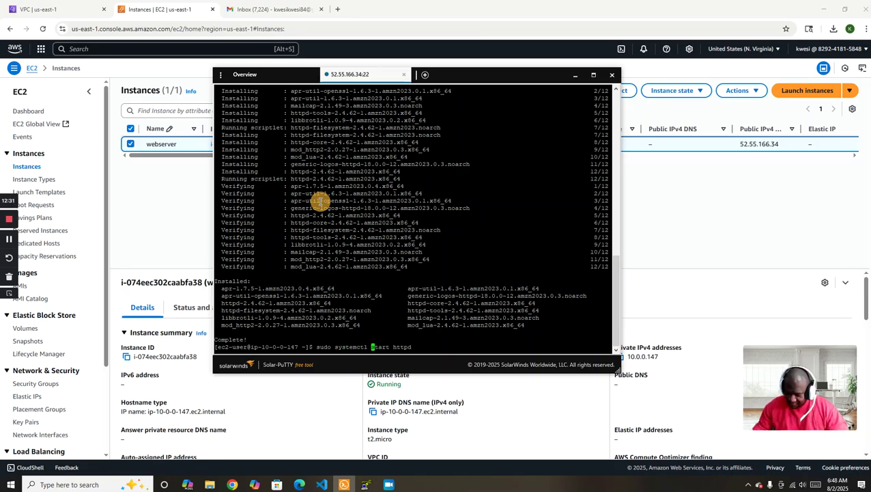
pyautogui.press('End')
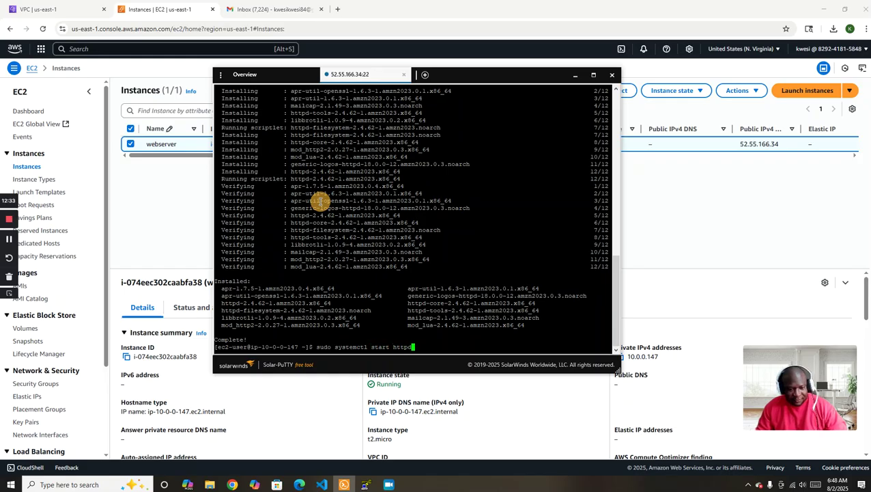
pyautogui.press('Return')
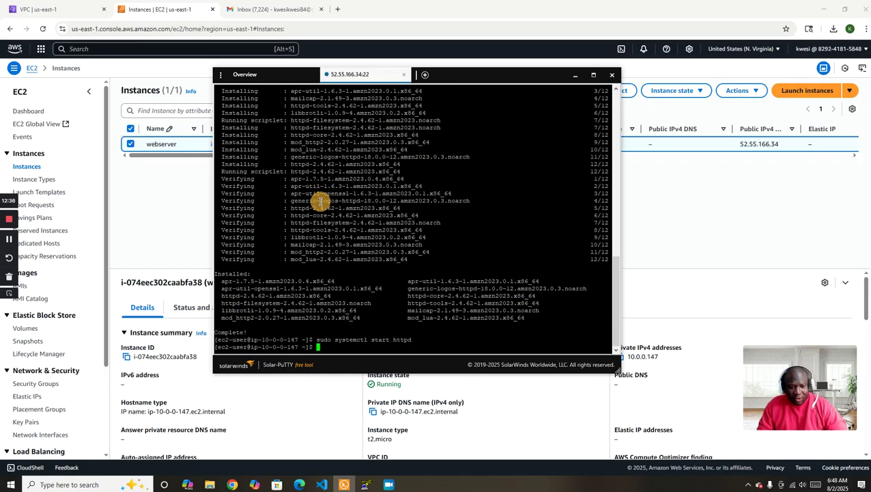
# Step: Enable Apache at boot by reworking the previous command into sudo systemctl enable httpd.service and running it
pyautogui.press('Up')
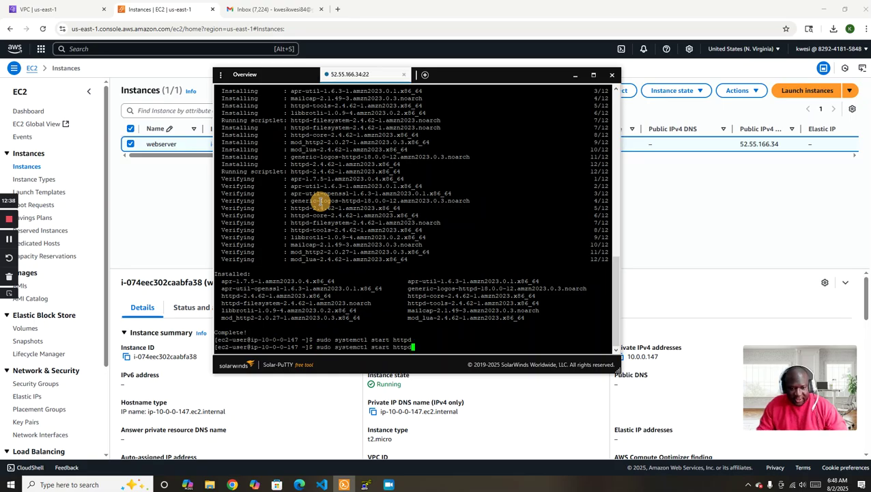
pyautogui.press('Left')
pyautogui.press('Left')
pyautogui.press('Left')
pyautogui.press('Left')
pyautogui.press('Left')
pyautogui.press('Left')
pyautogui.press('Left')
pyautogui.press('Left')
pyautogui.press('Left')
pyautogui.press('Left')
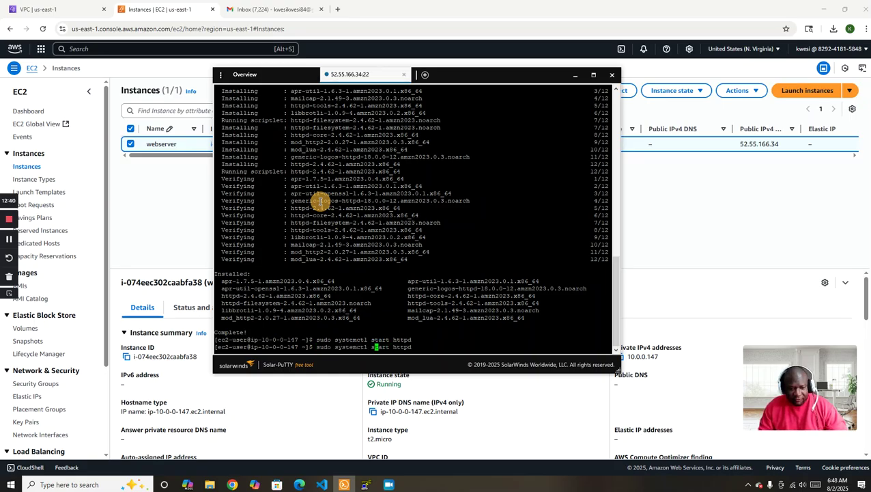
pyautogui.press('Right')
pyautogui.press('Right')
pyautogui.press('Right')
pyautogui.press('Right')
pyautogui.press('Right')
pyautogui.press('Right')
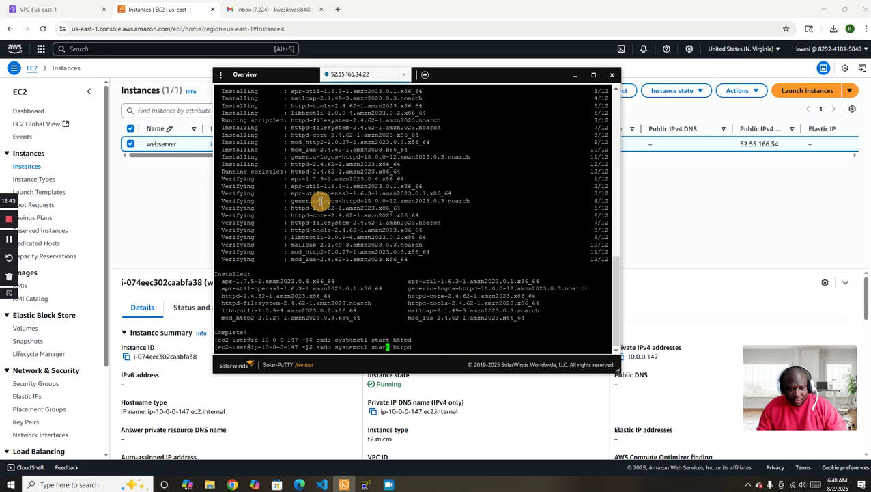
pyautogui.press('Left')
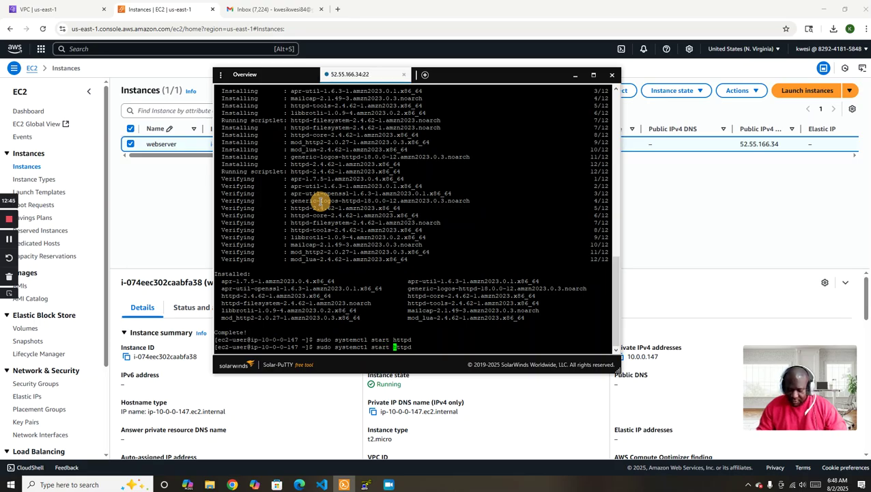
pyautogui.press('BackSpace')
pyautogui.press('BackSpace')
pyautogui.press('BackSpace')
pyautogui.press('BackSpace')
pyautogui.press('BackSpace')
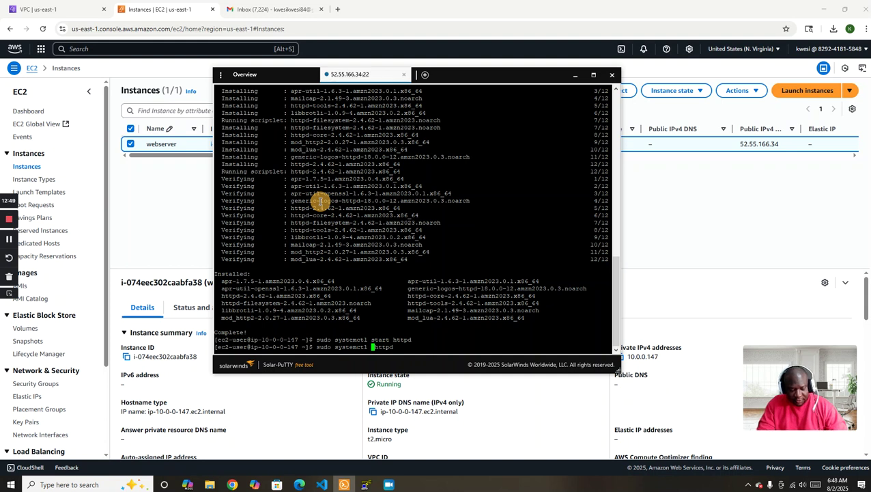
pyautogui.write('enable')
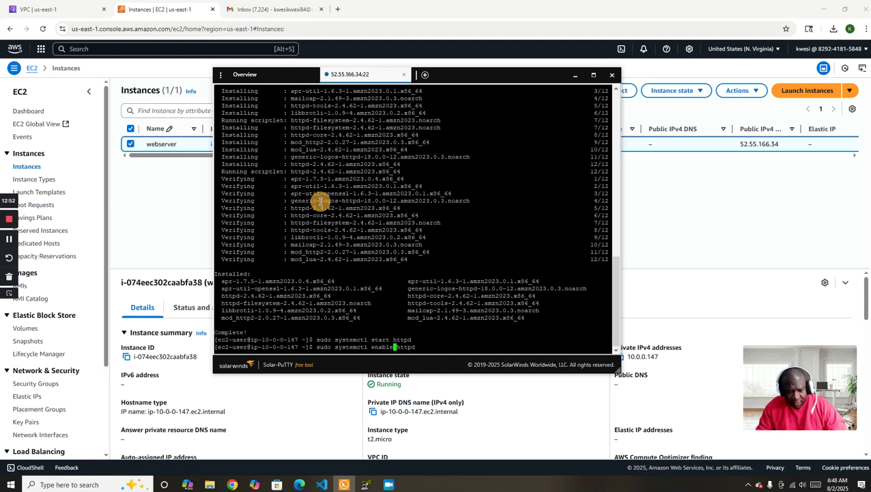
pyautogui.press('End')
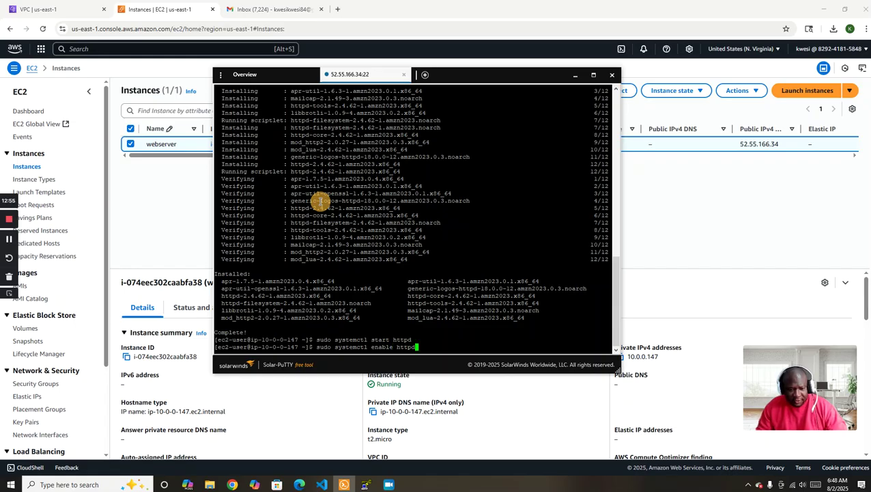
pyautogui.write('service')
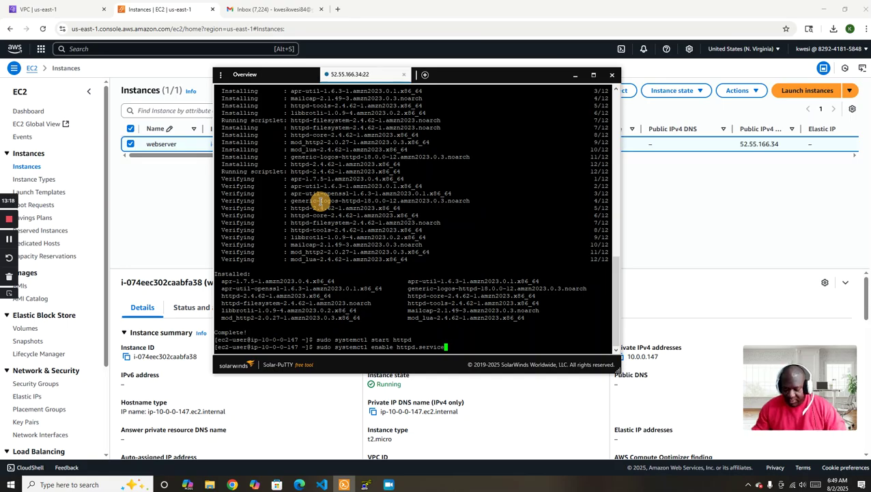
pyautogui.press('Return')
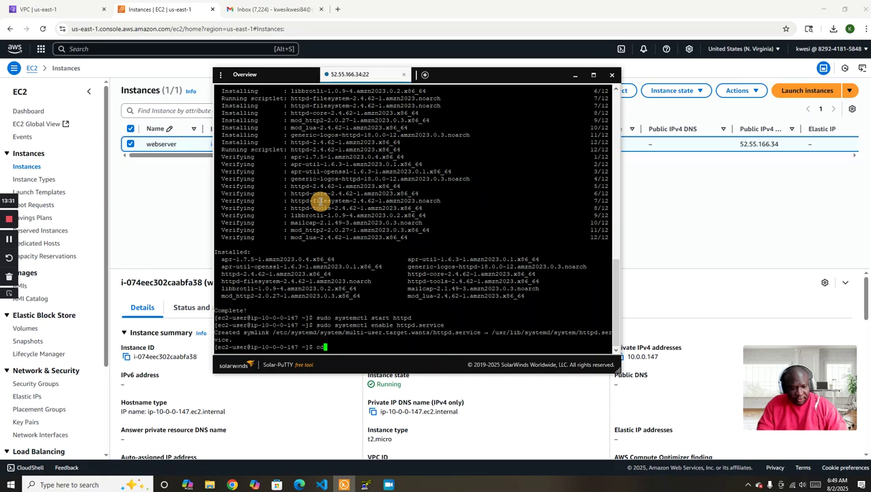
# Step: Change to the /var/www/html directory and list its contents with ls -l
pyautogui.write('/')
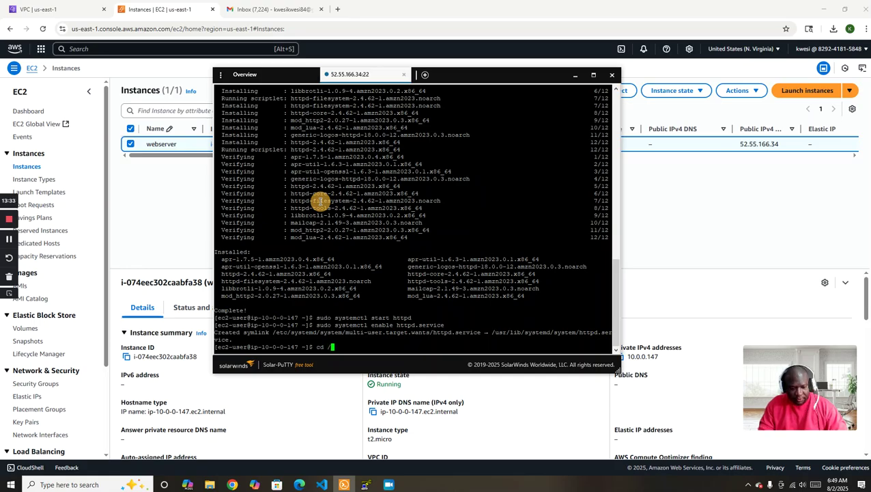
pyautogui.write('va')
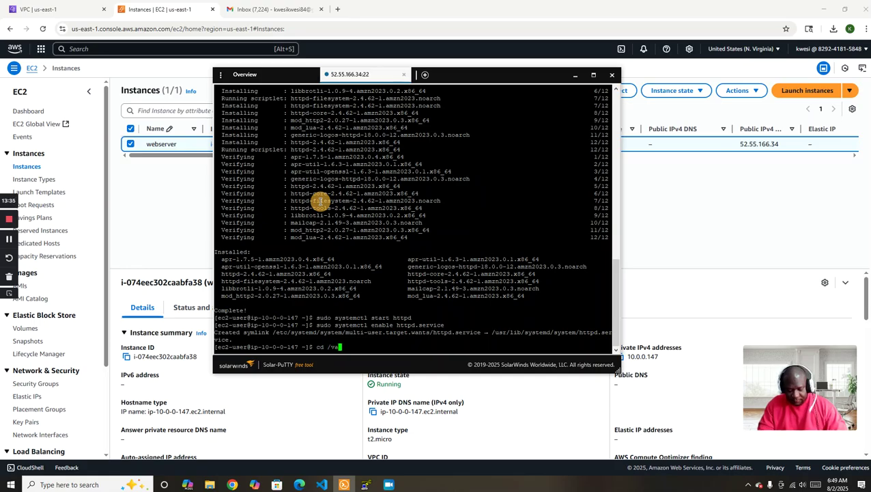
pyautogui.write('r/www')
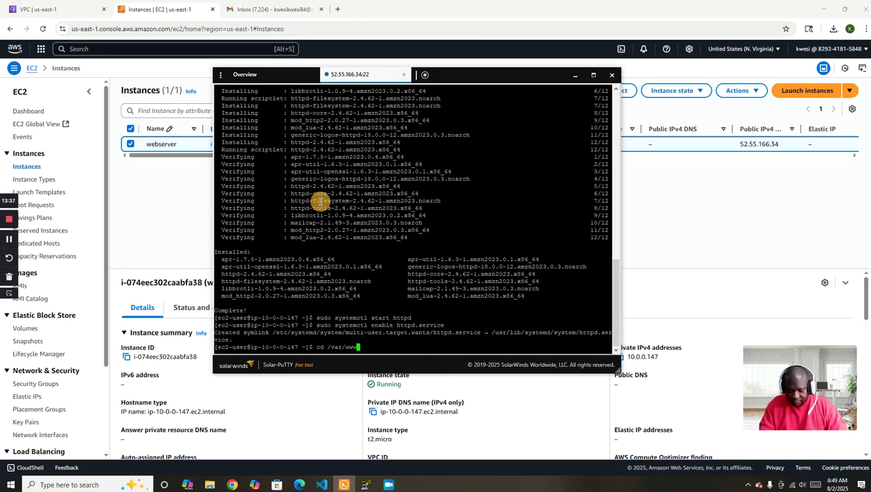
pyautogui.write('/')
pyautogui.write('html')
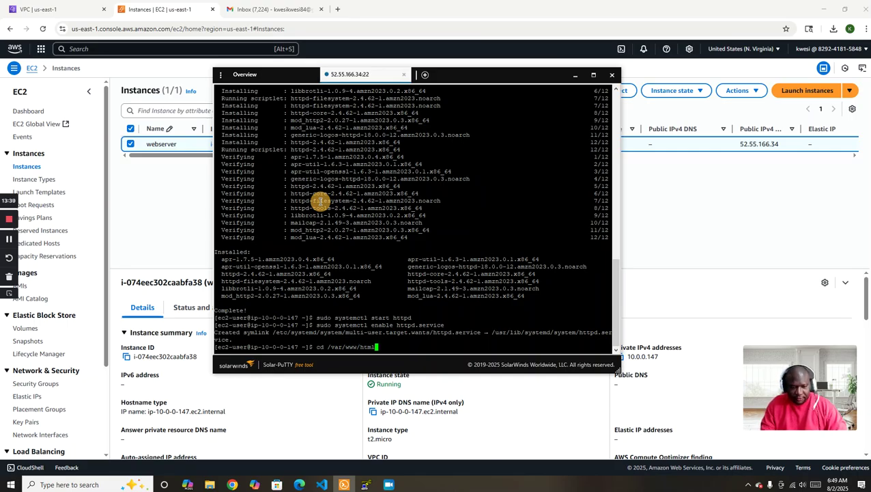
pyautogui.press('Return')
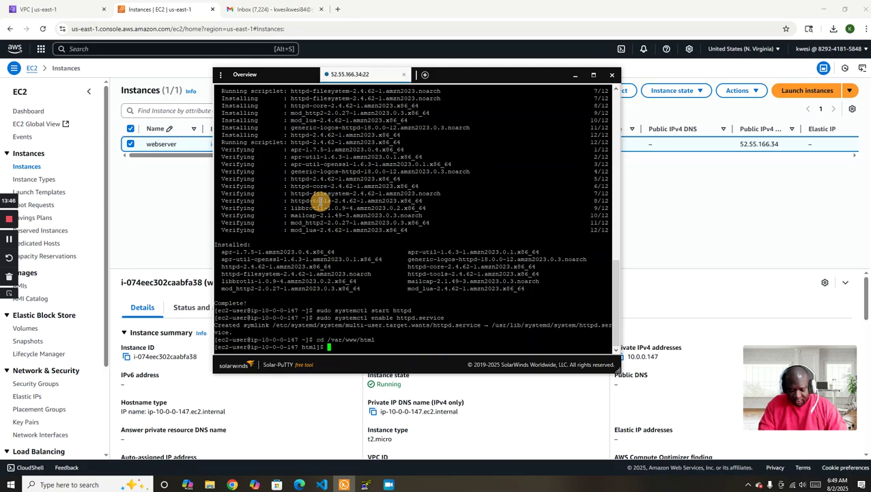
pyautogui.write('ls -l')
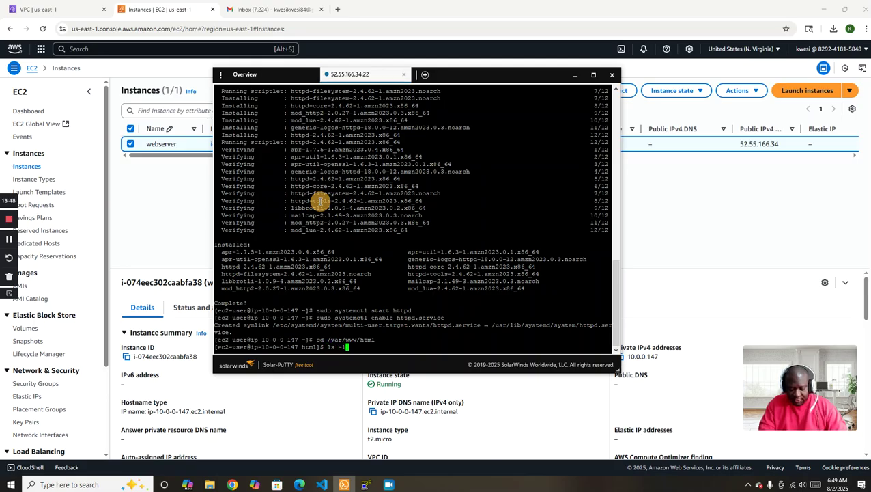
pyautogui.press('Return')
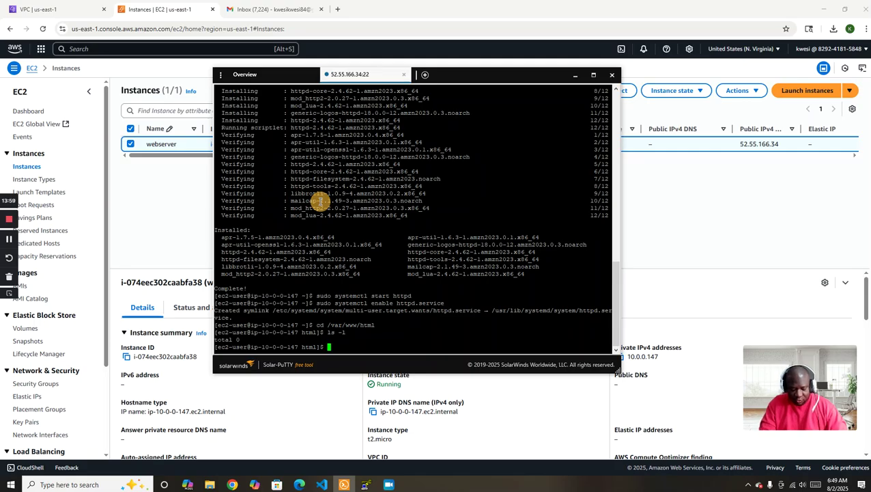
# Step: Create index.html in the web root and open it for editing with sudo vi index.html
pyautogui.write('sudo vi ')
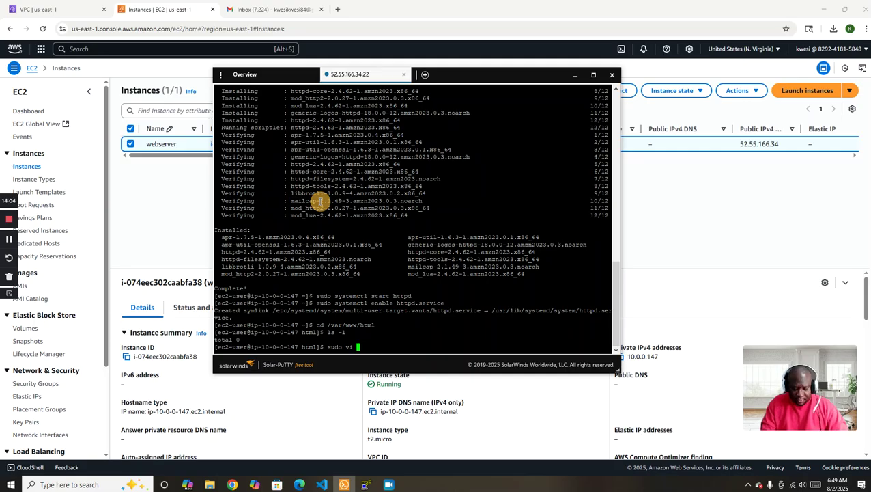
pyautogui.write('index.')
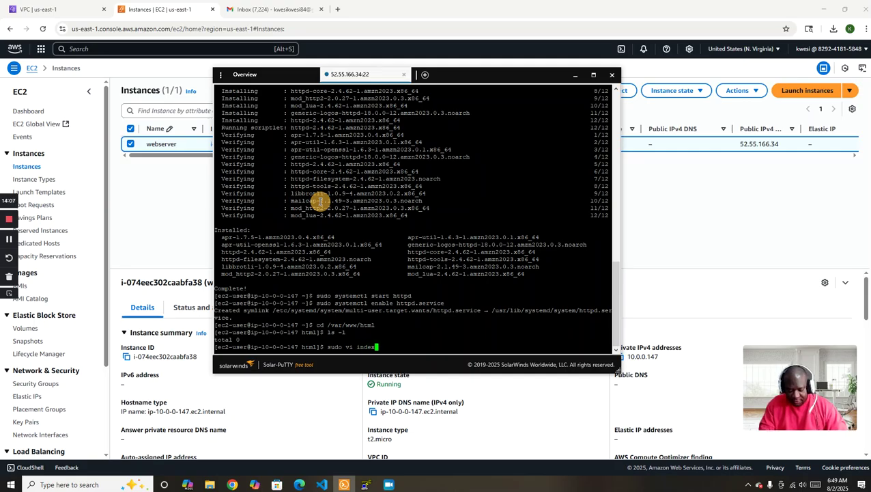
pyautogui.write('html')
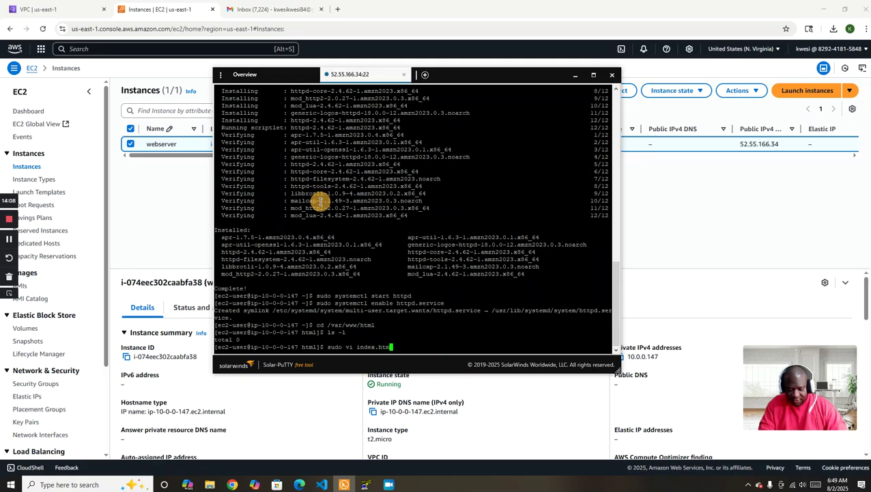
pyautogui.press('Return')
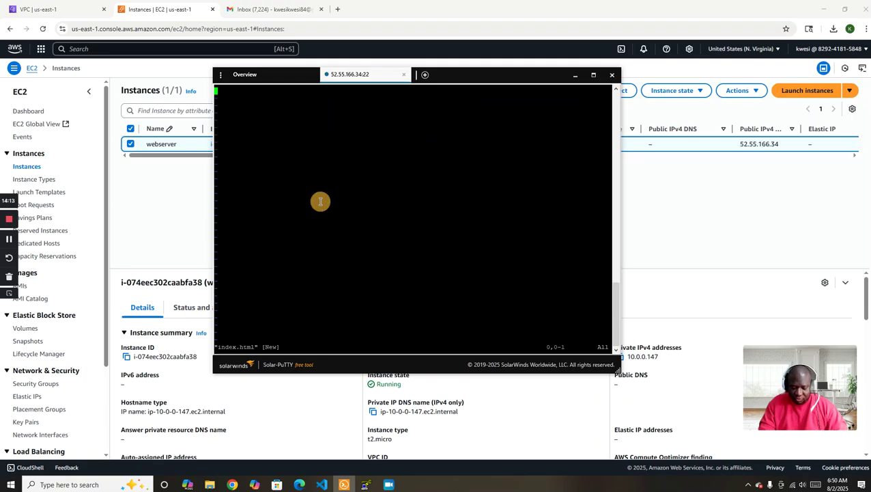
# Step: Insert the heading line <h1> This is a webserver for cloudcapecoast </h1> into index.html
pyautogui.press('i')
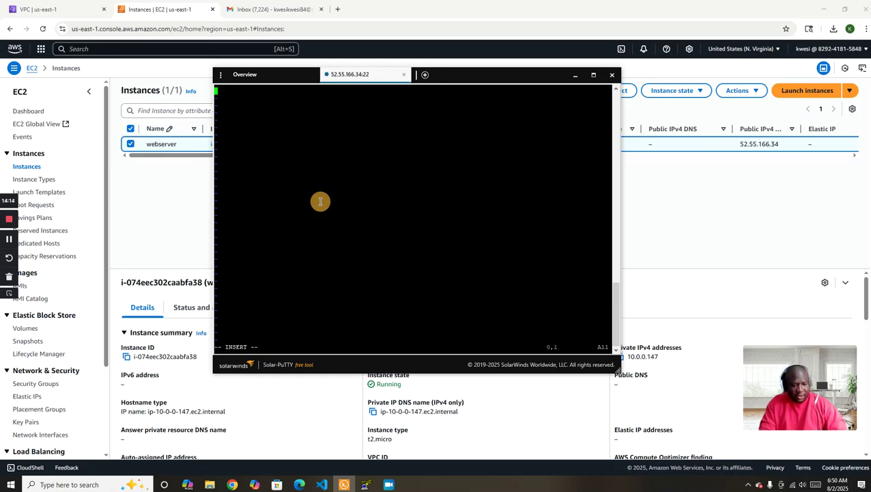
pyautogui.write('<')
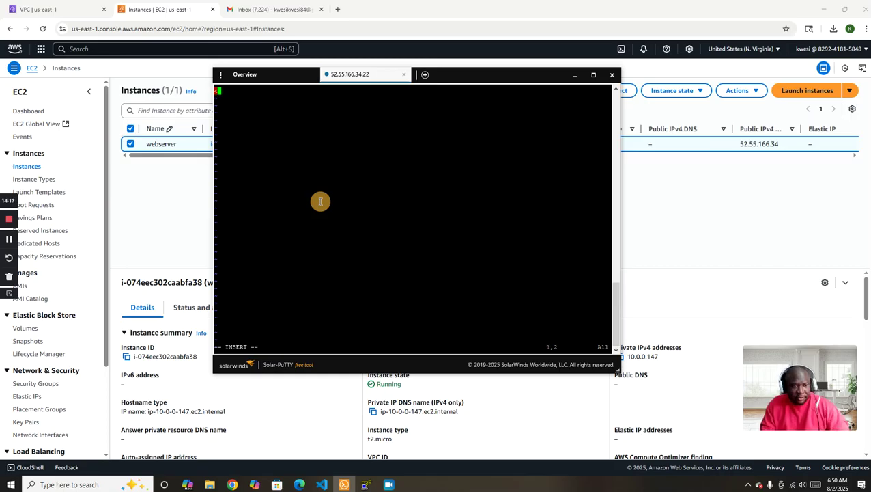
pyautogui.write('h1')
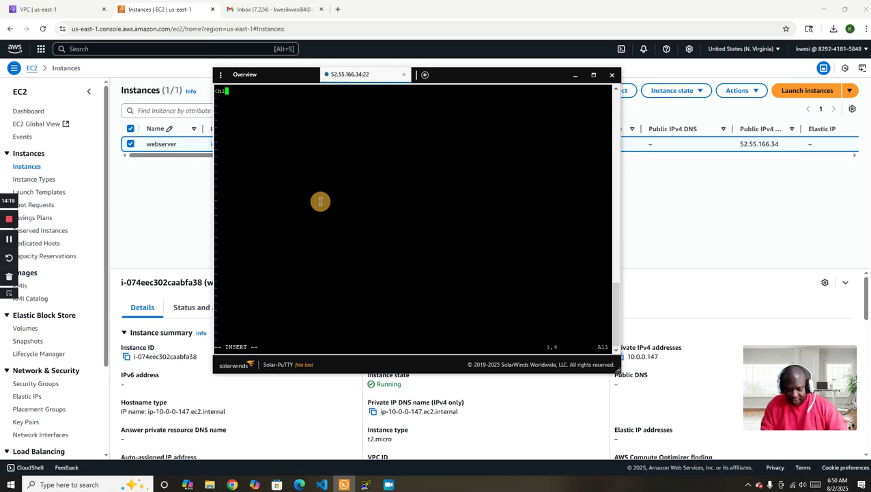
pyautogui.write('>')
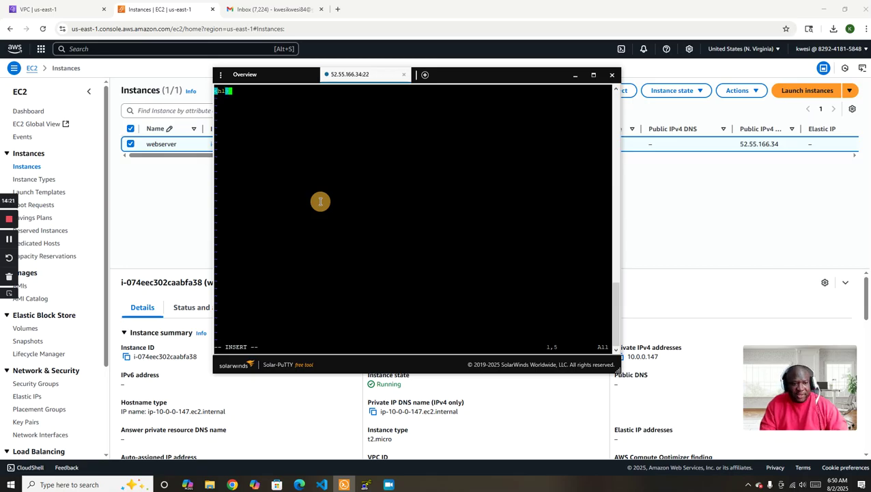
pyautogui.write(' T')
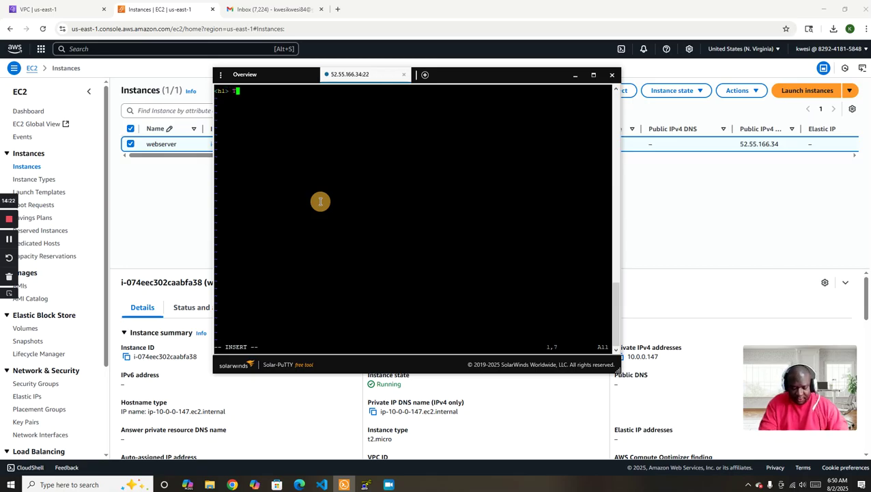
pyautogui.write('his is ')
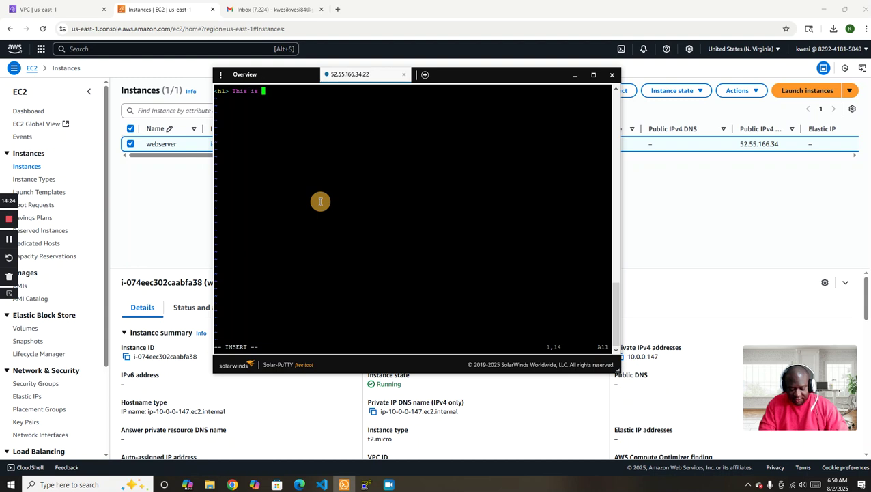
pyautogui.write('a ')
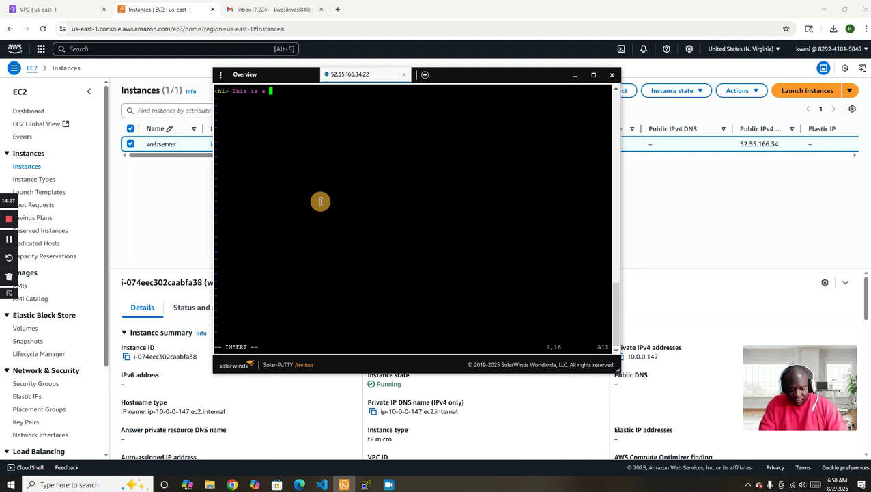
pyautogui.write('webs')
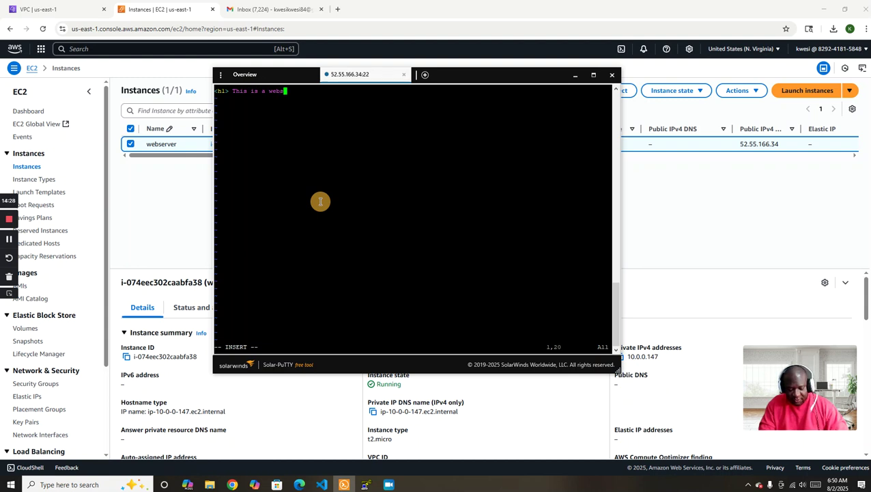
pyautogui.write('erver ')
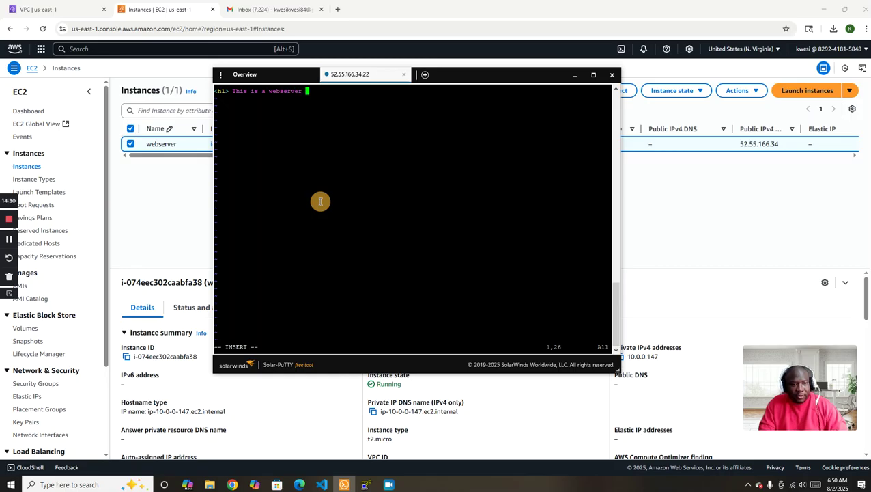
pyautogui.write('for ')
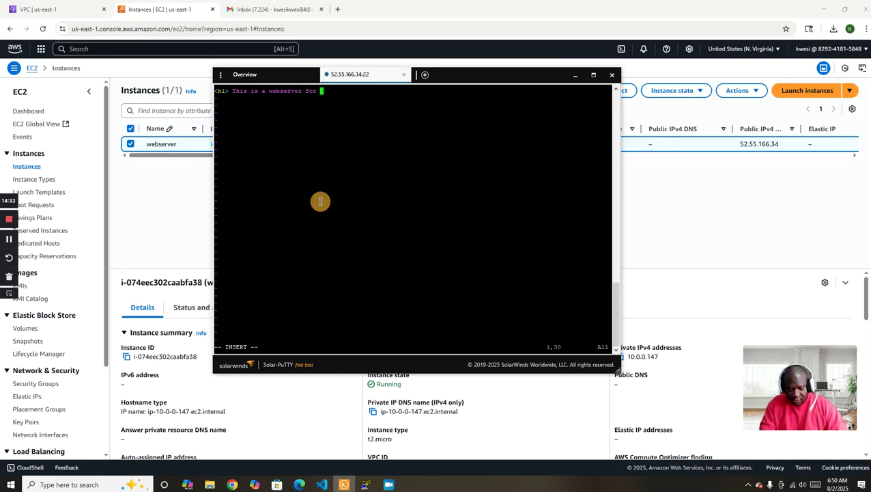
pyautogui.write('clou')
pyautogui.write('dspace')
pyautogui.write('oast')
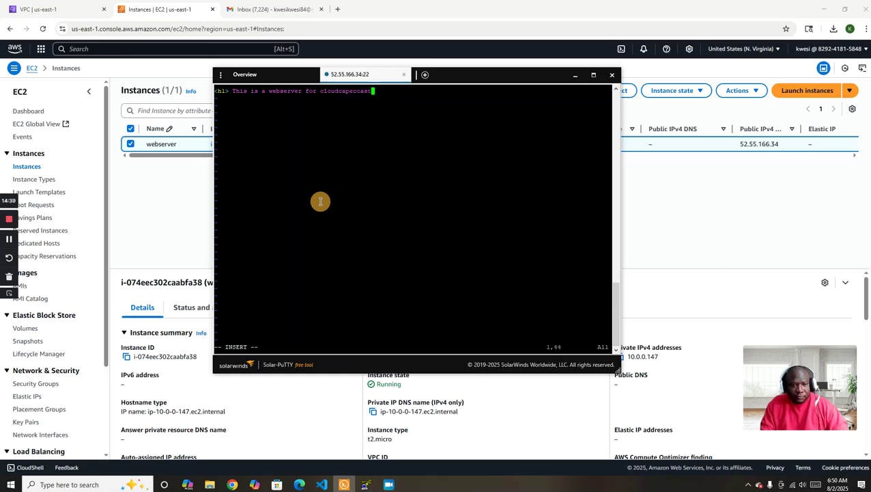
pyautogui.write(' <')
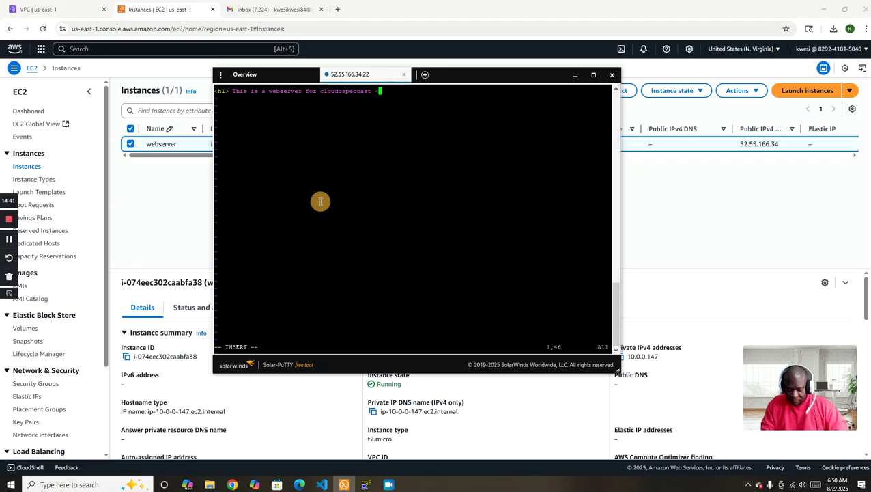
pyautogui.write('/h')
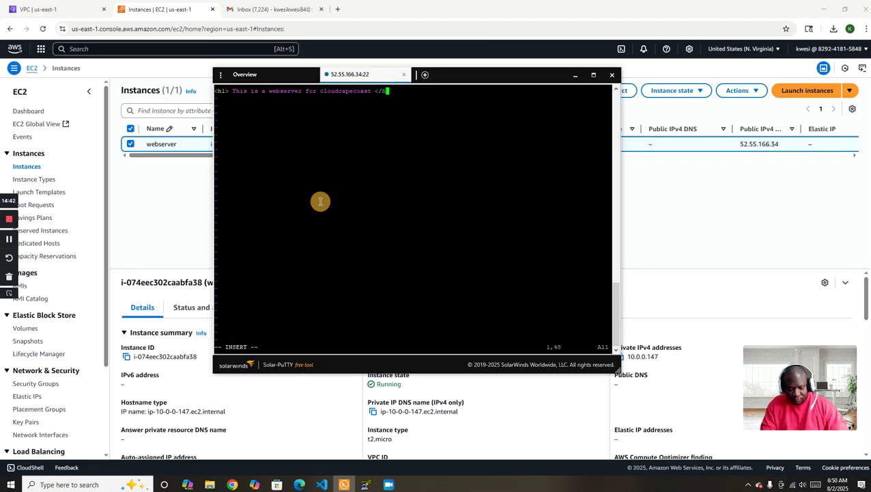
pyautogui.write('1>')
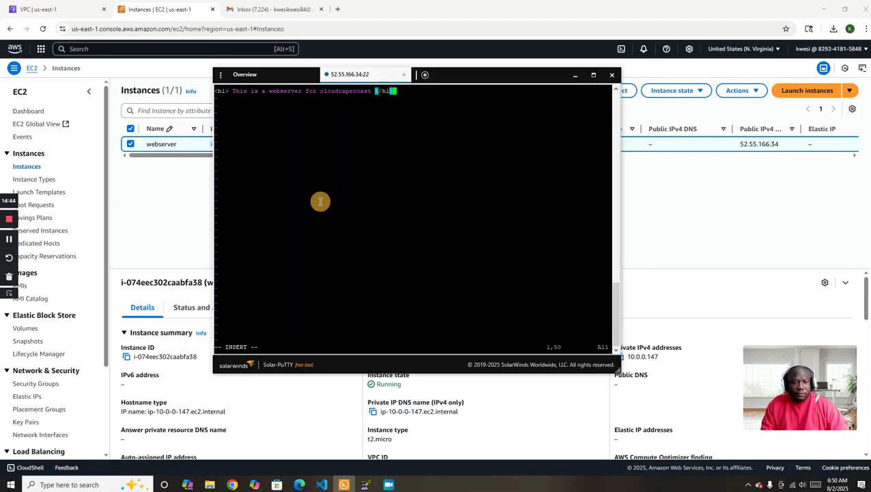
# Step: Save index.html and quit vi with :wq, and check the directory's contents with ls -l
pyautogui.press('Escape')
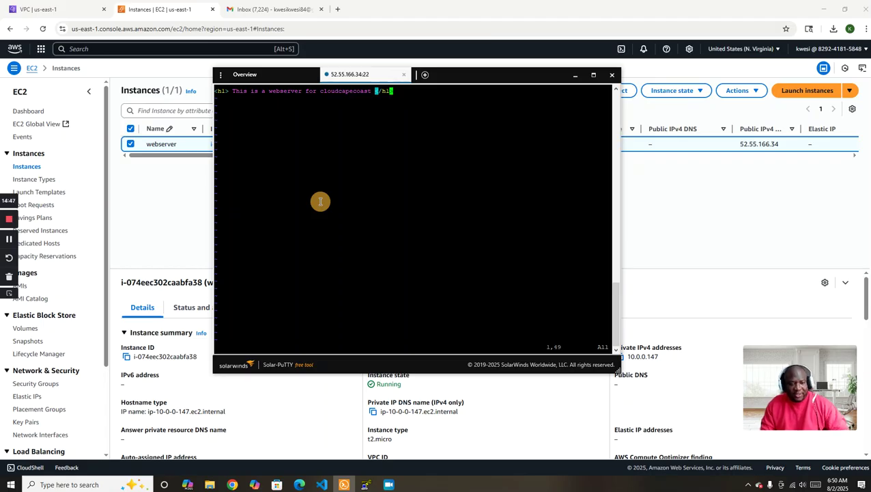
pyautogui.write(':')
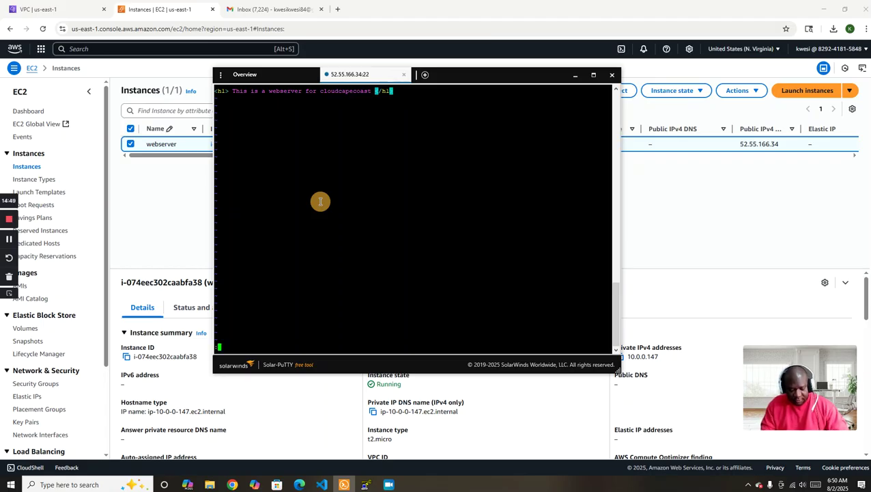
pyautogui.write('wq')
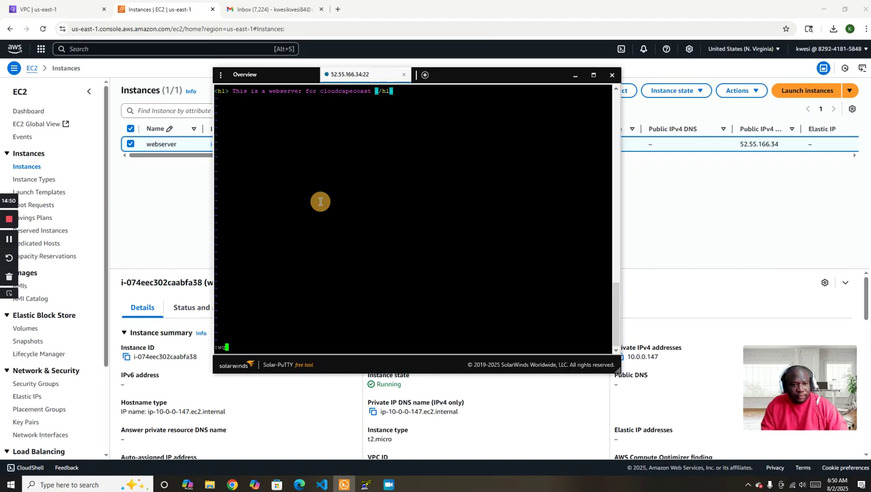
pyautogui.press('Return')
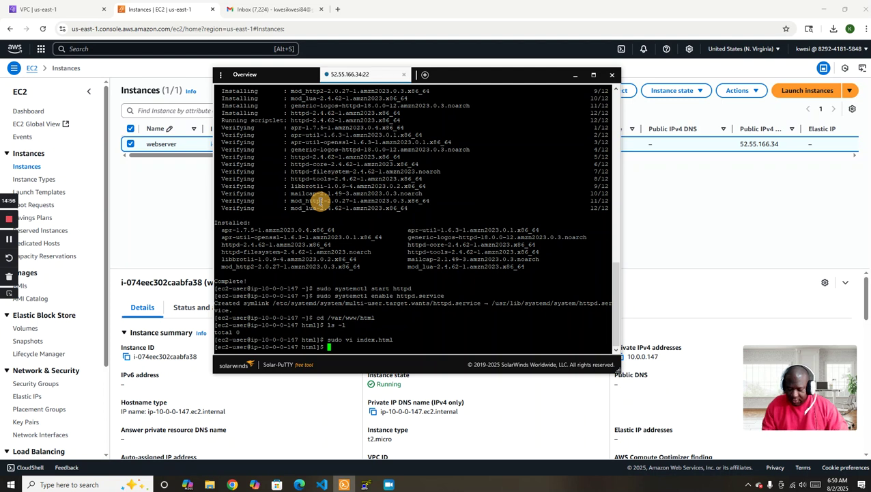
pyautogui.write('ls -l')
pyautogui.press('Return')
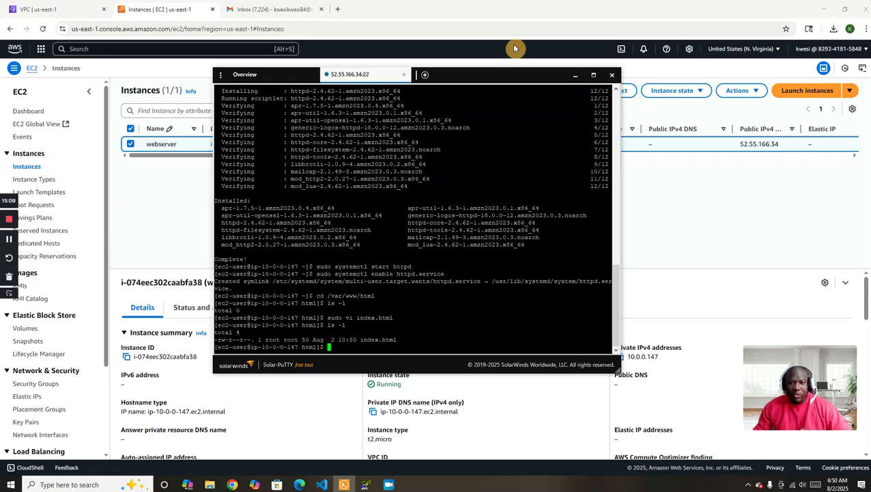
# Step: Switch to the AWS console in Chrome and allocate an Elastic IP address from Amazon's pool of IPv4 addresses in us-east-1
pyautogui.click(514, 11)
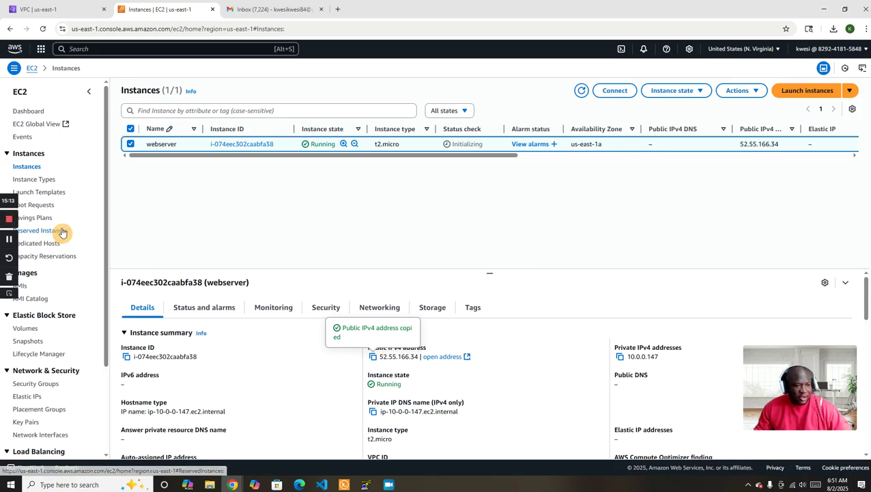
pyautogui.scroll(-1, 61, 230)
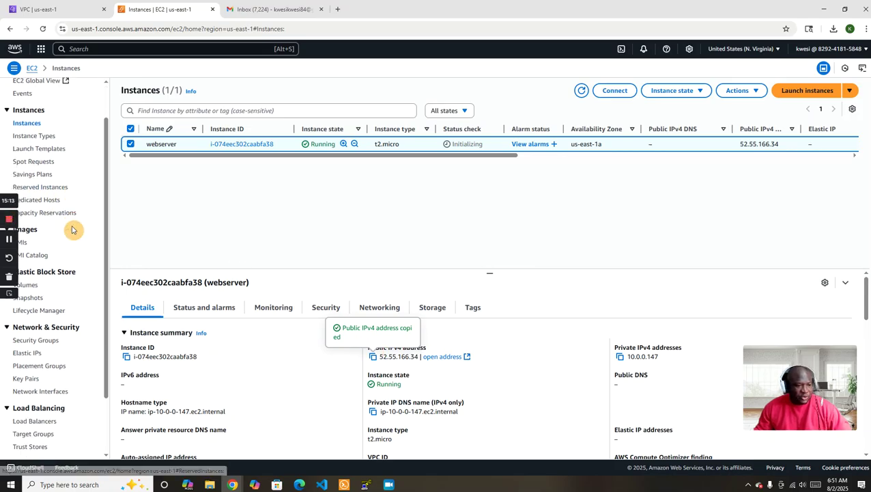
pyautogui.click(27, 351)
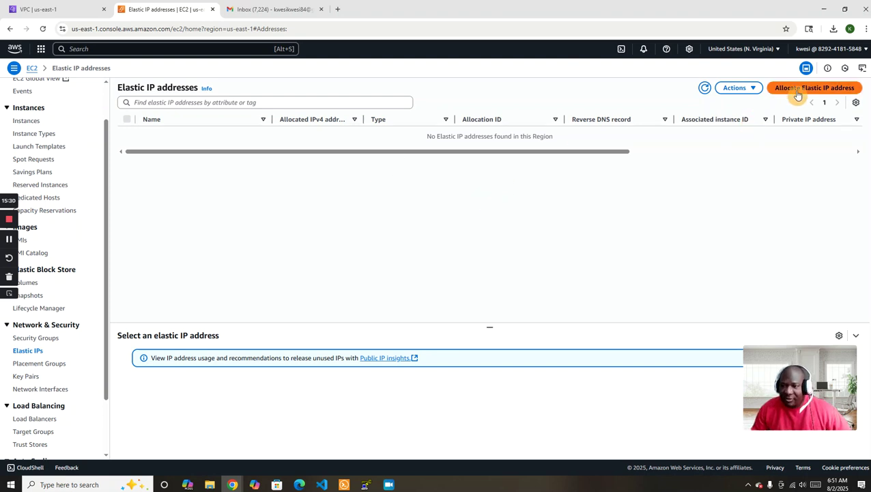
pyautogui.click(797, 89)
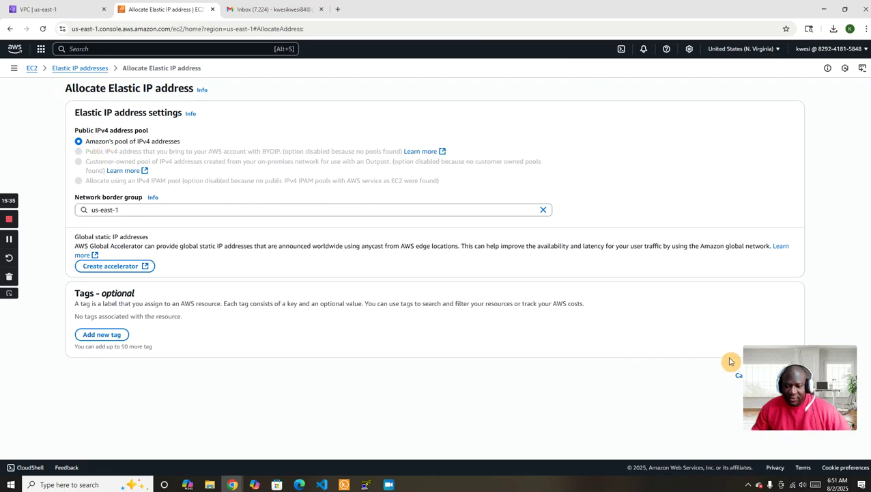
pyautogui.moveTo(743, 404); pyautogui.dragTo(624, 395)
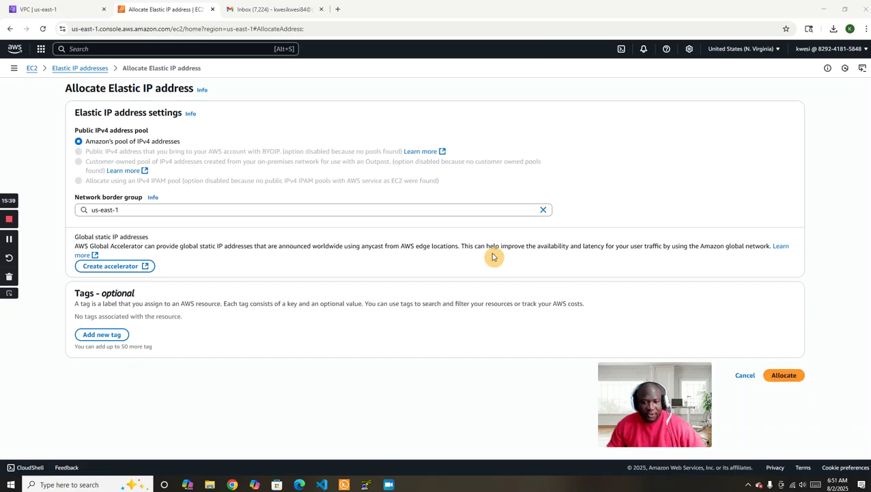
pyautogui.click(784, 377)
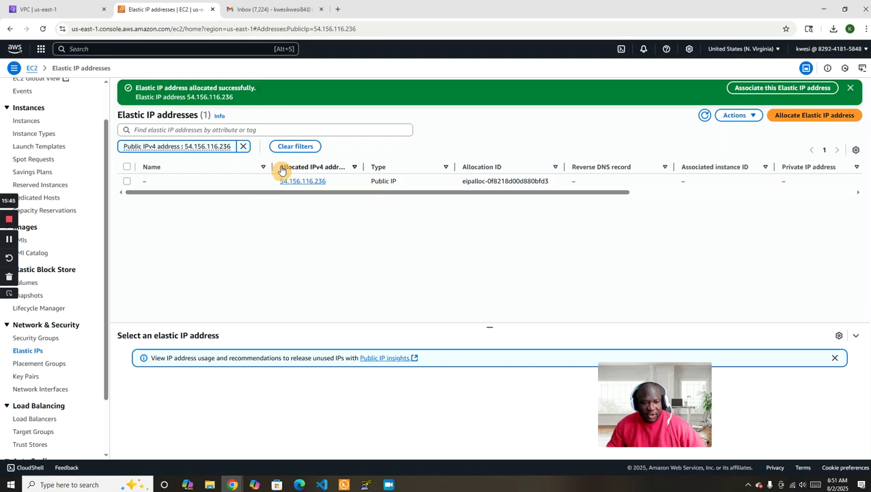
# Step: Associate the newly allocated Elastic IP address with the webserver instance
pyautogui.click(127, 181)
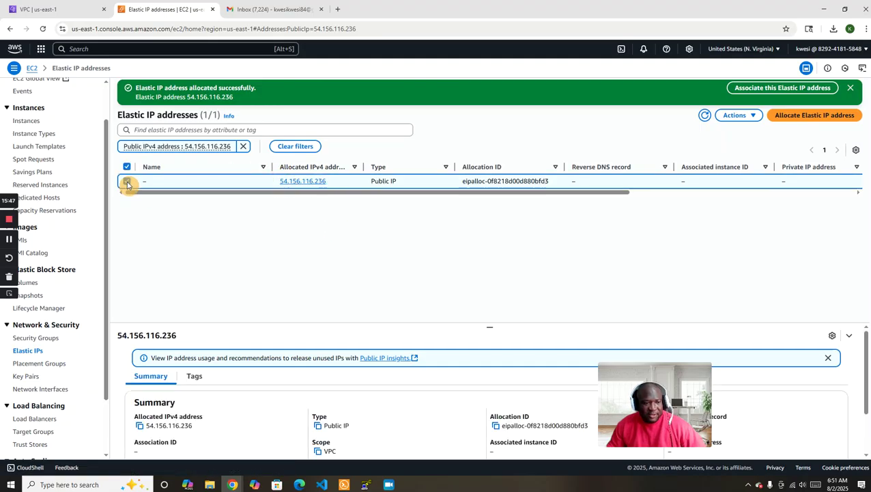
pyautogui.click(734, 114)
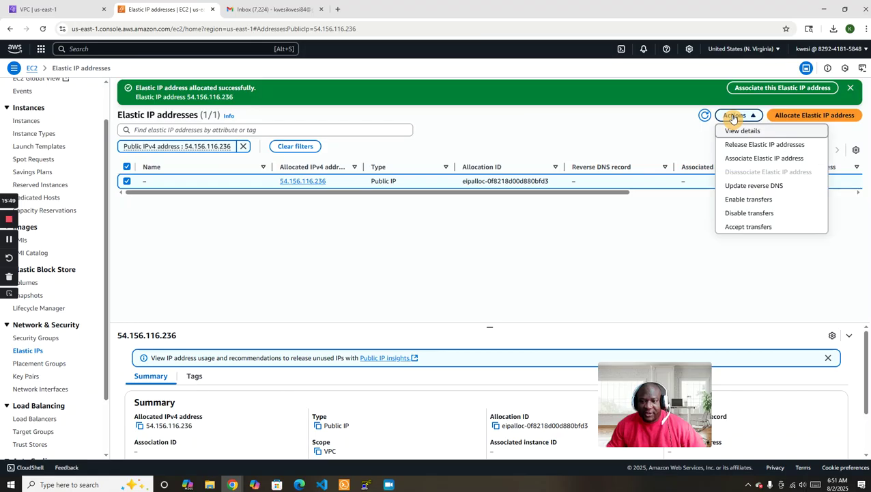
pyautogui.click(749, 158)
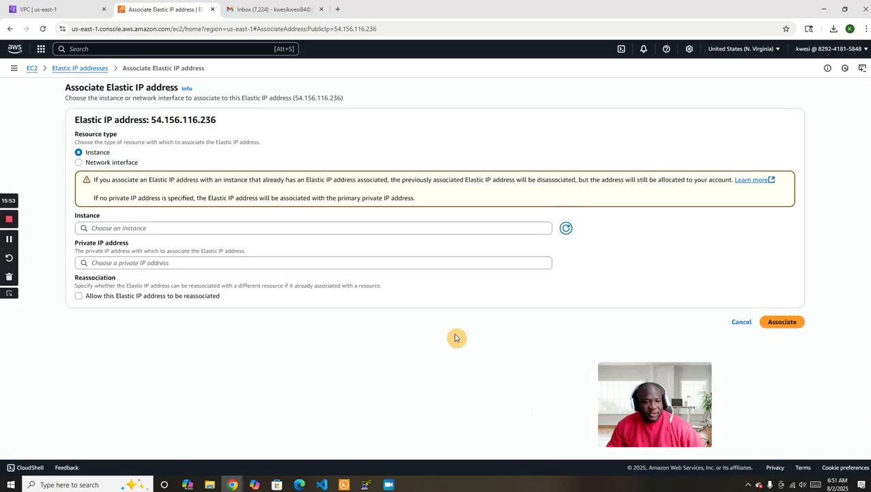
pyautogui.click(232, 229)
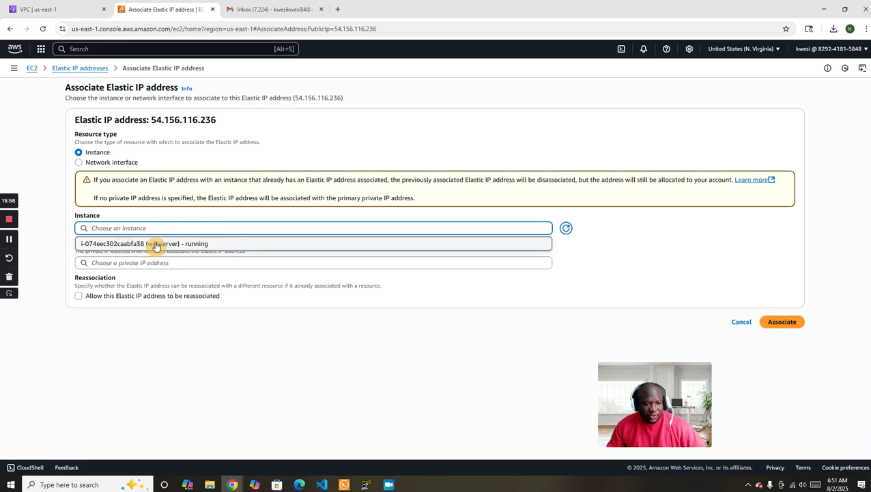
pyautogui.click(226, 245)
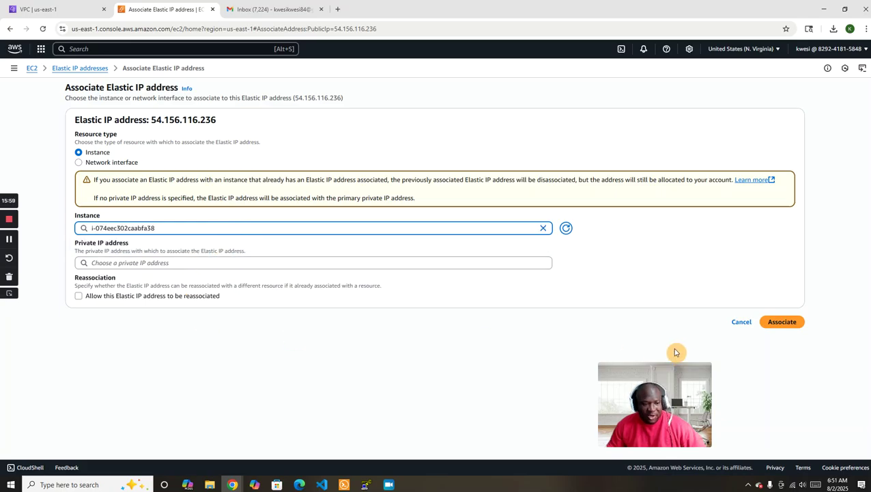
pyautogui.click(777, 322)
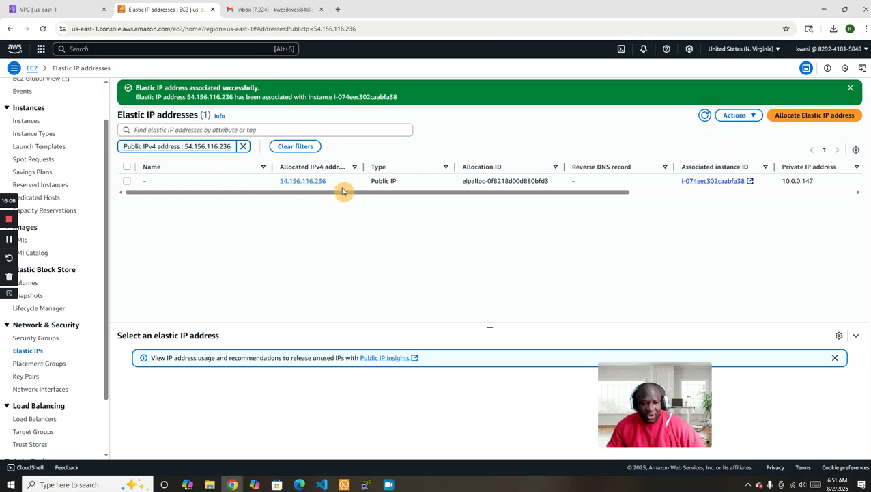
# Step: Refresh the EC2 Instances list and copy the public IPv4 address of the webserver instance
pyautogui.click(30, 122)
pyautogui.click(373, 357)
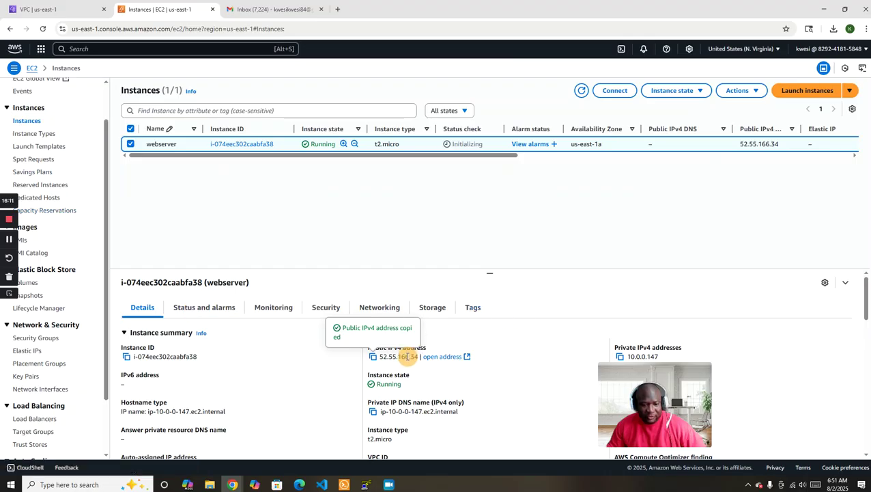
pyautogui.click(582, 92)
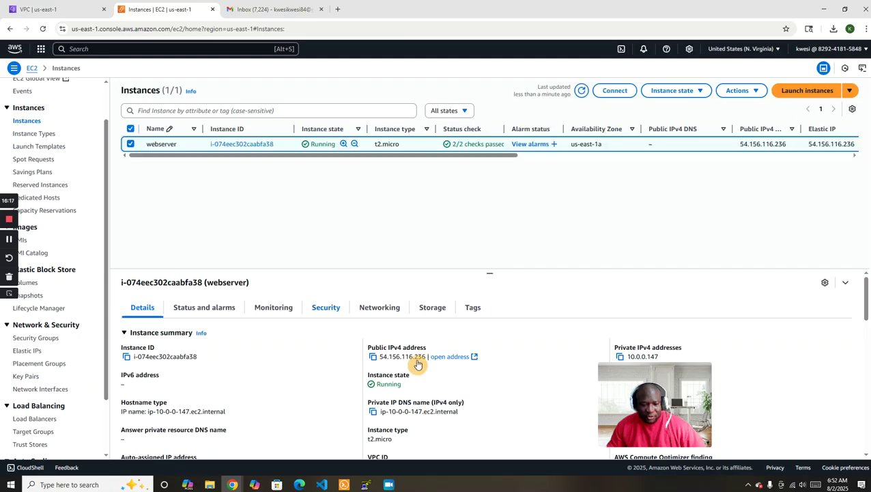
pyautogui.click(374, 357)
# Step: Load the webserver's address 54.156.116.236 in a new browser tab
pyautogui.click(337, 10)
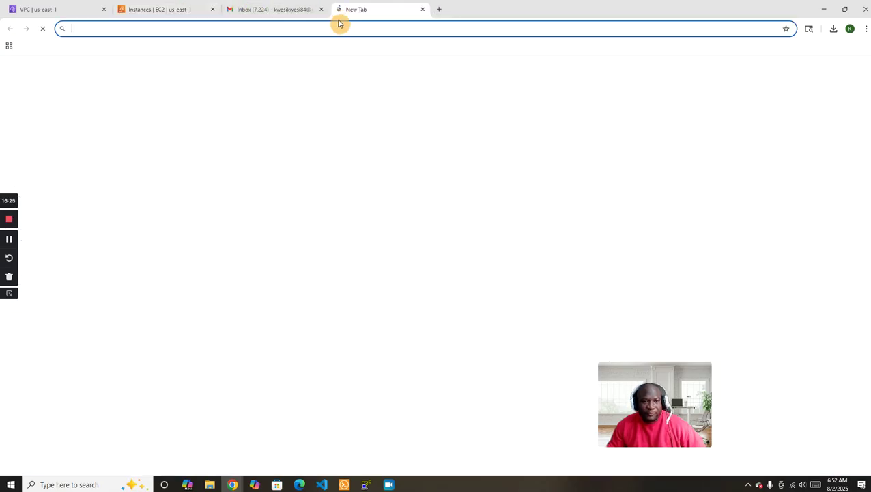
pyautogui.click(335, 28)
pyautogui.hotkey('ctrl', 'v')
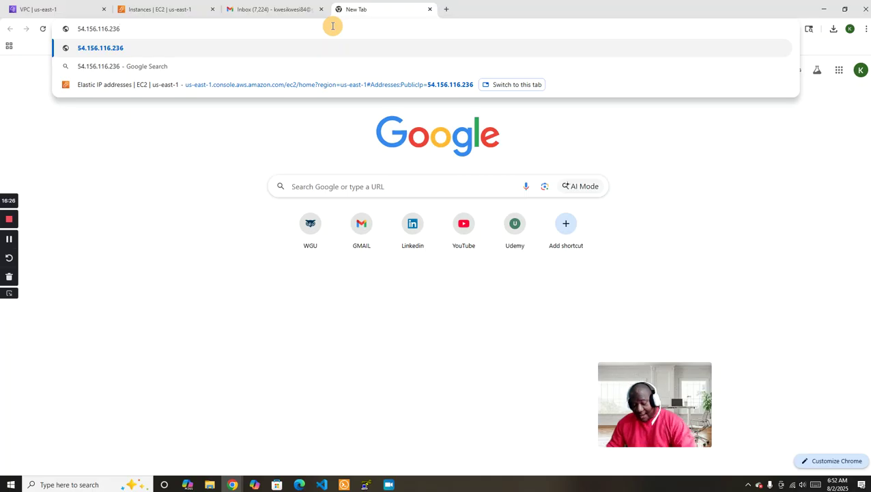
pyautogui.press('Return')
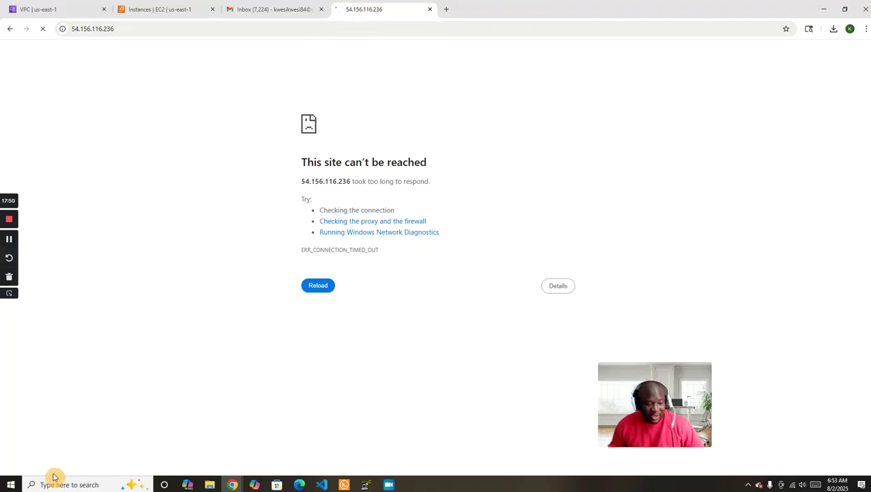
# Step: Open Windows Internet Options and check the LAN connection's automatic configuration and proxy server settings
pyautogui.click(28, 485)
pyautogui.write('in')
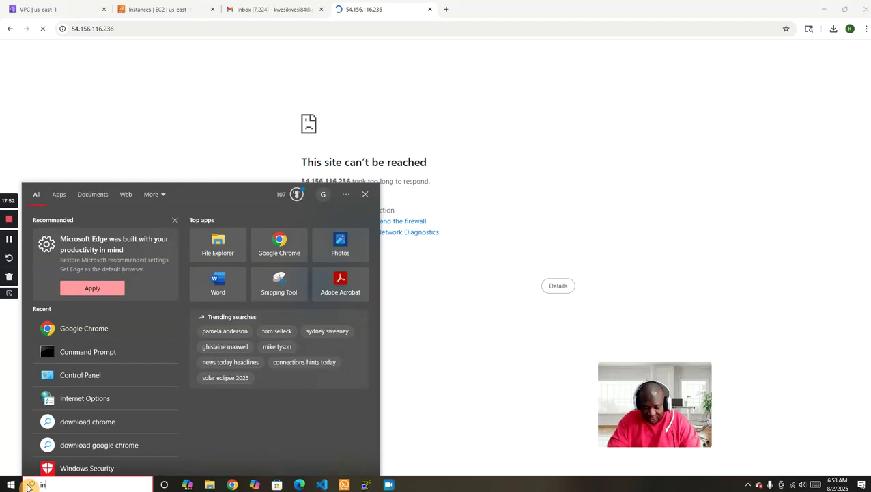
pyautogui.write('ternet')
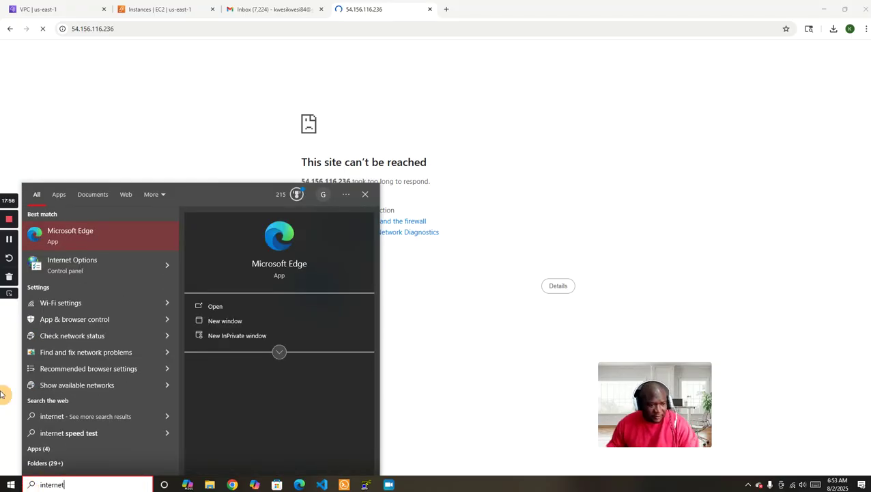
pyautogui.click(107, 272)
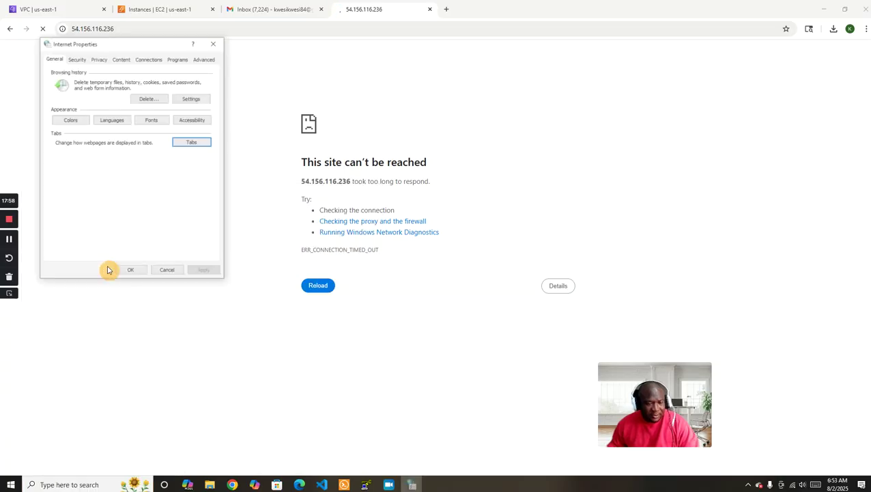
pyautogui.click(146, 60)
pyautogui.moveTo(145, 44); pyautogui.dragTo(287, 88)
pyautogui.click(321, 264)
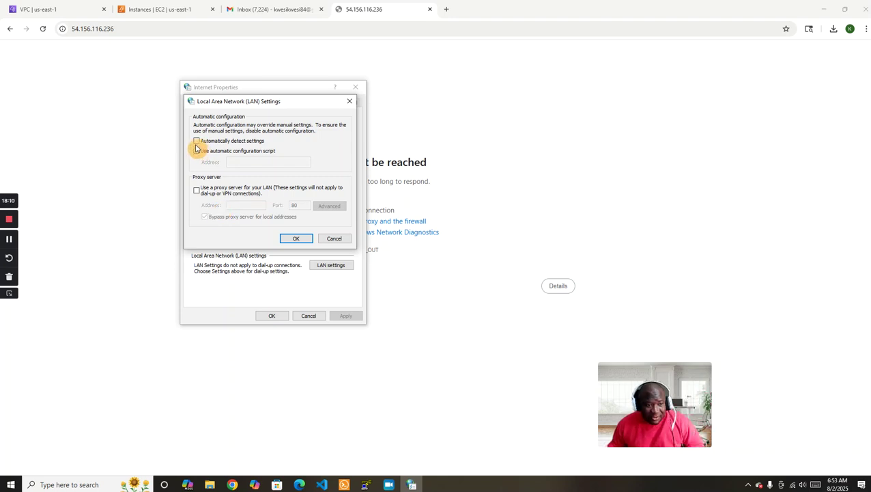
pyautogui.click(290, 240)
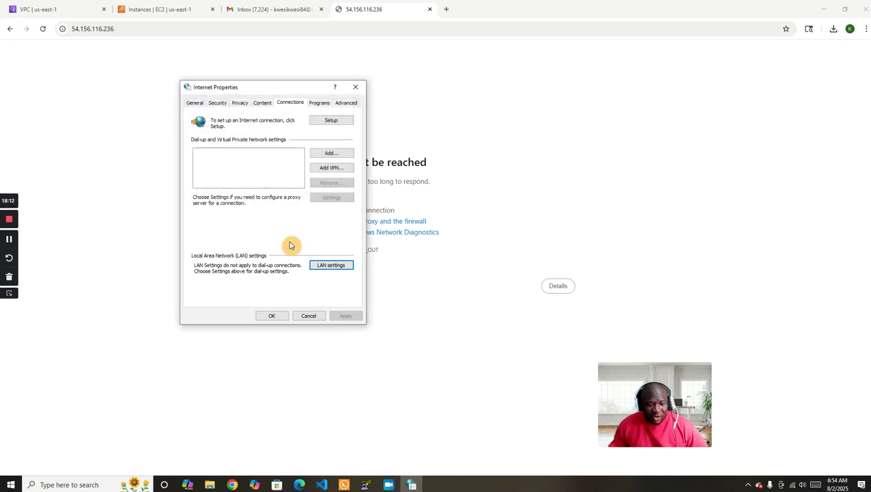
pyautogui.click(274, 317)
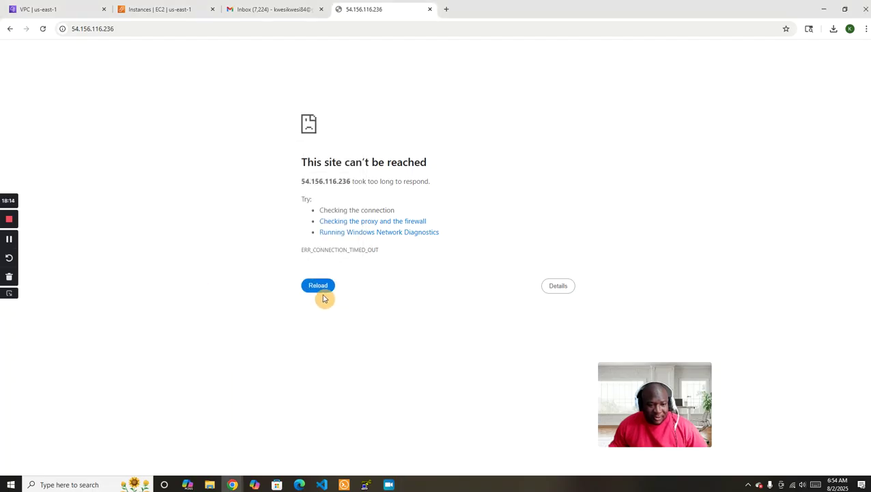
# Step: Retry 54.156.116.236 by reloading it and loading it again in a fresh tab, closing the mail inbox and test tabs
pyautogui.click(41, 30)
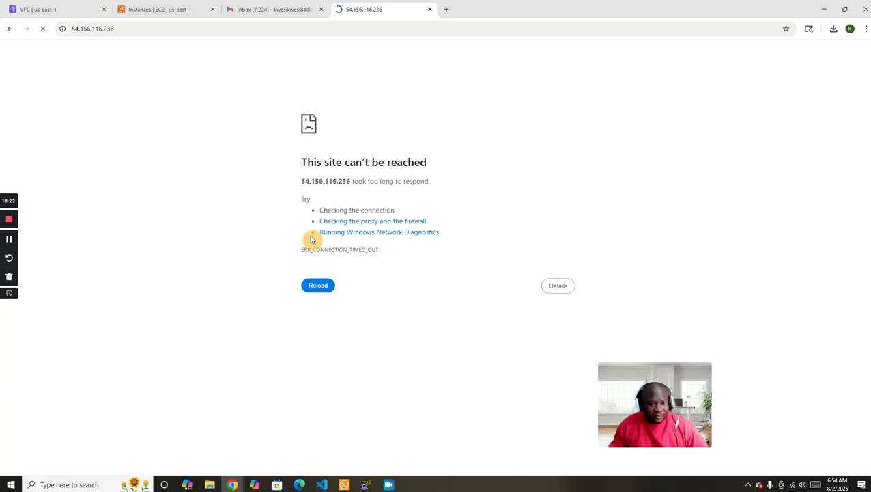
pyautogui.click(322, 11)
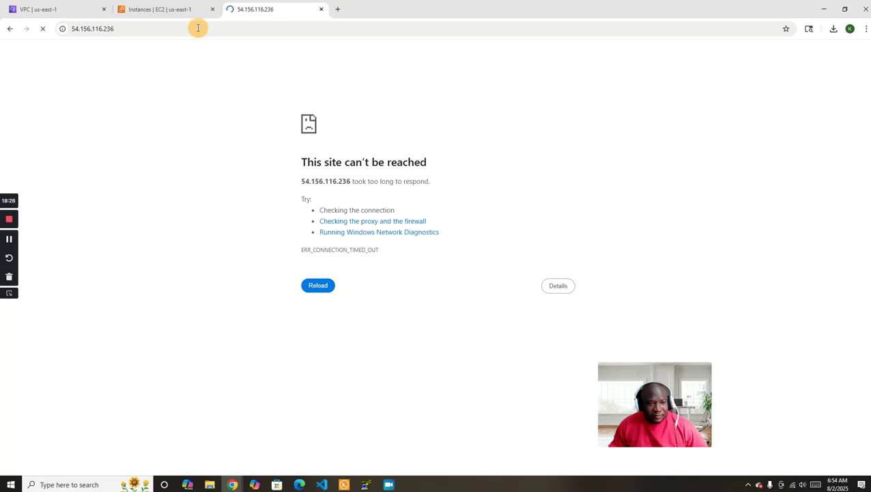
pyautogui.click(321, 9)
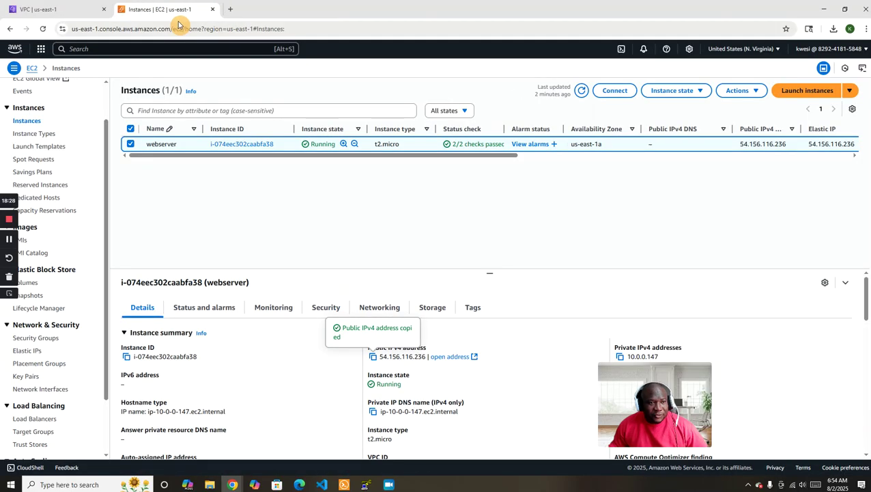
pyautogui.click(231, 13)
pyautogui.hotkey('ctrl', 'v')
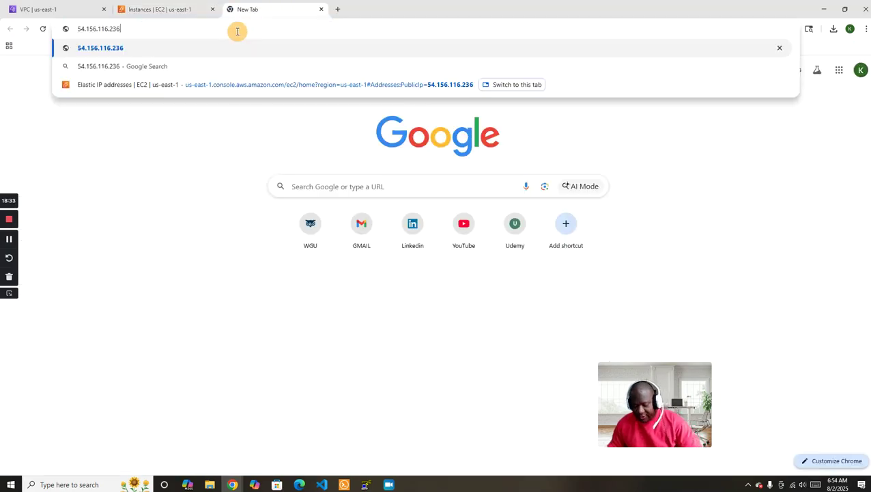
pyautogui.press('Return')
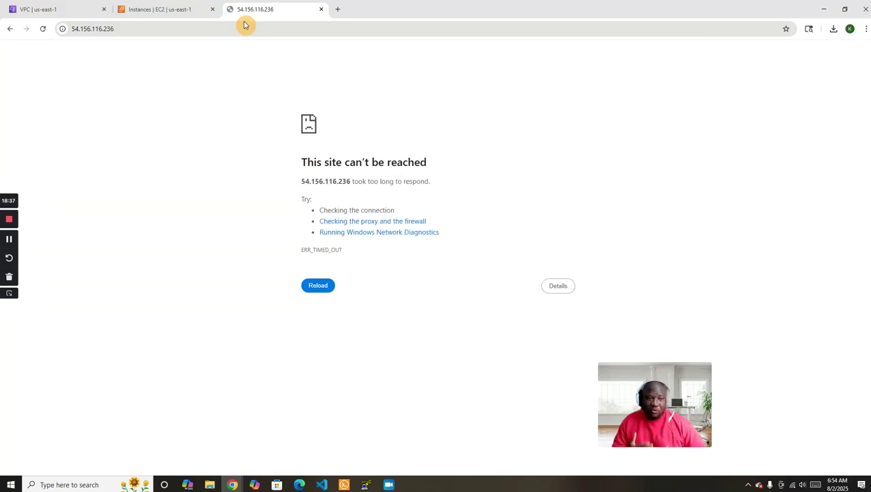
pyautogui.click(323, 10)
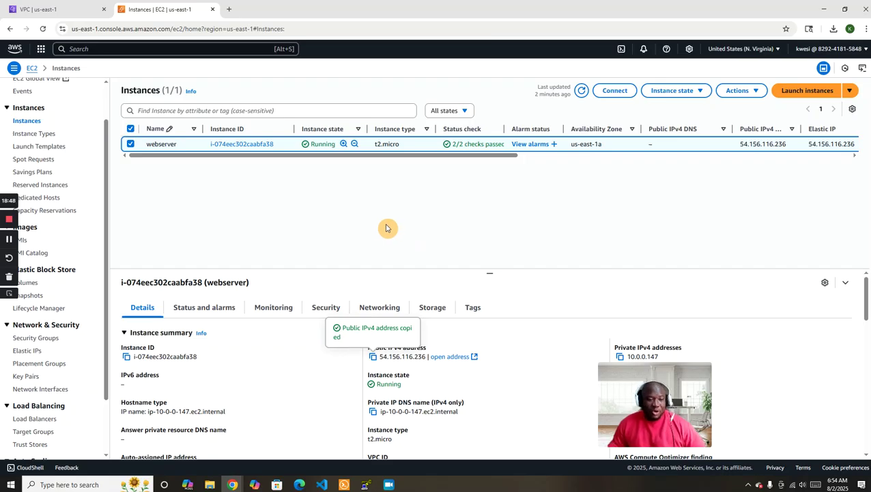
# Step: Open the AWS Console Home in a new tab and go to the Route 53 service
pyautogui.click(67, 10)
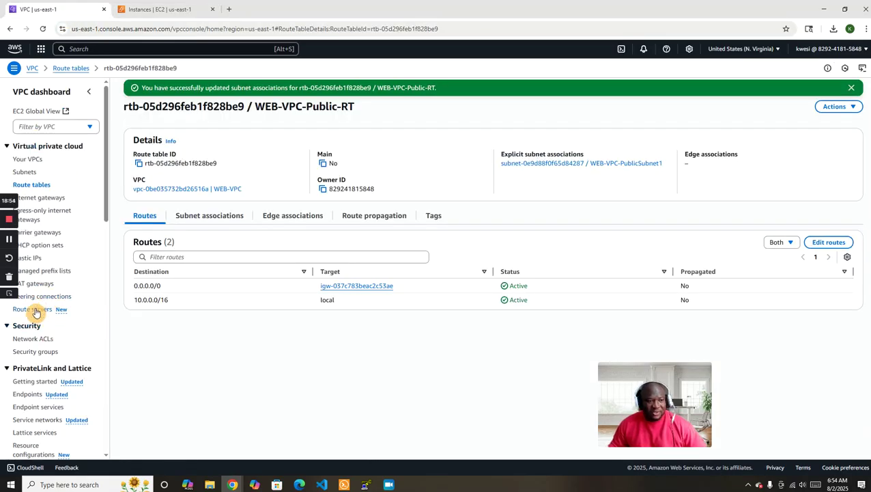
pyautogui.click(156, 9)
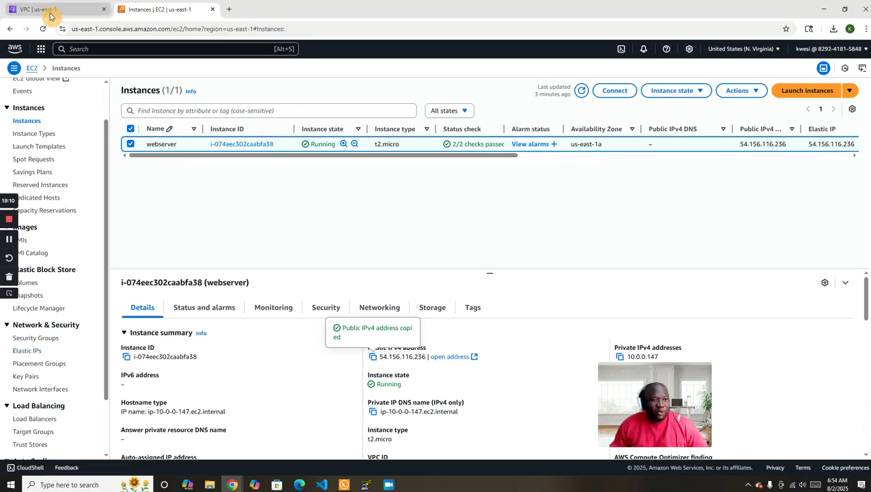
pyautogui.rightClick(8, 55)
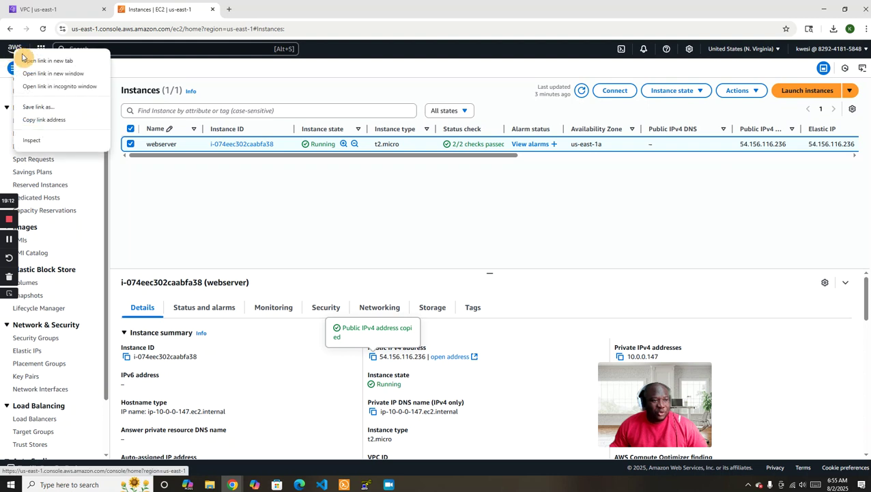
pyautogui.click(30, 60)
pyautogui.click(234, 10)
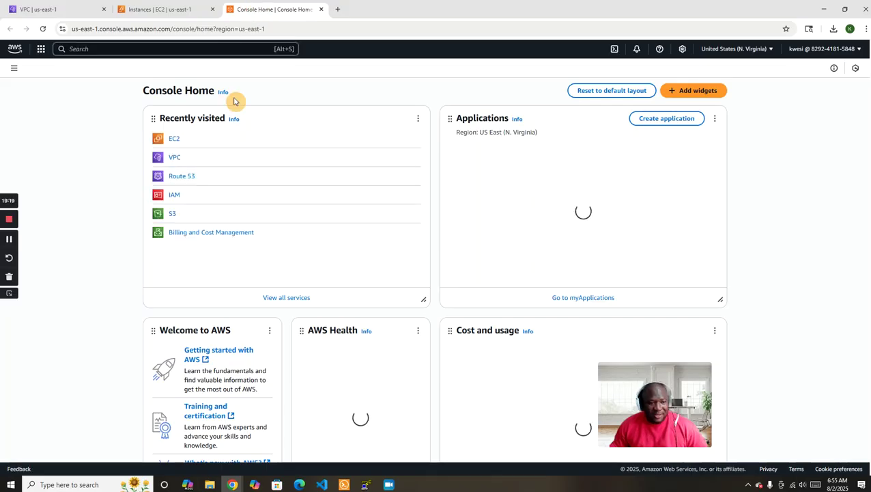
pyautogui.click(172, 177)
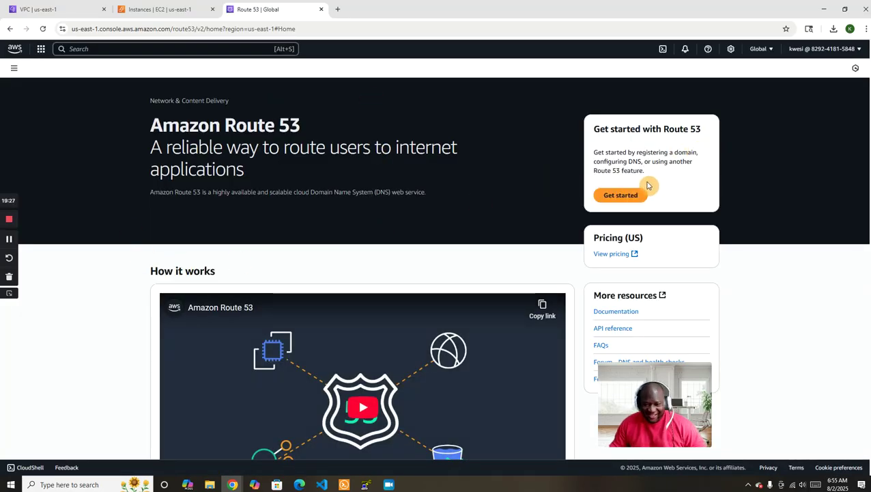
# Step: Examine Route 53's starting points, the Register domains page with its TLD pricing, and the account's registered domains
pyautogui.click(624, 195)
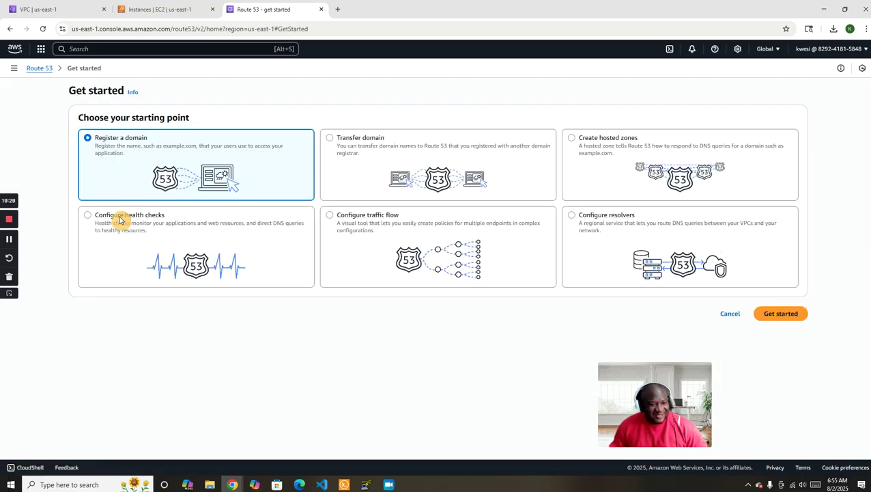
pyautogui.click(41, 69)
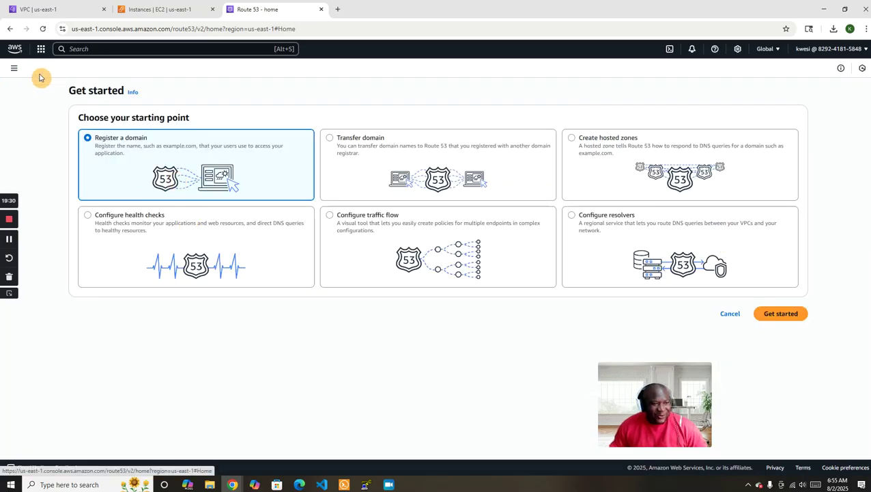
pyautogui.click(618, 197)
pyautogui.click(247, 139)
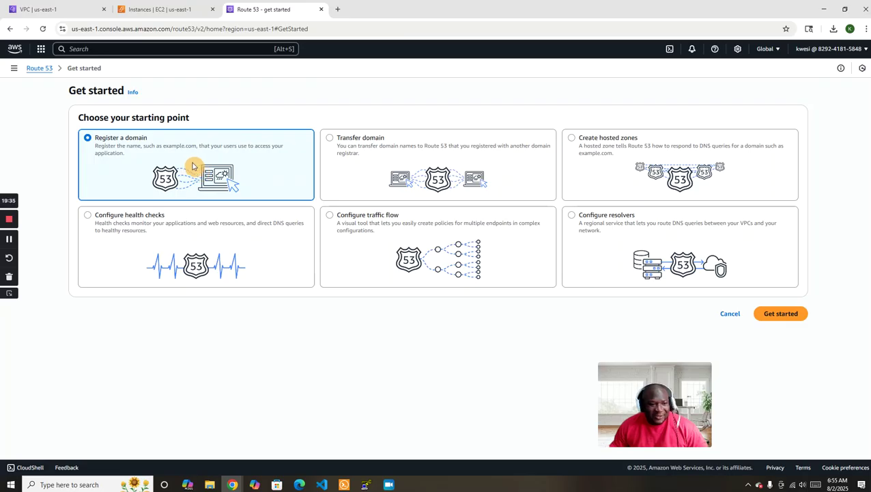
pyautogui.click(774, 315)
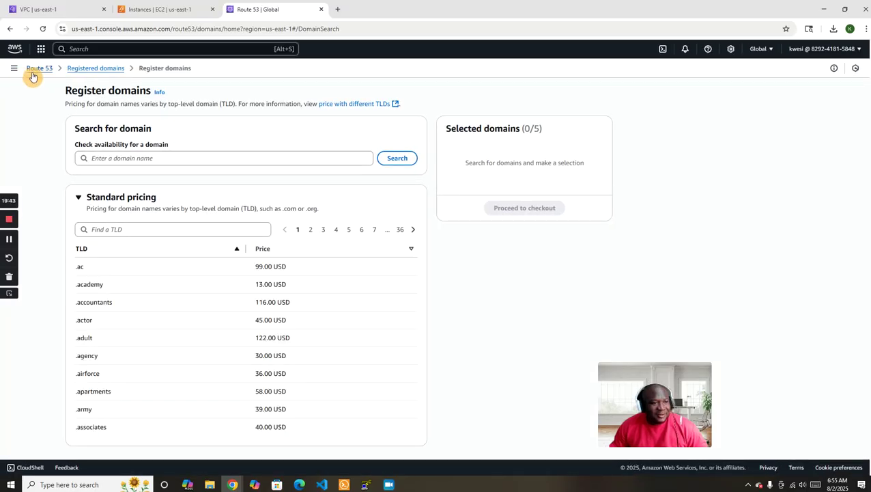
pyautogui.click(77, 70)
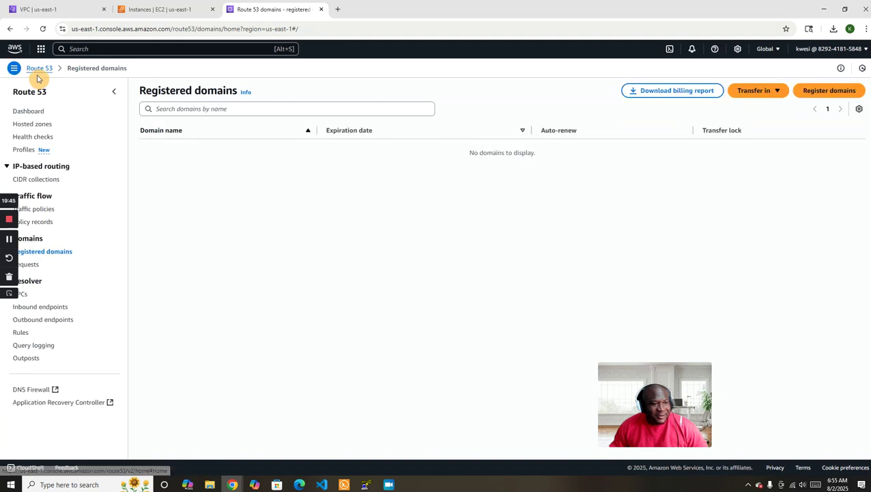
# Step: Create a public hosted zone in Route 53 for the domain cloudcapecoast.com
pyautogui.click(31, 125)
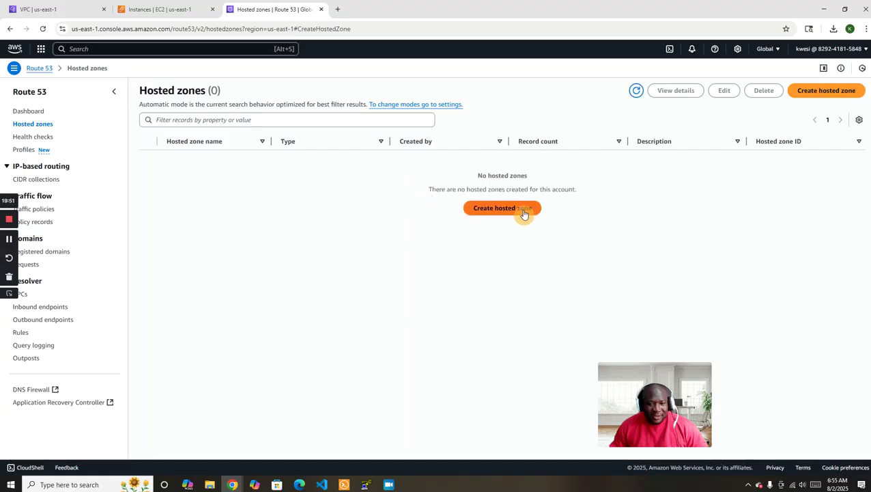
pyautogui.click(524, 210)
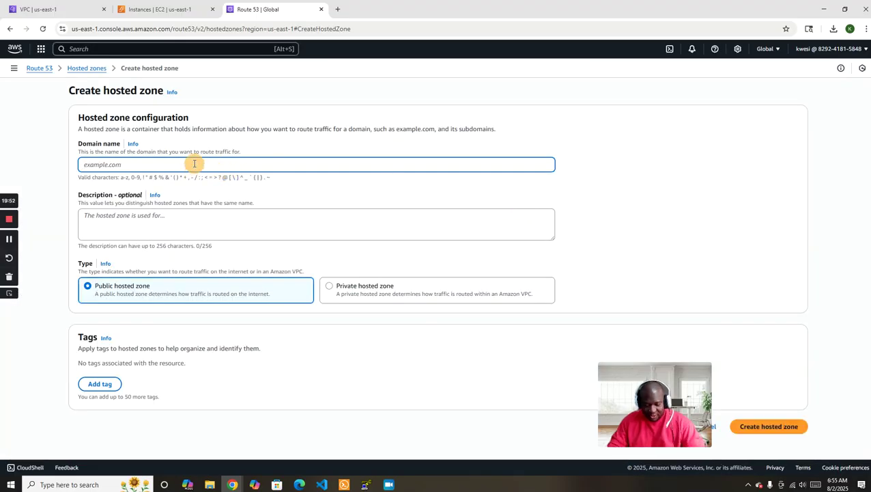
pyautogui.write('clou')
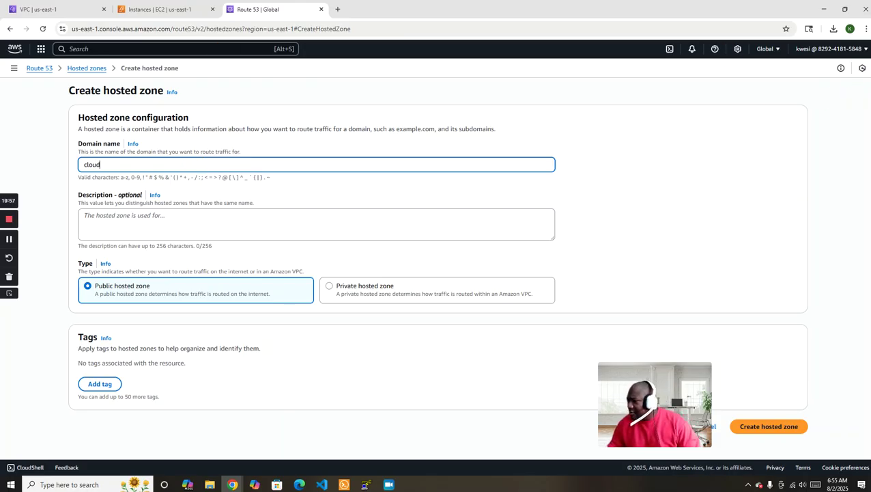
pyautogui.write('d')
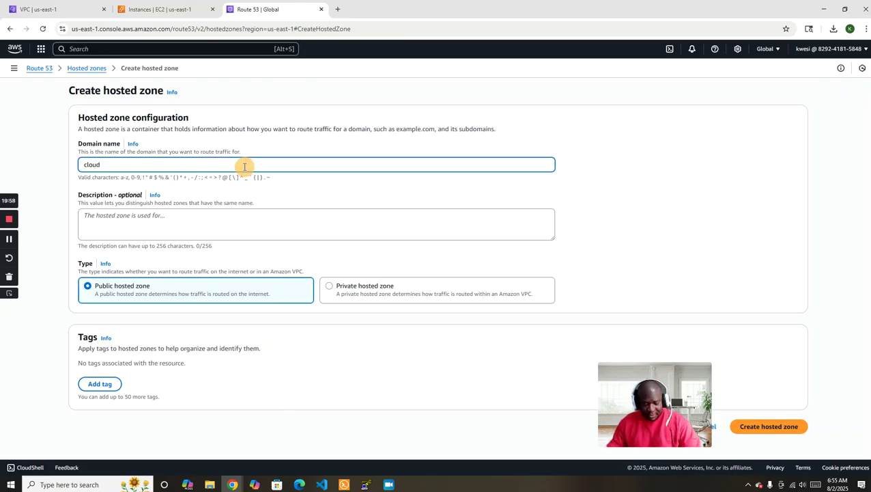
pyautogui.write('capecoast.com')
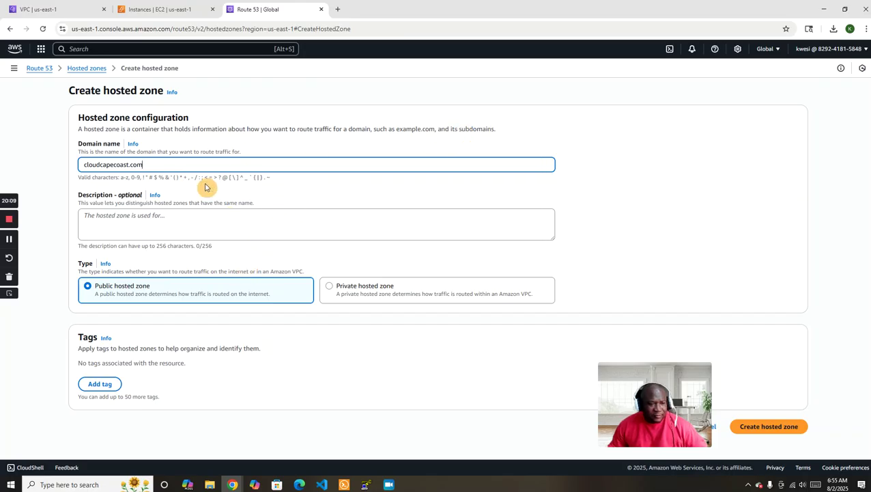
pyautogui.click(9, 243)
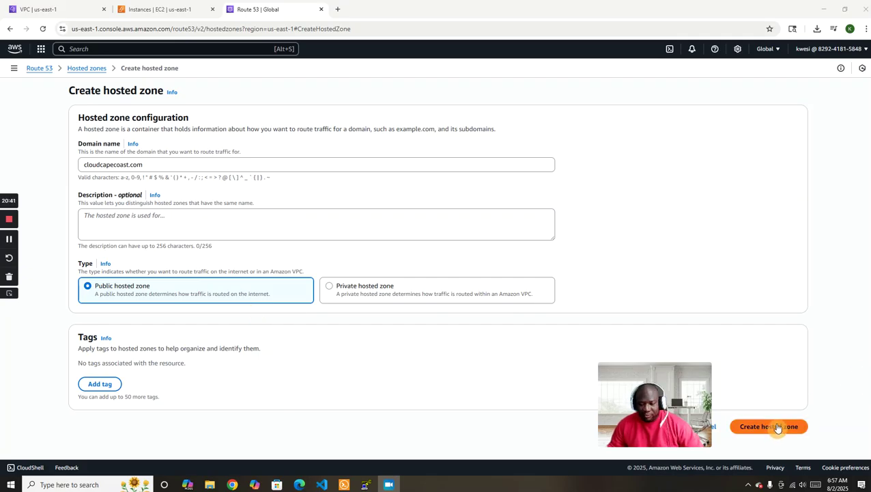
pyautogui.click(777, 426)
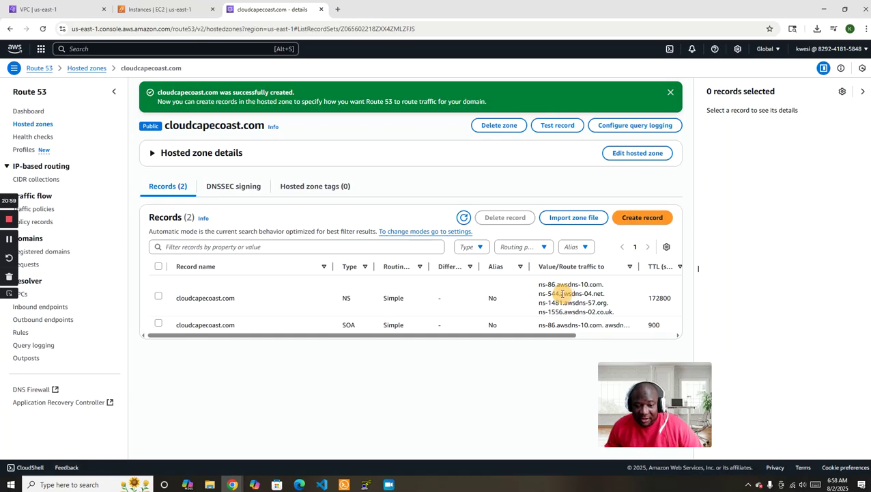
# Step: Copy the four NS record values of cloudcapecoast.com and paste them into a new Notepad document
pyautogui.moveTo(540, 285); pyautogui.dragTo(610, 311)
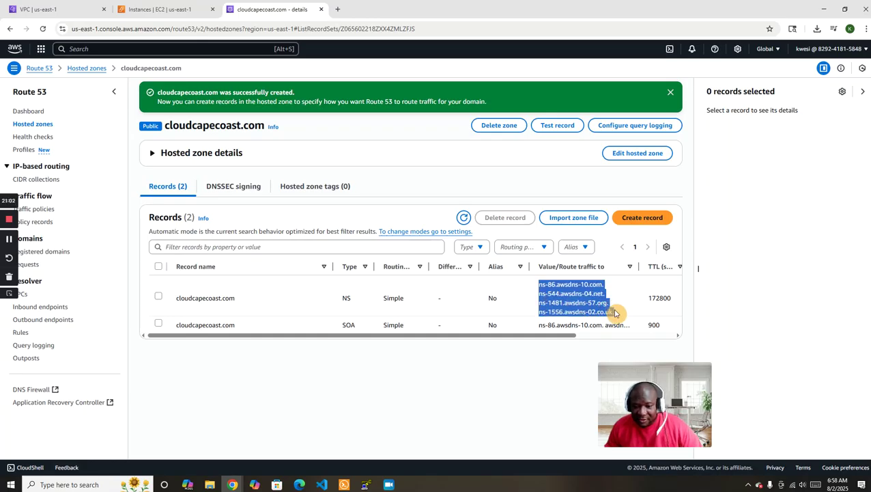
pyautogui.rightClick(581, 294)
pyautogui.click(595, 302)
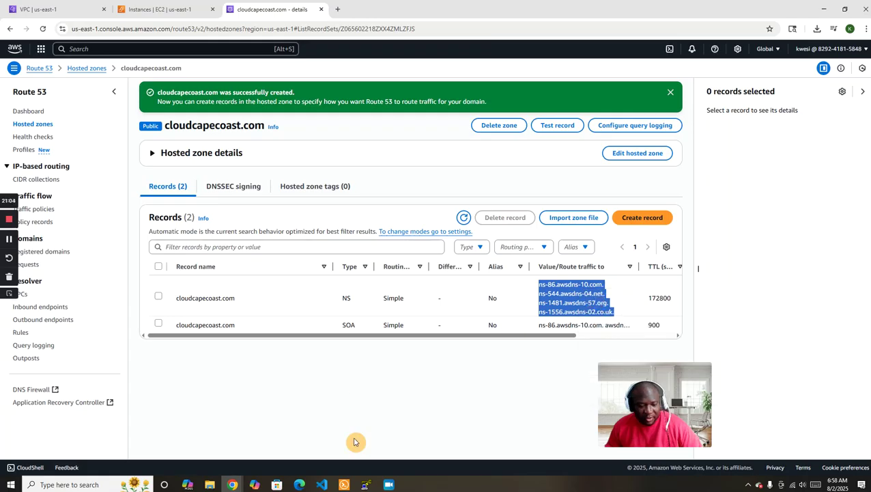
pyautogui.click(20, 483)
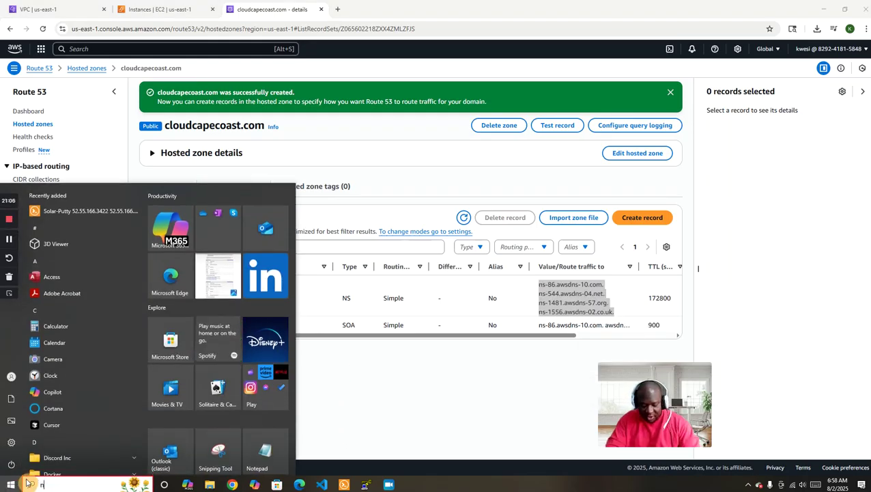
pyautogui.write('note')
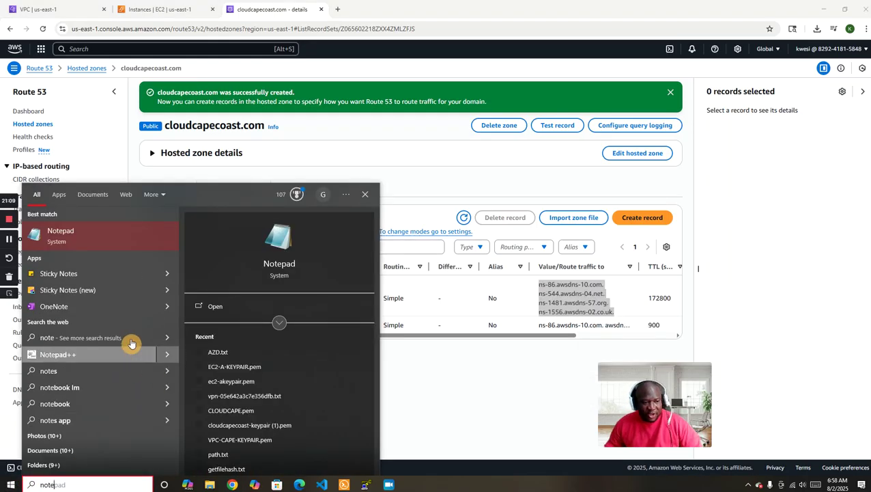
pyautogui.click(95, 243)
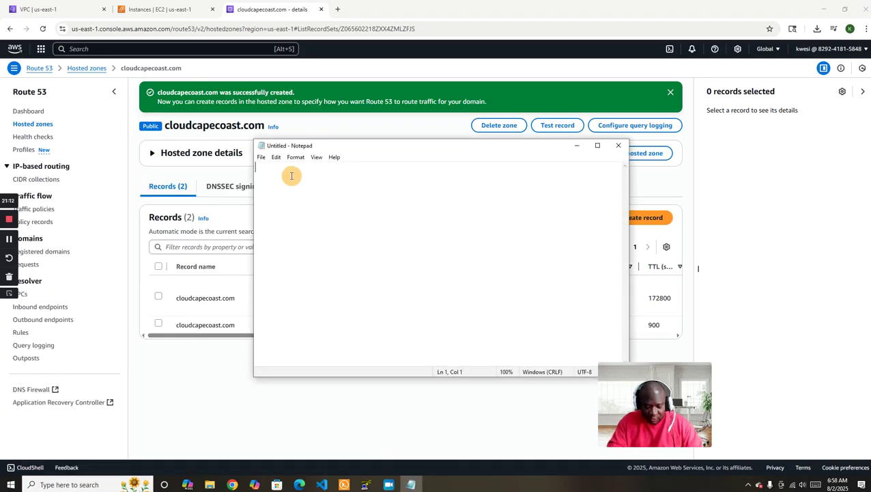
pyautogui.hotkey('ctrl', 'v')
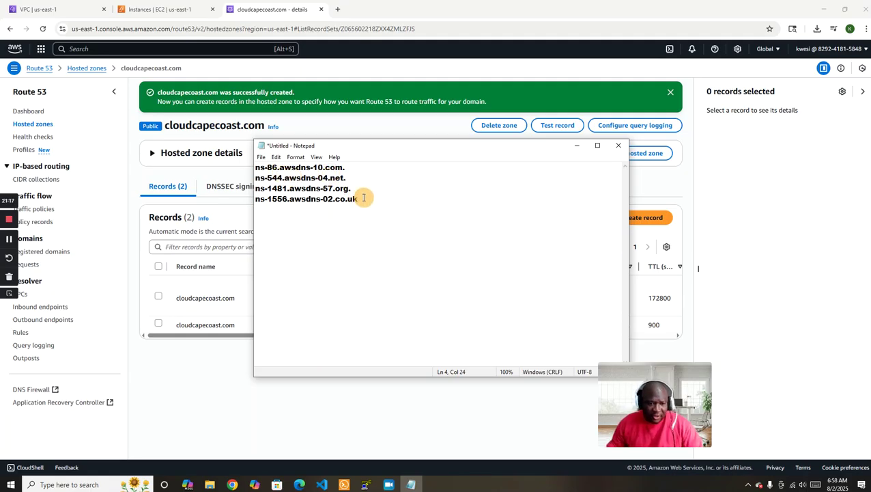
# Step: Remove the trailing dots from the nameserver names in the Notepad list
pyautogui.click(360, 192)
pyautogui.press('BackSpace')
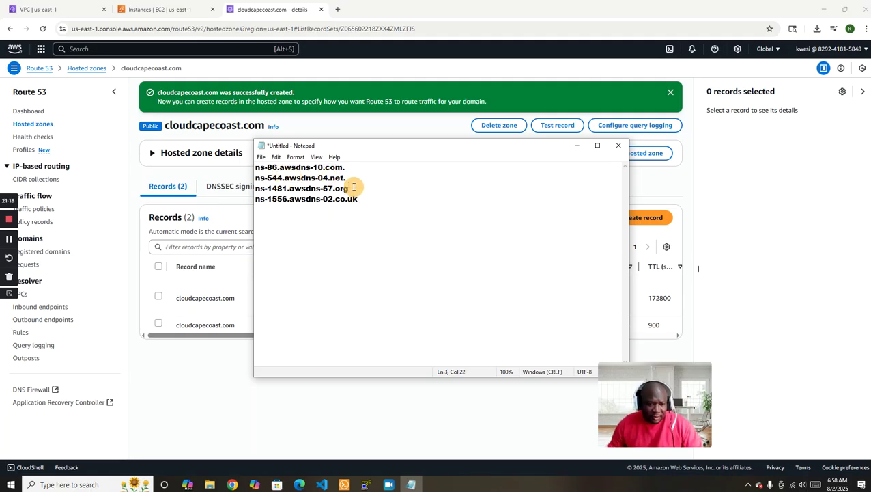
pyautogui.click(353, 177)
pyautogui.press('BackSpace')
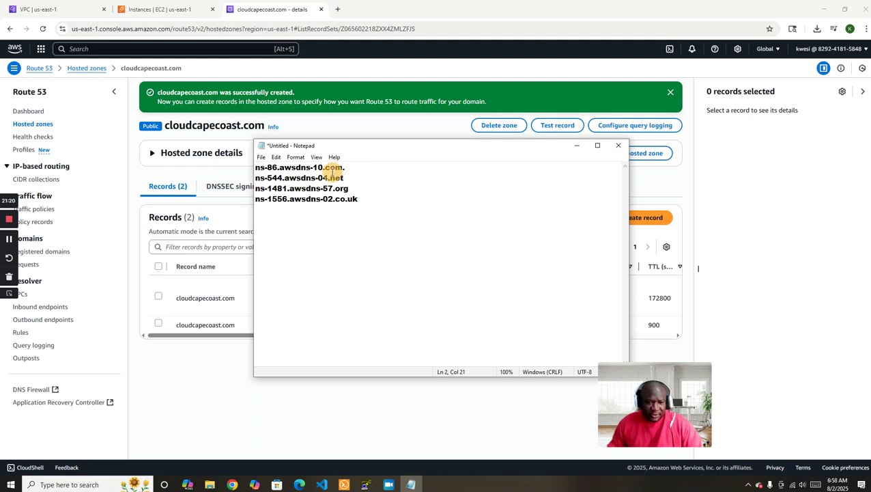
pyautogui.click(354, 168)
pyautogui.press('BackSpace')
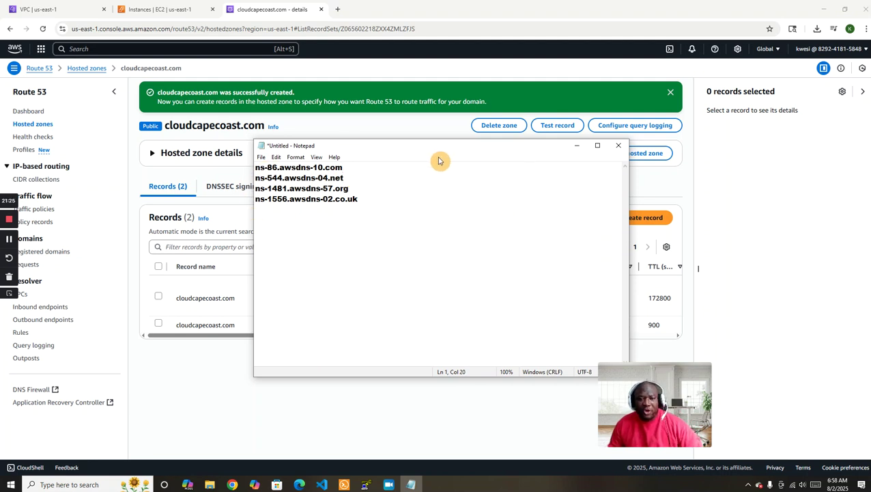
# Step: Bring up the GoDaddy DNS Management window full screen and open the nameservers of cloudcapecoast.com for editing
pyautogui.moveTo(437, 151); pyautogui.dragTo(392, 149)
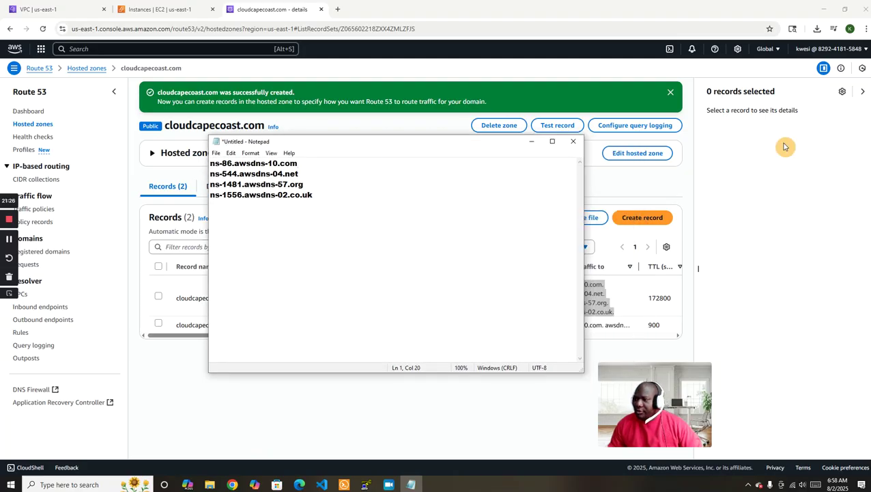
pyautogui.click(698, 268)
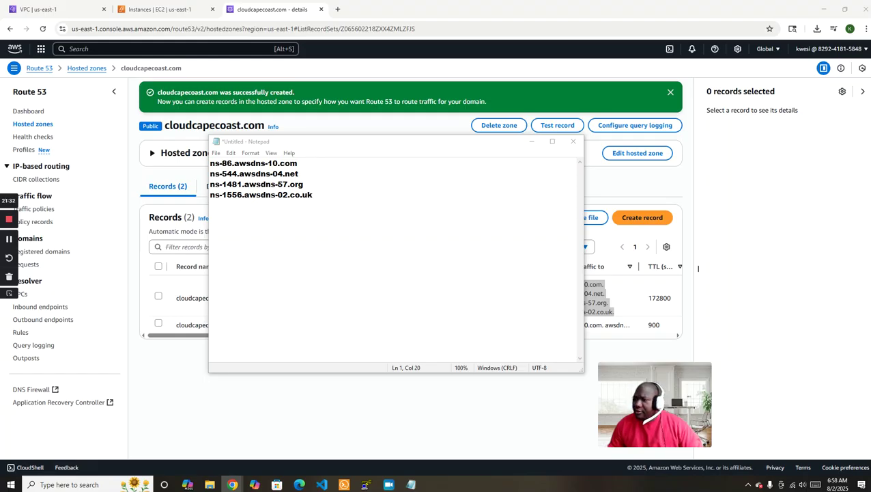
pyautogui.moveTo(870, 74); pyautogui.dragTo(627, 89)
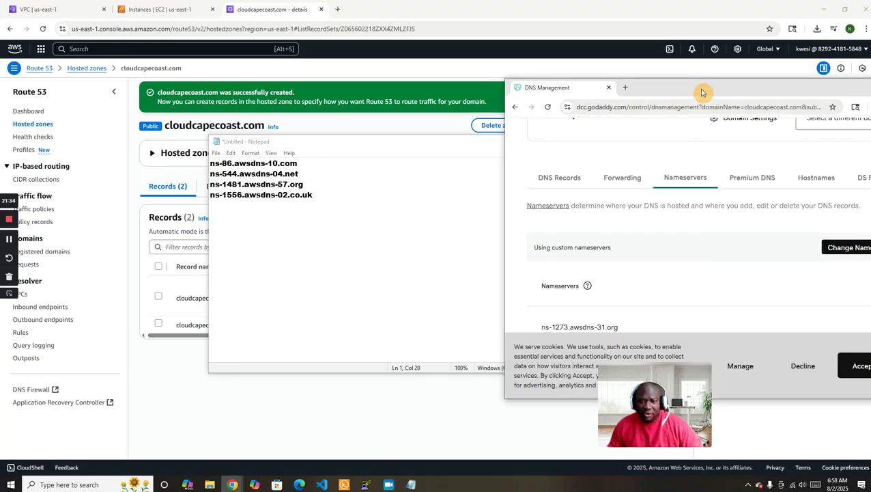
pyautogui.moveTo(702, 92); pyautogui.dragTo(536, 96)
pyautogui.click(737, 92)
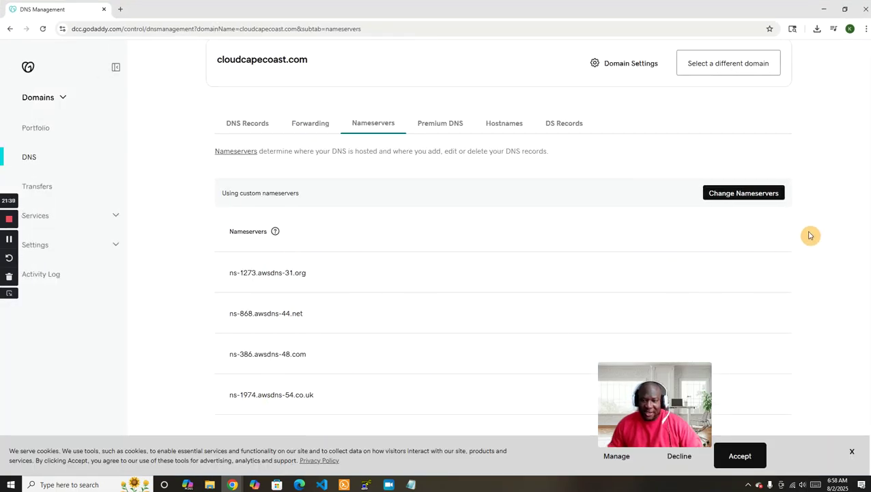
pyautogui.scroll(-1, 869, 185)
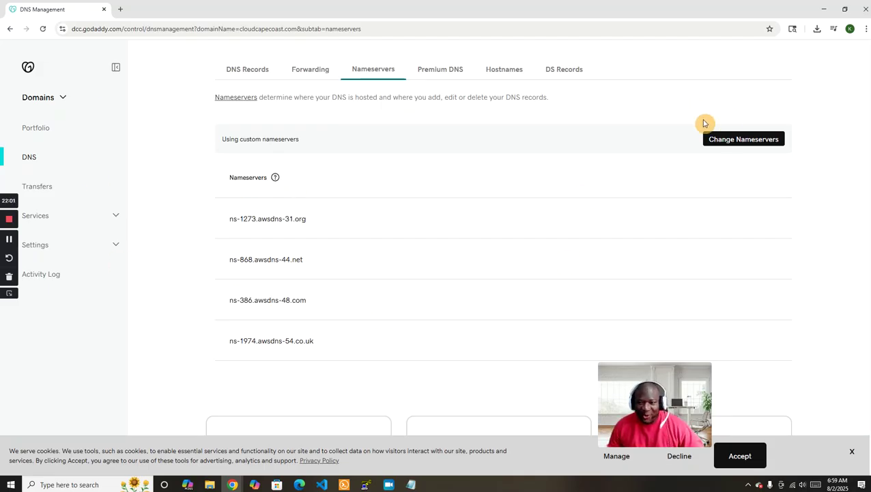
pyautogui.click(729, 140)
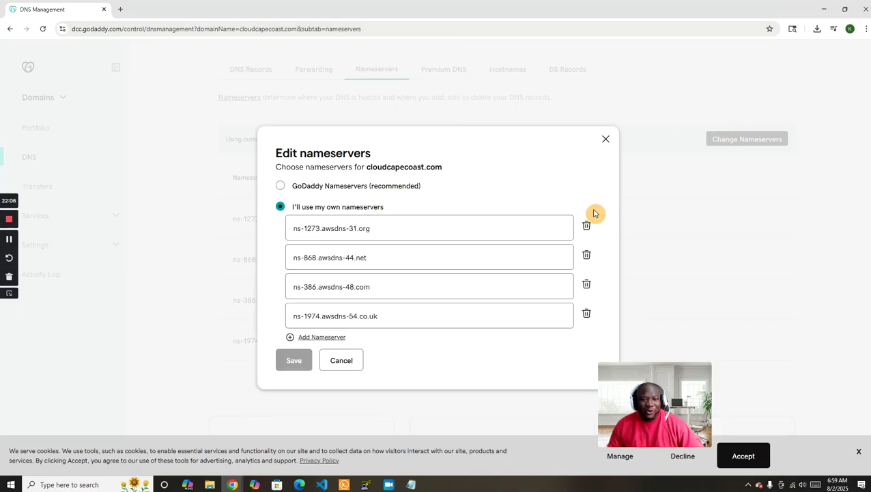
# Step: Copy ns-86.awsdns-10.com from the Notepad list and return to GoDaddy's Edit nameservers dialog
pyautogui.moveTo(443, 136); pyautogui.dragTo(582, 130)
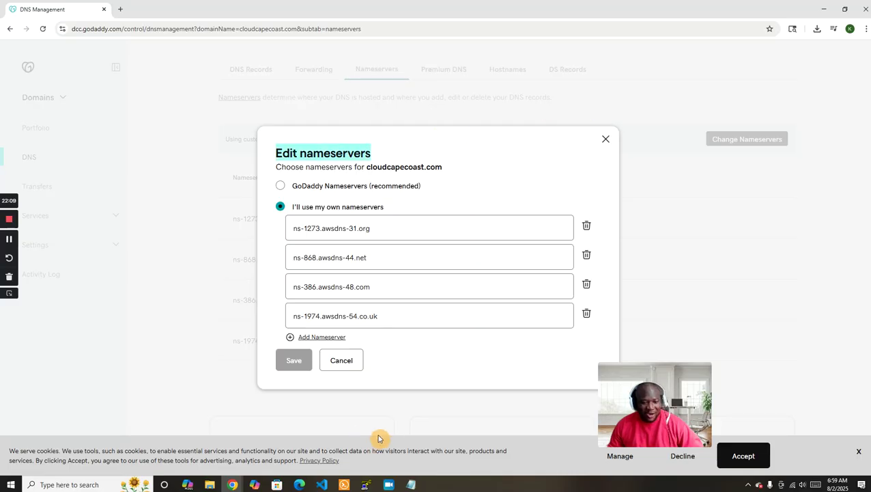
pyautogui.click(406, 485)
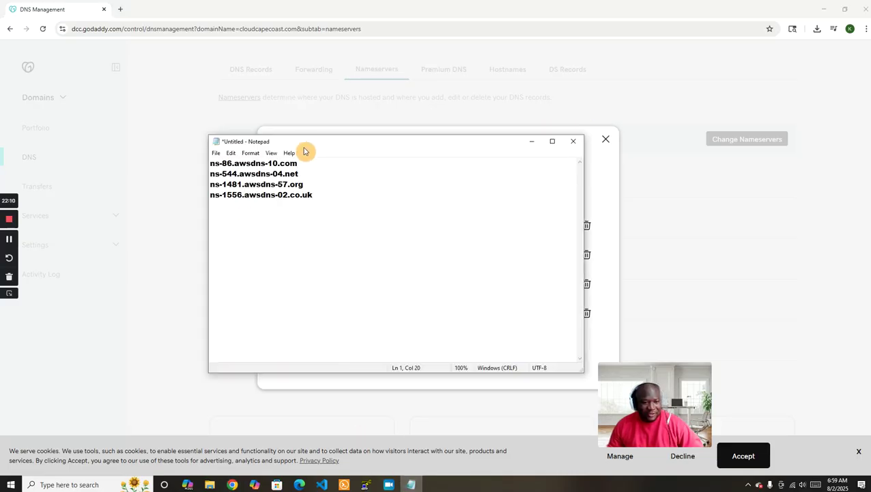
pyautogui.moveTo(306, 149); pyautogui.dragTo(39, 256)
pyautogui.click(116, 258)
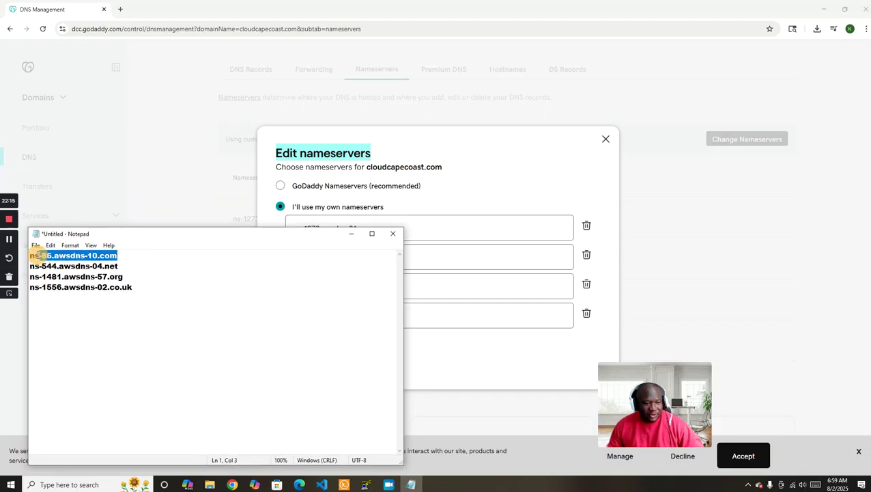
pyautogui.rightClick(37, 256)
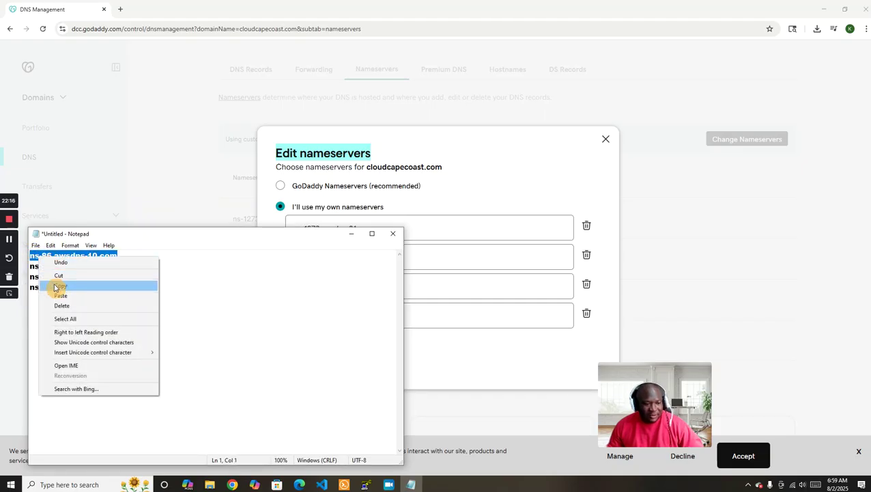
pyautogui.click(55, 285)
pyautogui.click(502, 146)
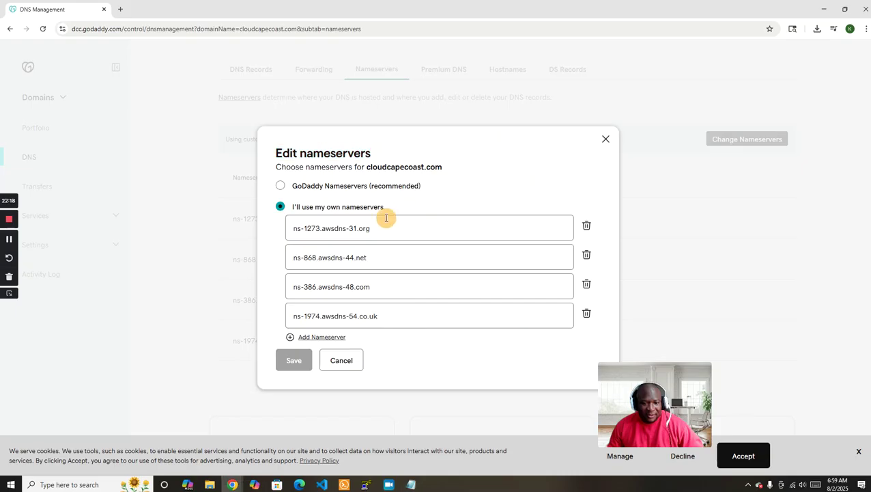
# Step: Delete nameservers ns-1273.awsdns-31.org and ns-868.awsdns-44.net, and set the first remaining nameserver to ns-86.awsdns-10.com
pyautogui.click(587, 228)
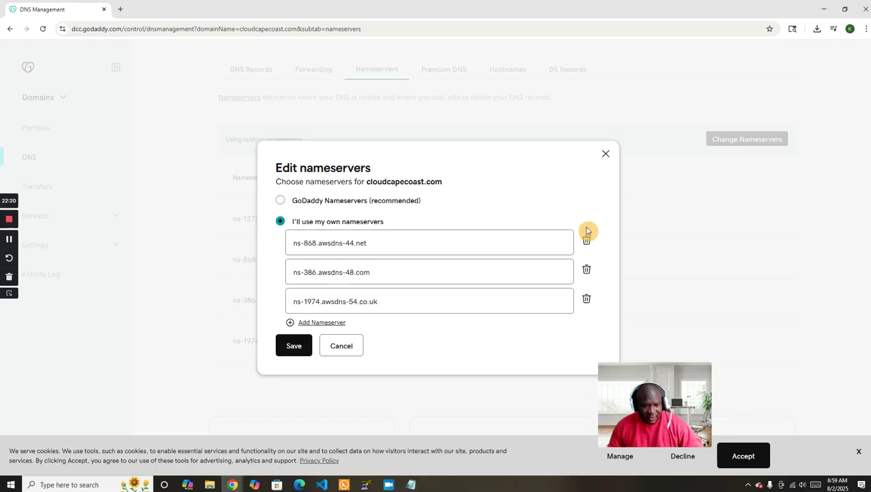
pyautogui.click(586, 244)
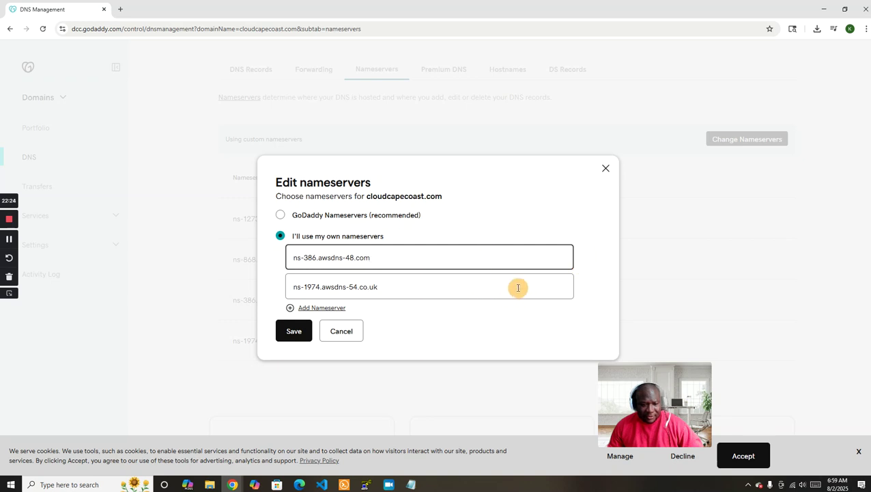
pyautogui.moveTo(395, 261); pyautogui.dragTo(228, 263)
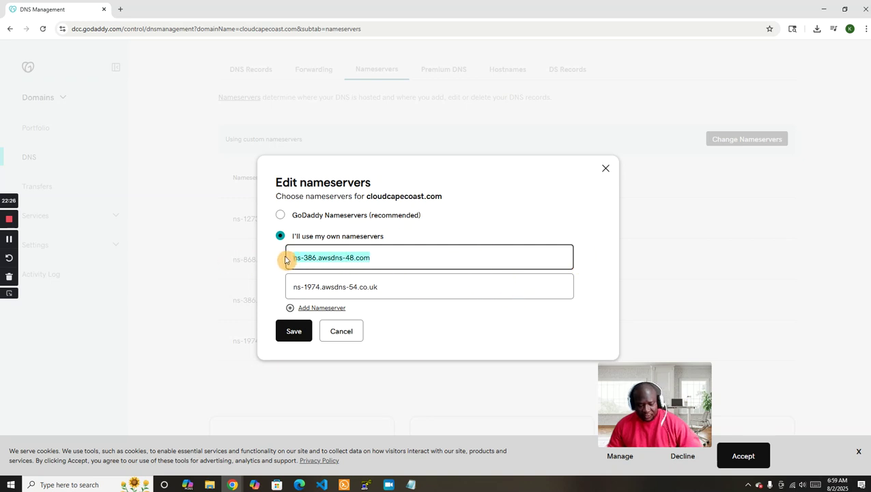
pyautogui.press('BackSpace')
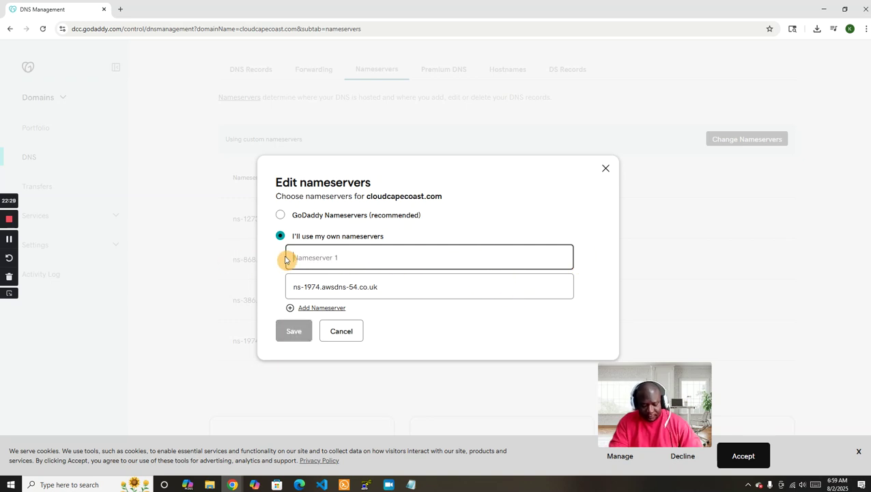
pyautogui.hotkey('ctrl', 'v')
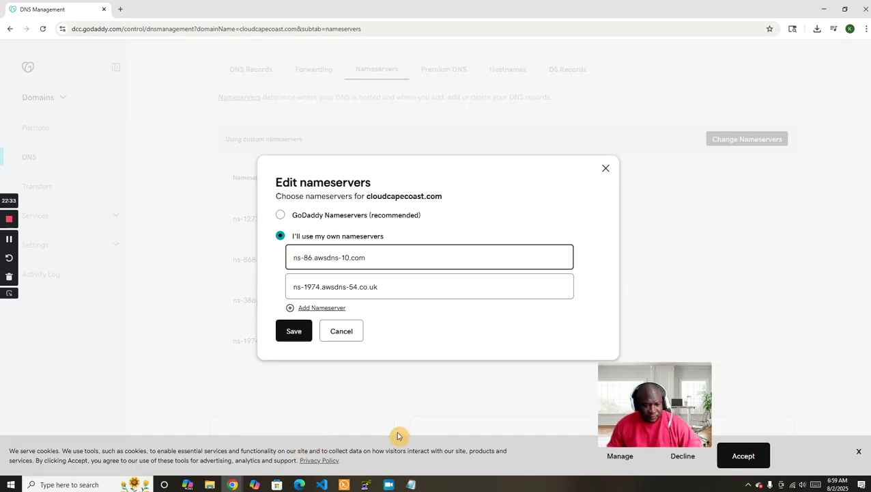
# Step: Replace the second nameserver with ns-544.awsdns-04.net copied from the Notepad list
pyautogui.click(411, 484)
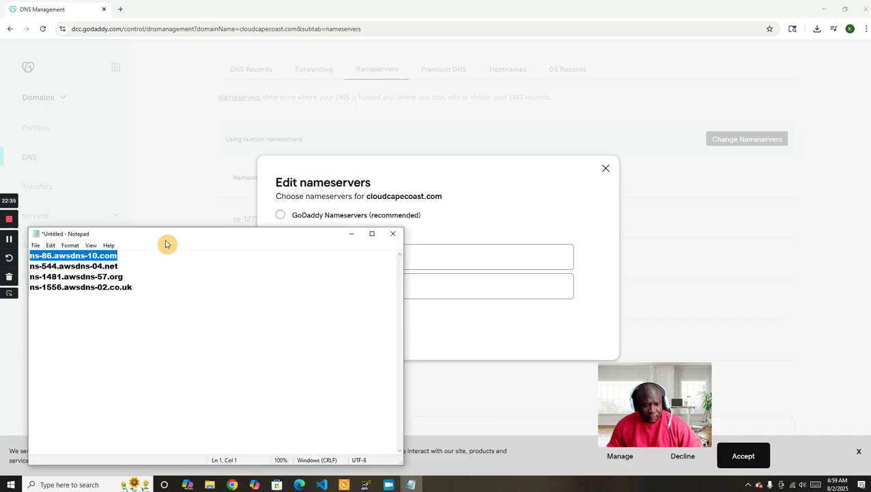
pyautogui.moveTo(121, 267); pyautogui.dragTo(31, 266)
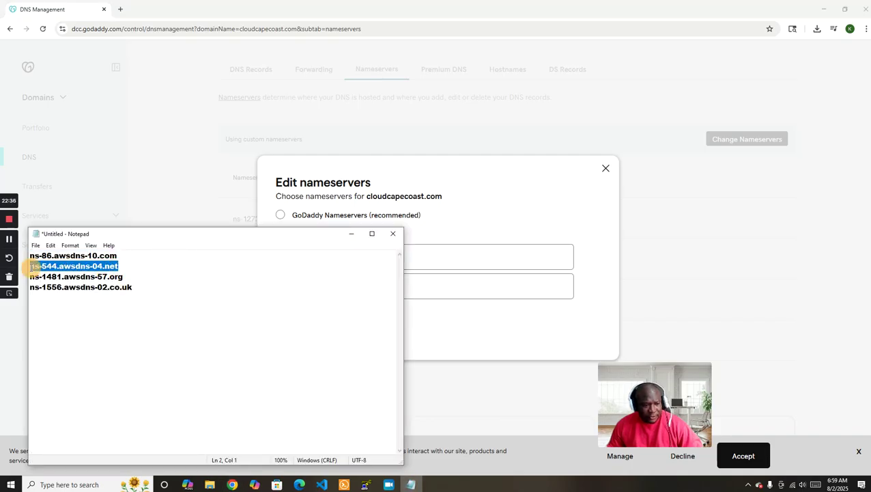
pyautogui.rightClick(32, 267)
pyautogui.click(55, 295)
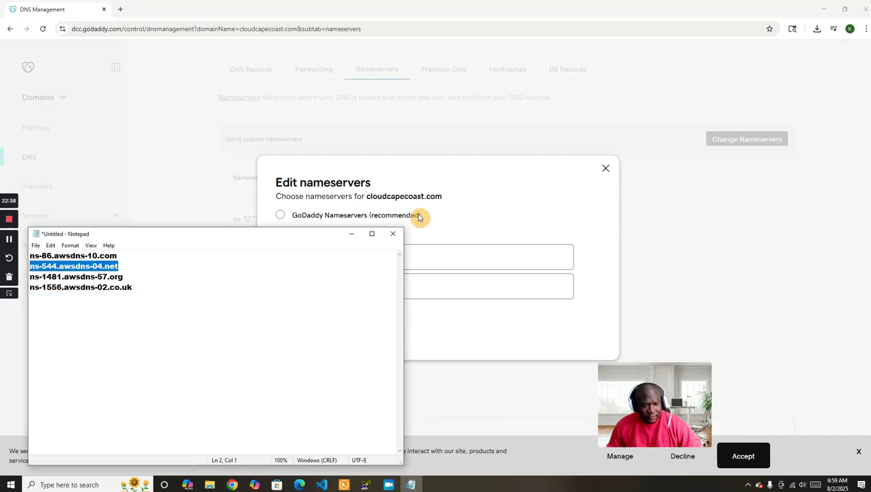
pyautogui.click(447, 166)
pyautogui.moveTo(389, 291); pyautogui.dragTo(243, 285)
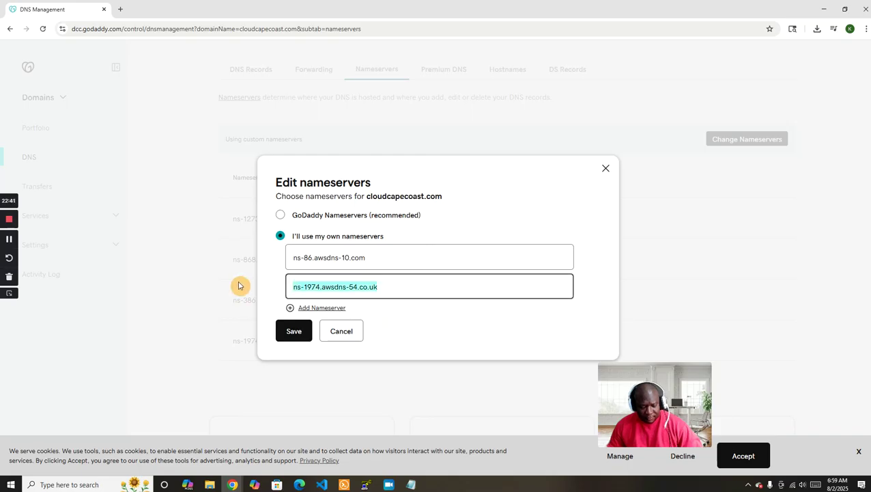
pyautogui.hotkey('ctrl', 'v')
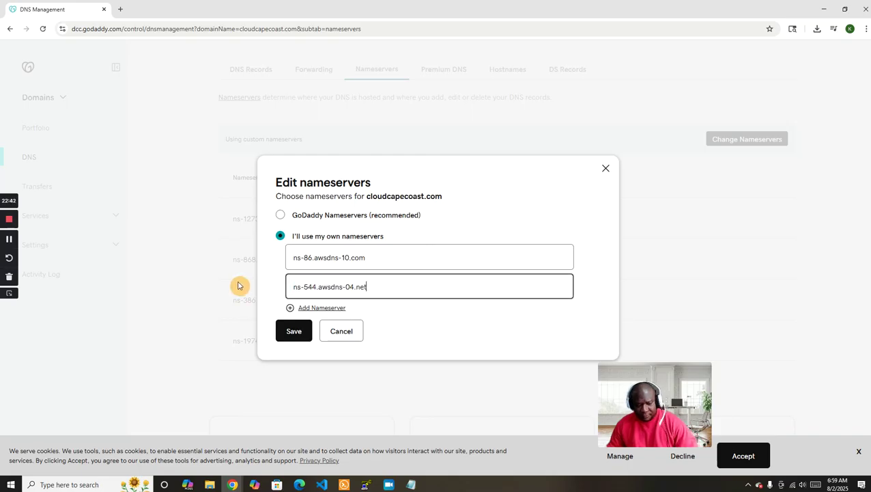
# Step: Add a third nameserver and set it to ns-1481.awsdns-57.org copied from the Notepad list
pyautogui.click(312, 308)
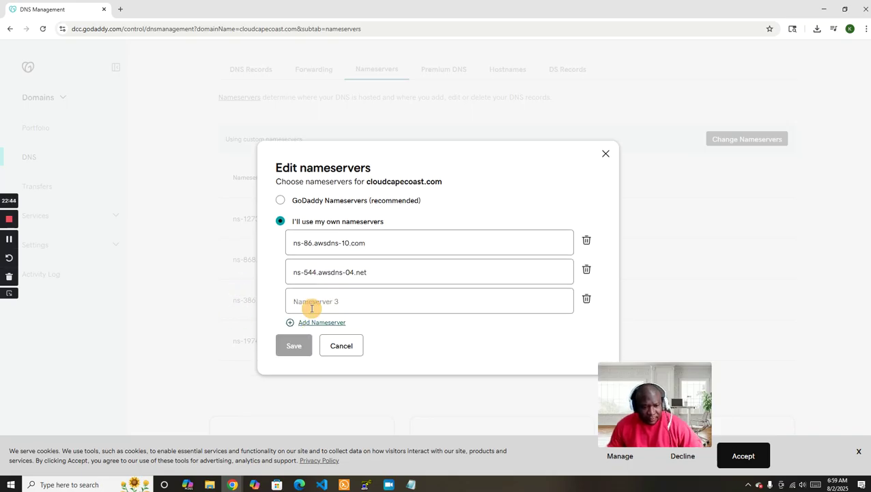
pyautogui.click(411, 484)
pyautogui.moveTo(124, 277); pyautogui.dragTo(32, 276)
pyautogui.rightClick(33, 277)
pyautogui.click(53, 306)
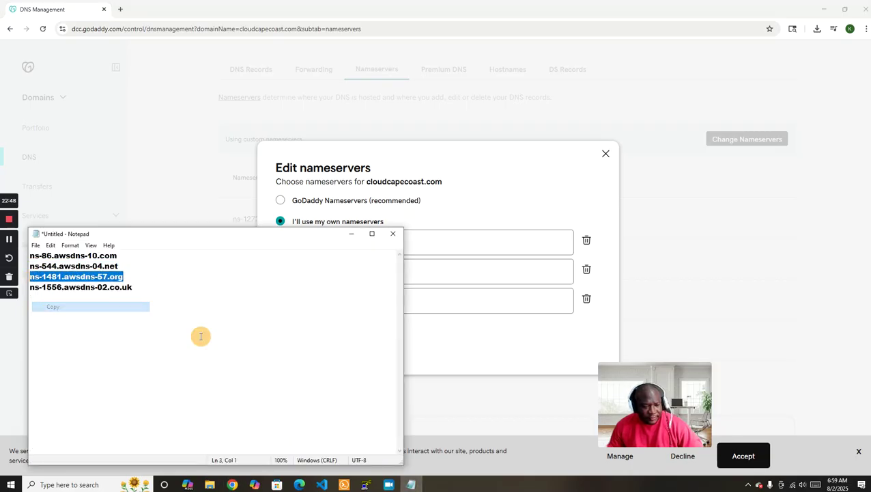
pyautogui.click(473, 300)
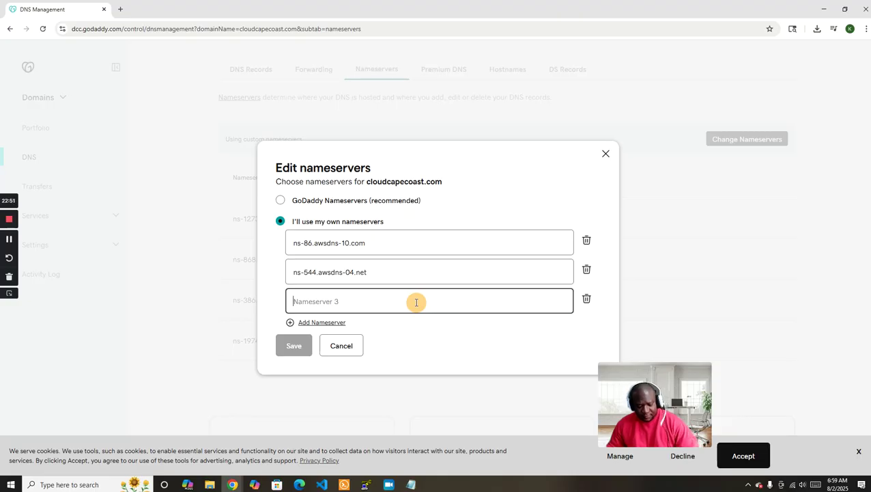
pyautogui.hotkey('ctrl', 'v')
# Step: Add a fourth nameserver, ns-1556.awsdns-02.co.uk copied from the Notepad list, and save the nameserver change for cloudcapecoast.com with consent to the update
pyautogui.click(411, 484)
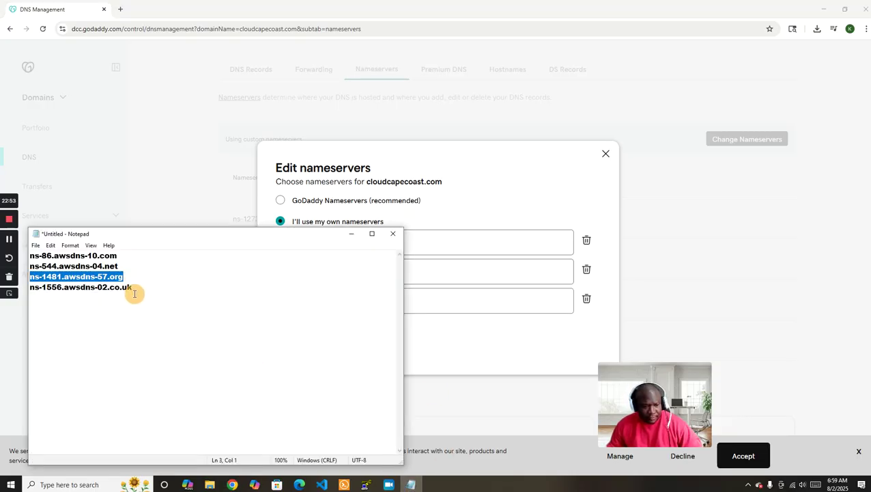
pyautogui.moveTo(133, 288); pyautogui.dragTo(35, 289)
pyautogui.rightClick(32, 289)
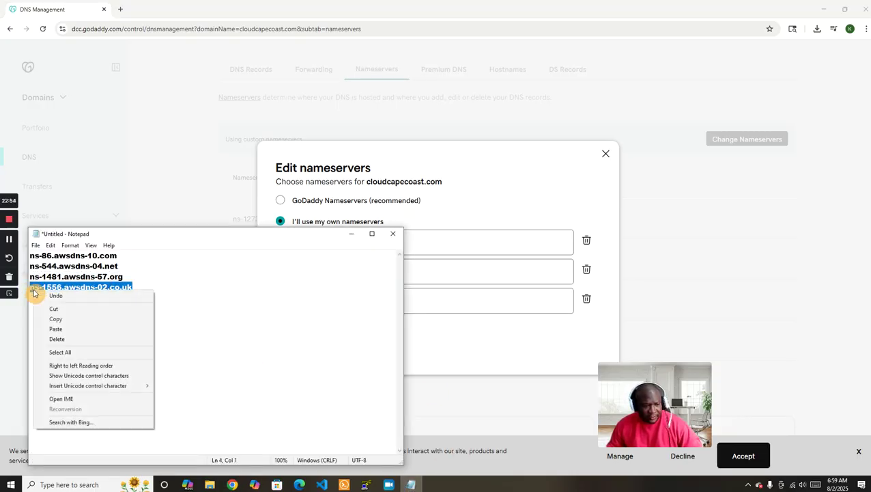
pyautogui.click(59, 321)
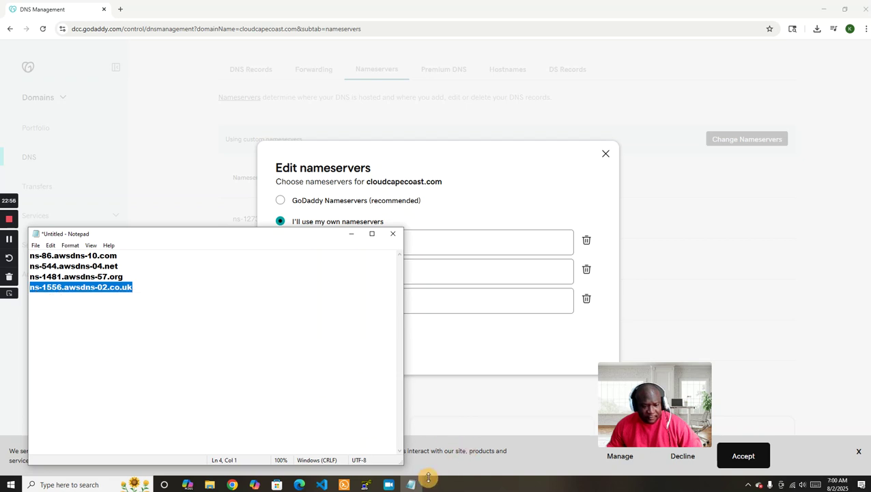
pyautogui.click(469, 354)
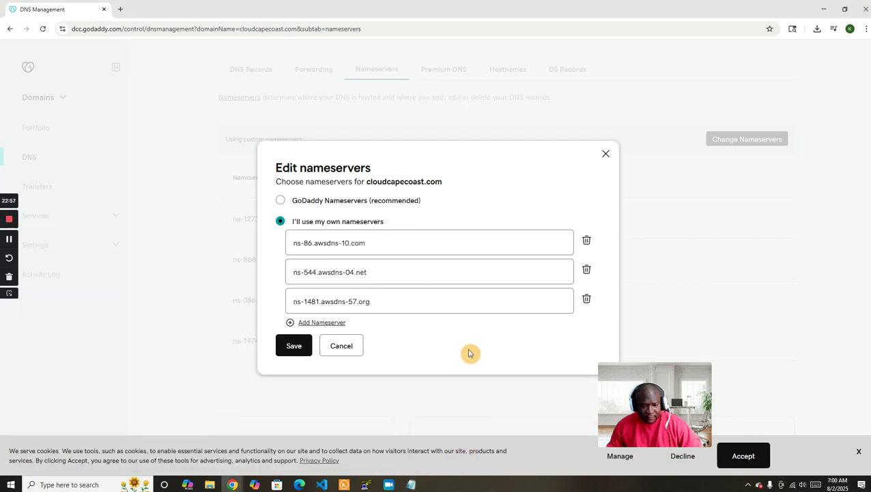
pyautogui.click(325, 326)
pyautogui.hotkey('ctrl', 'v')
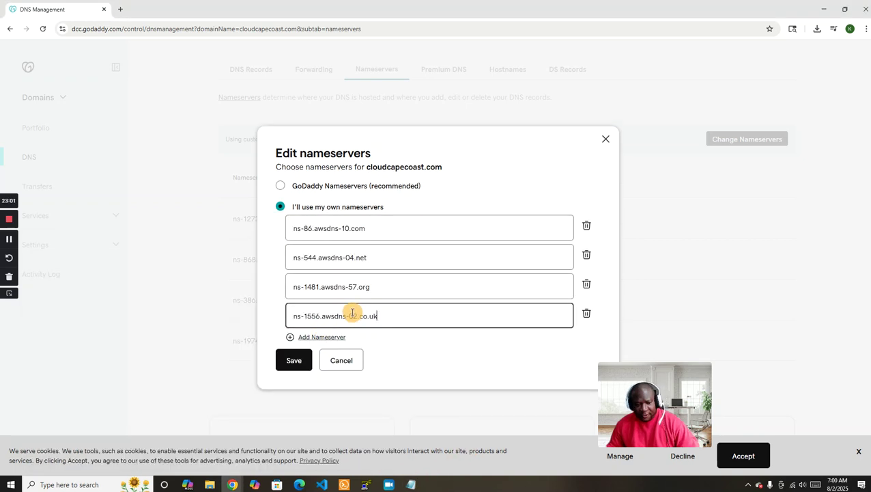
pyautogui.click(293, 360)
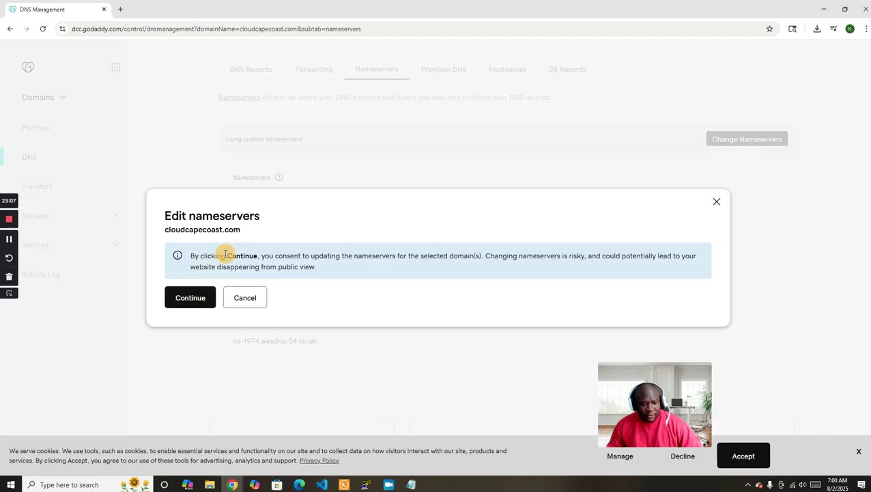
pyautogui.click(195, 300)
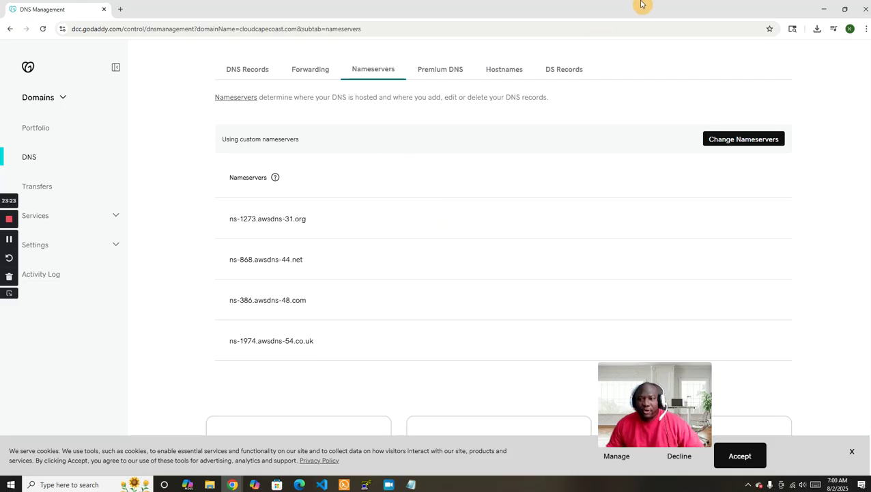
# Step: Switch from GoDaddy back to the AWS Route 53 console and open the list of hosted zones
pyautogui.click(845, 9)
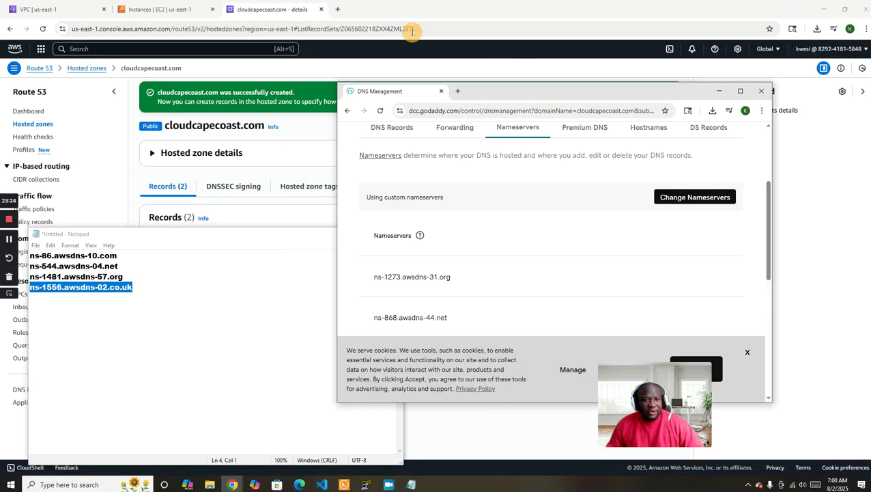
pyautogui.click(445, 11)
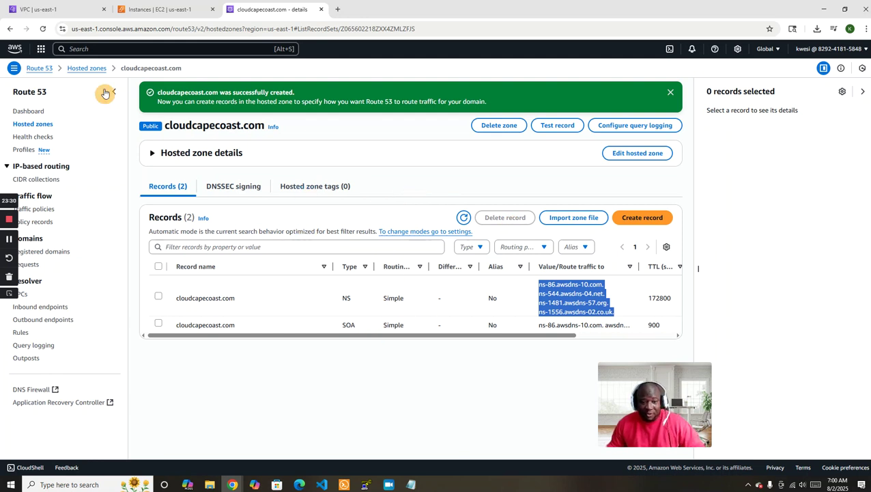
pyautogui.click(30, 125)
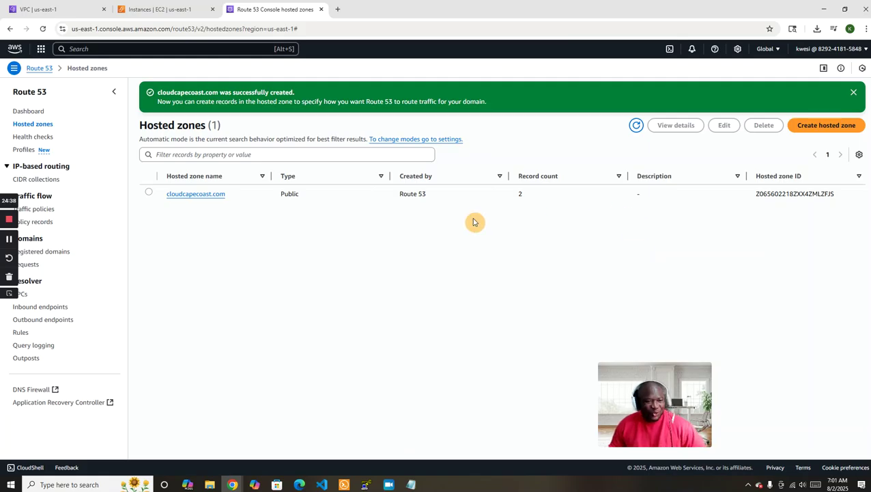
pyautogui.click(9, 239)
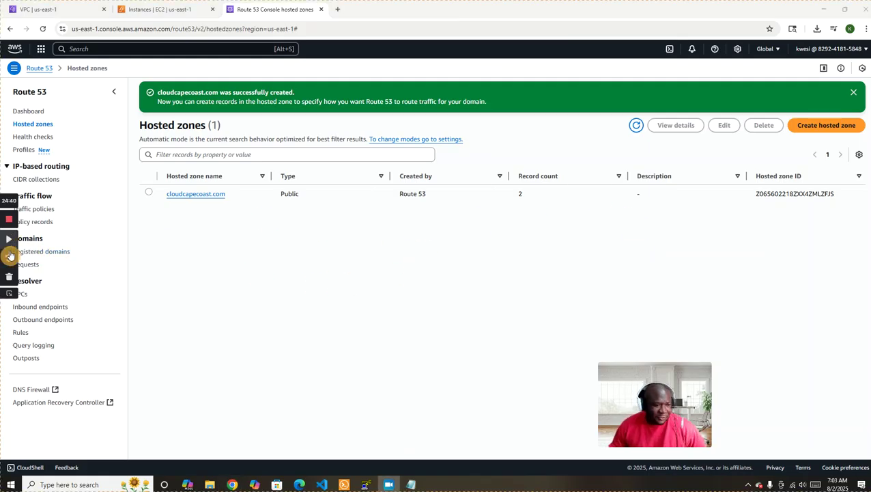
pyautogui.click(9, 239)
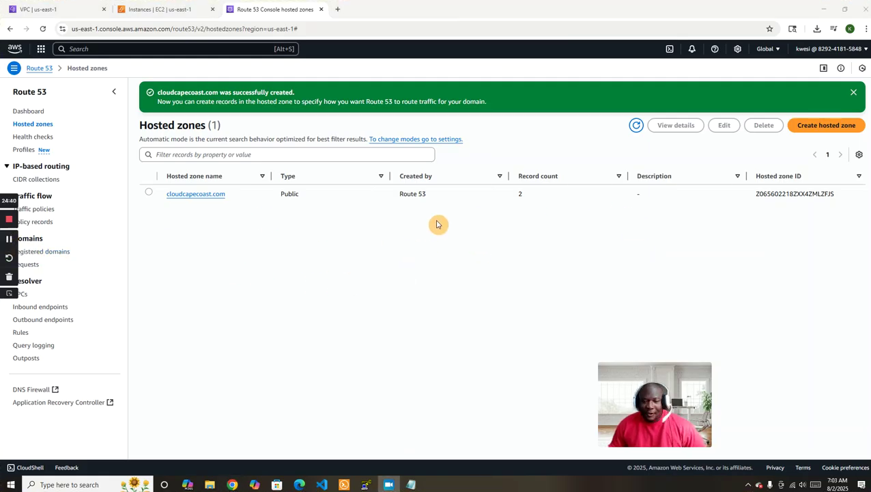